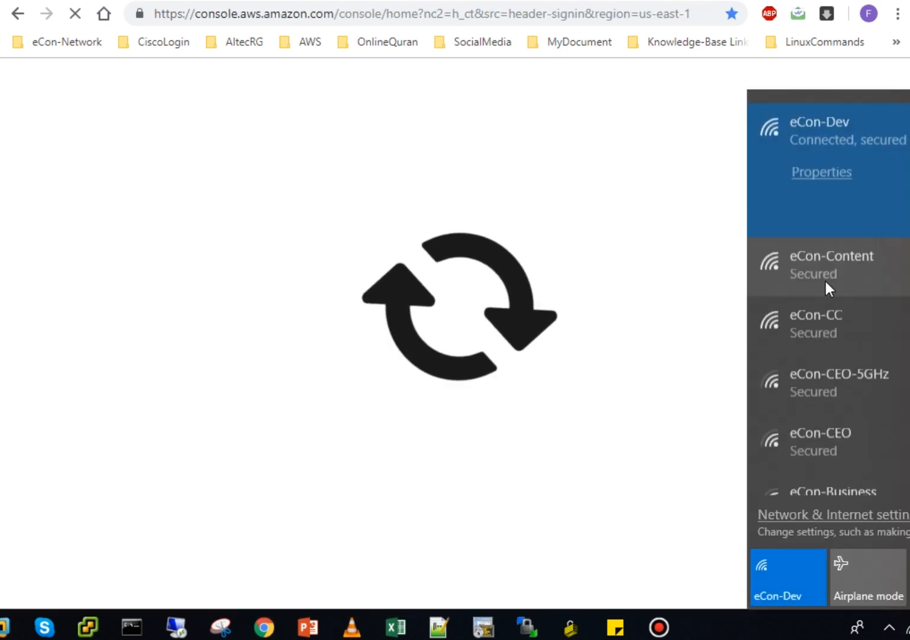
# - Switch the Wi-Fi connection to the eCon-CC network and reload the AWS console home page
pyautogui.click(826, 320)
pyautogui.click(628, 322)
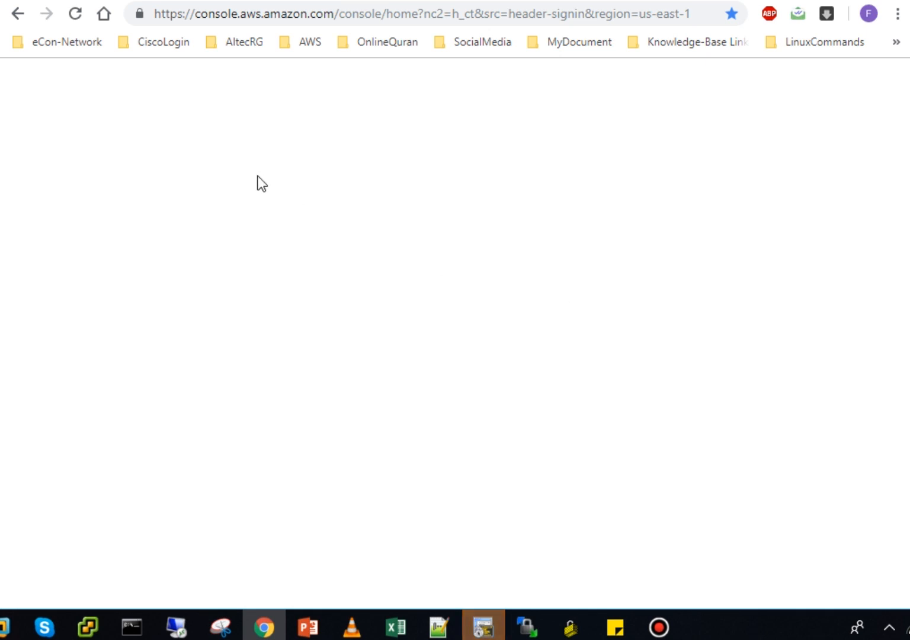
pyautogui.click(75, 16)
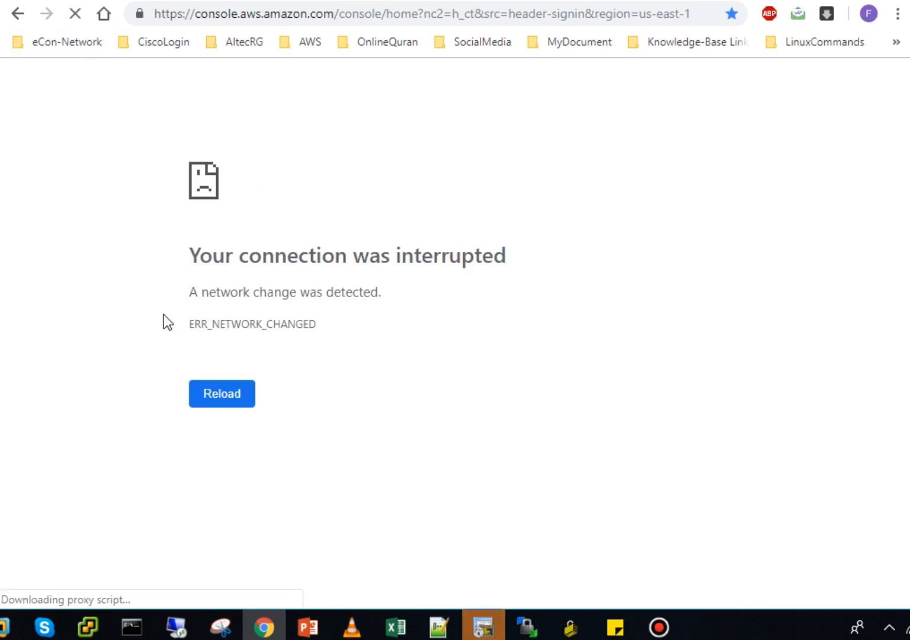
pyautogui.click(213, 401)
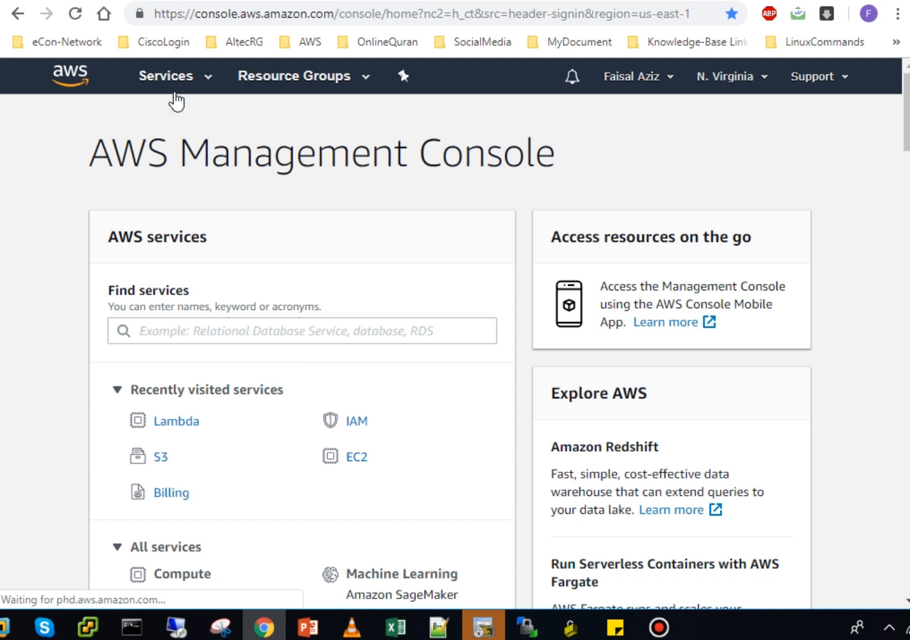
# - Open the Hello function in Lambda and bring its lambda_f.py code into view
pyautogui.click(174, 421)
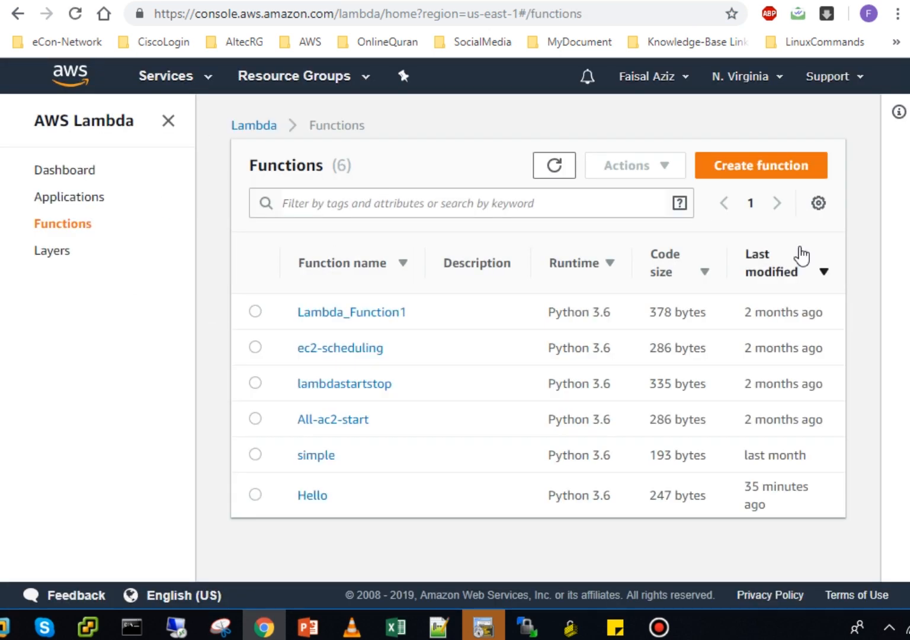
pyautogui.click(313, 496)
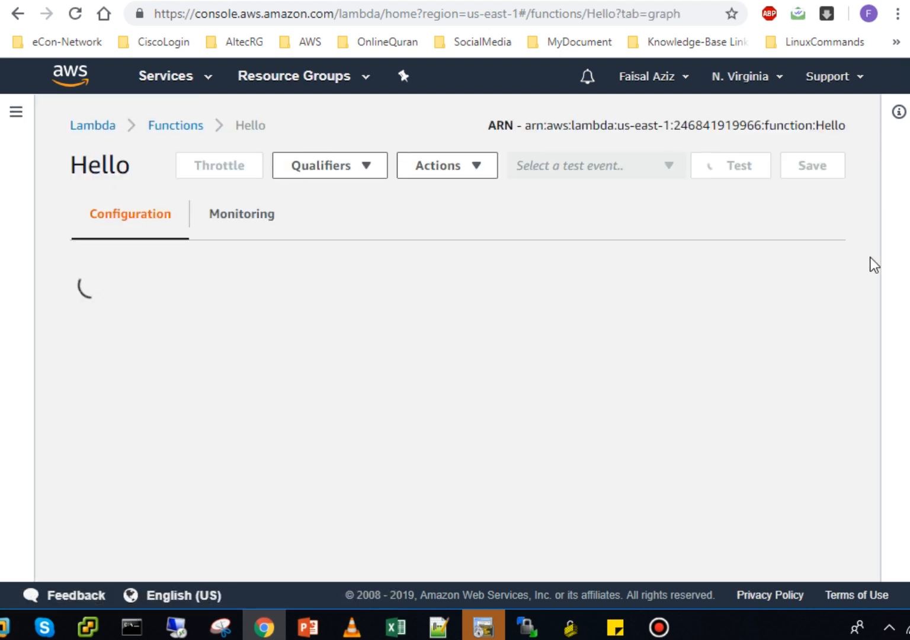
pyautogui.moveTo(874, 190)
pyautogui.mouseDown()
pyautogui.moveTo(877, 238)
pyautogui.moveTo(872, 189)
pyautogui.mouseUp()
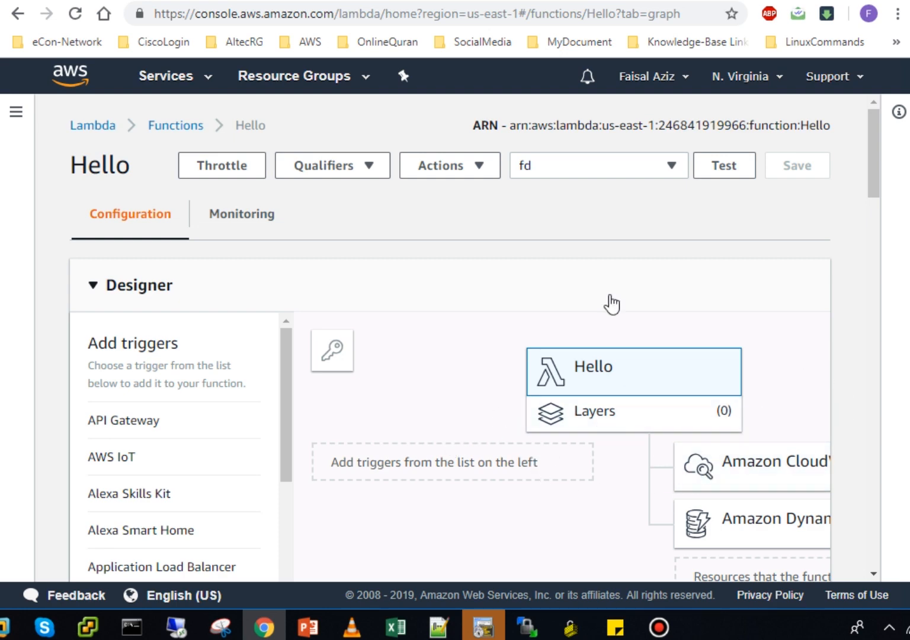
pyautogui.moveTo(873, 182); pyautogui.dragTo(876, 212)
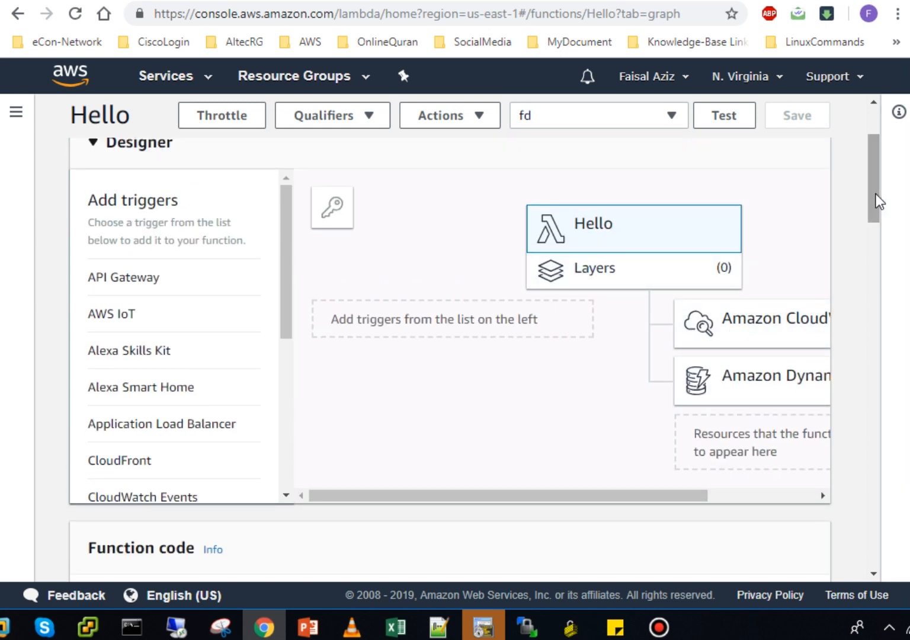
pyautogui.moveTo(878, 212); pyautogui.dragTo(886, 256)
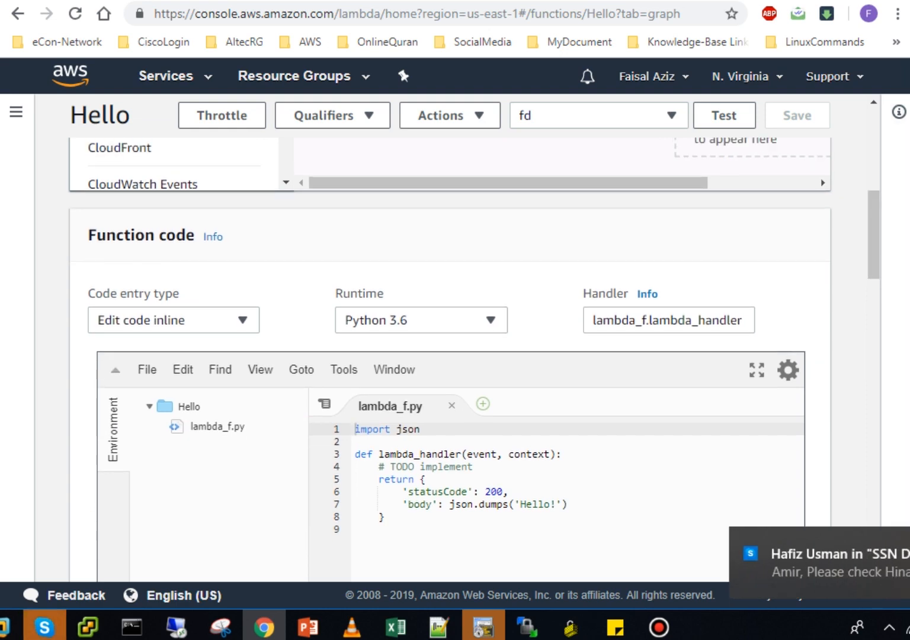
pyautogui.hotkey('alt', 'Tab')
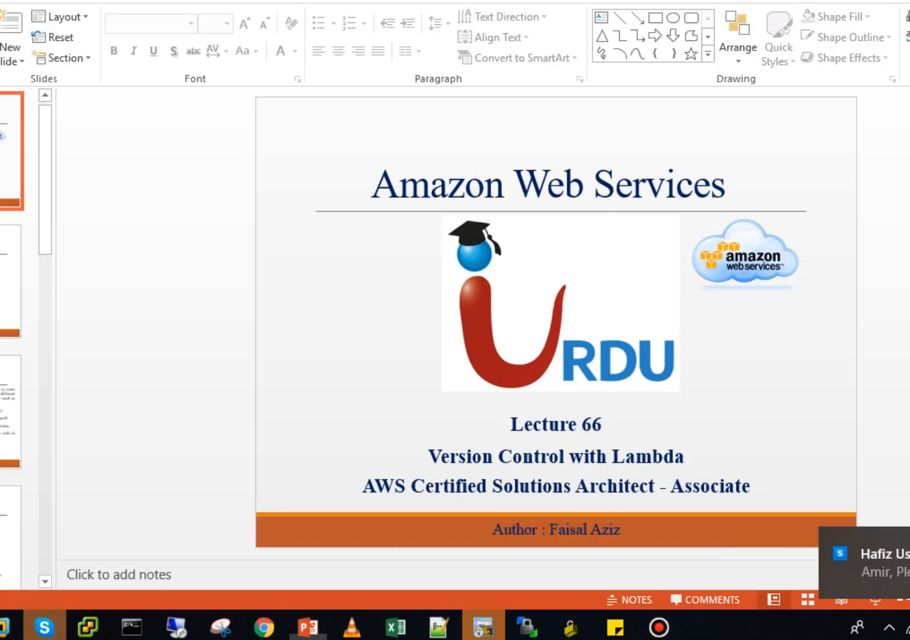
pyautogui.hotkey('alt', 'Tab')
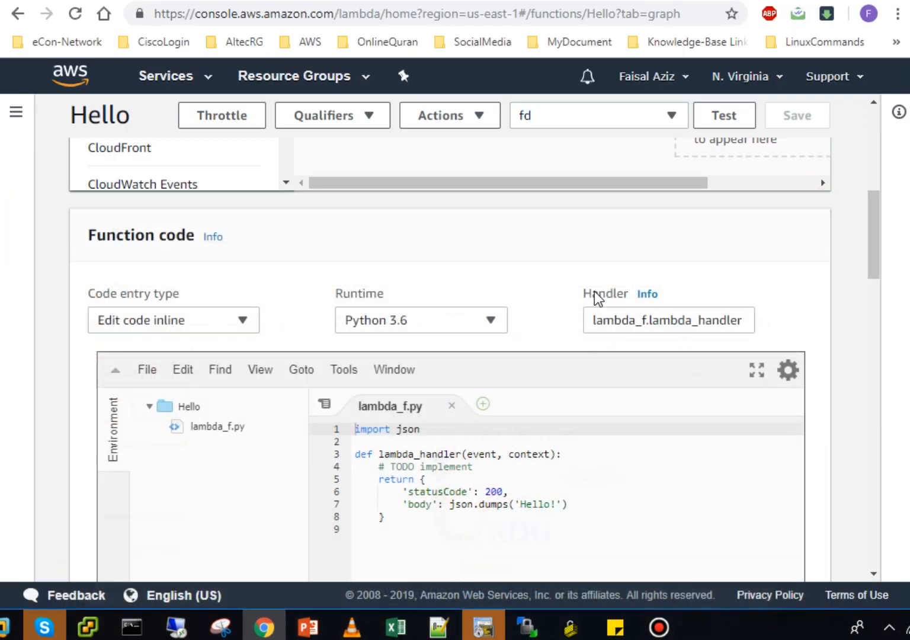
pyautogui.moveTo(864, 244); pyautogui.dragTo(878, 300)
pyautogui.click(845, 293)
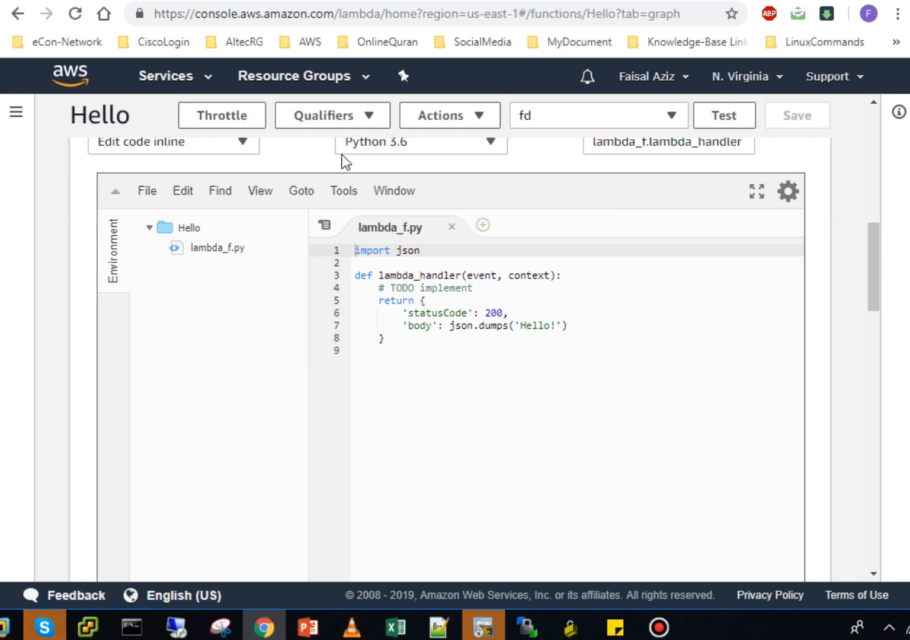
# - Check the Hello function's existing versions and aliases, and look at the actions available for it
pyautogui.click(356, 120)
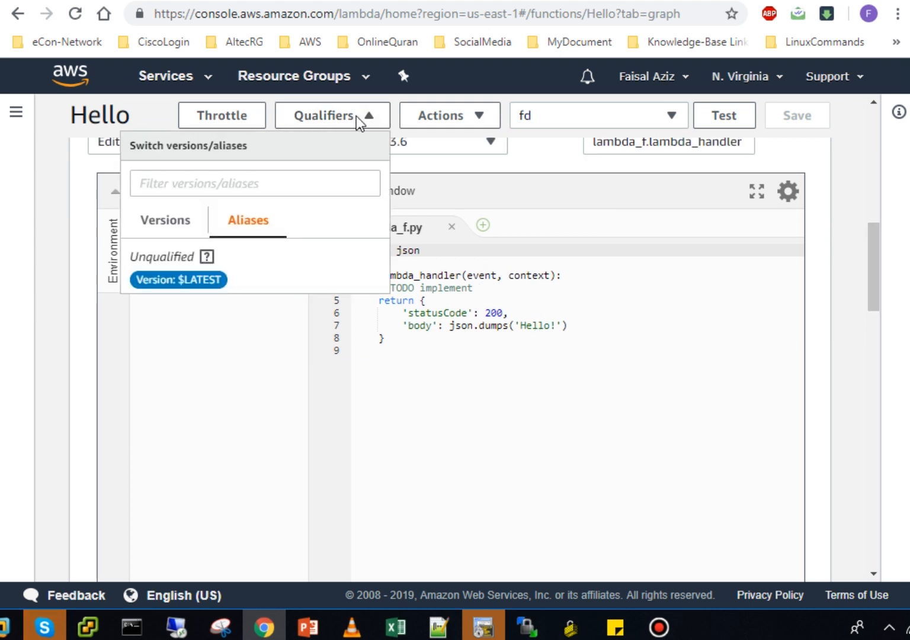
pyautogui.click(178, 222)
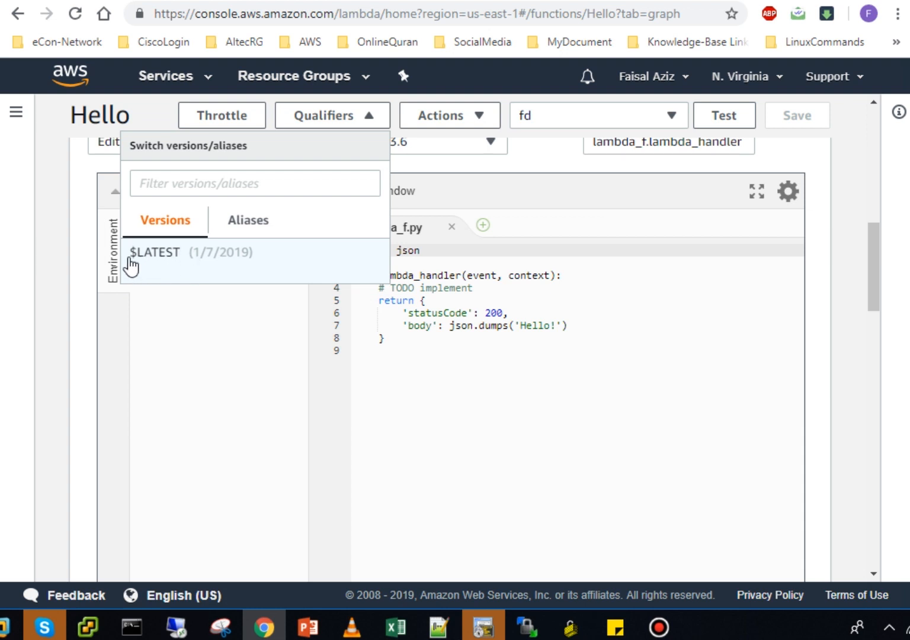
pyautogui.click(471, 123)
pyautogui.click(471, 123)
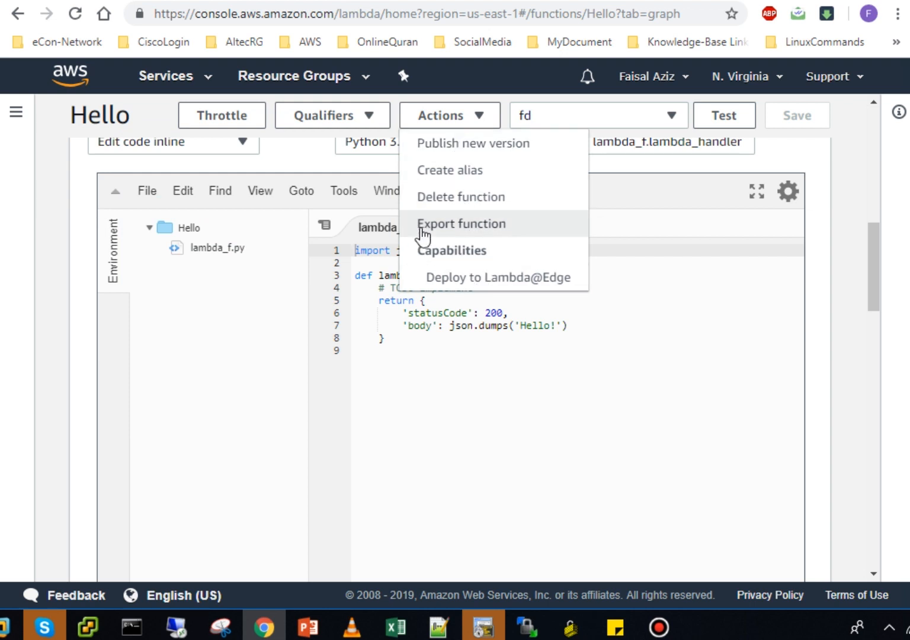
pyautogui.click(367, 126)
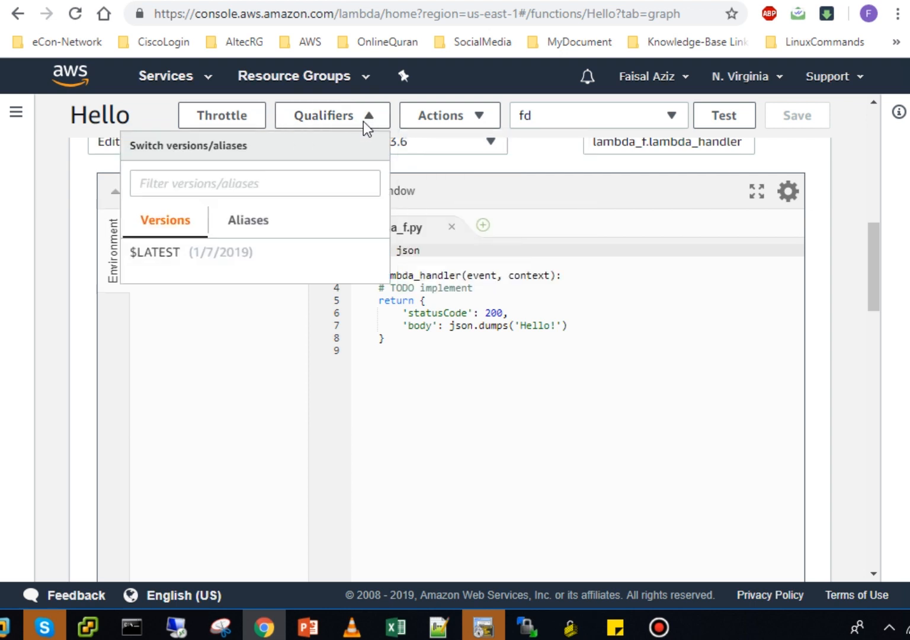
pyautogui.click(452, 422)
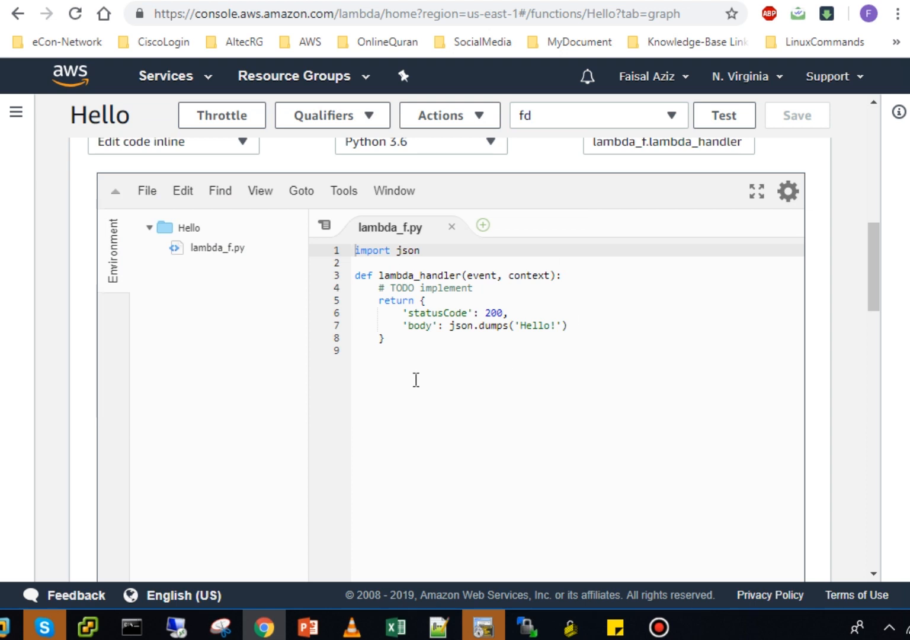
# - Change the response body text in lambda_f.py to 'This is version 1 !' and save the function
pyautogui.click(550, 326)
pyautogui.press('BackSpace')
pyautogui.press('BackSpace')
pyautogui.press('BackSpace')
pyautogui.press('BackSpace')
pyautogui.press('BackSpace')
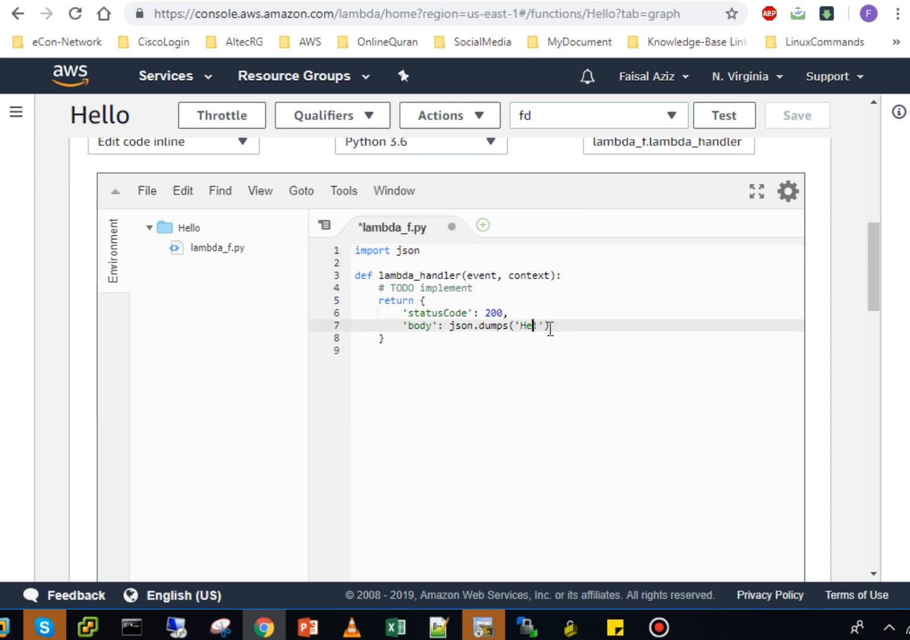
pyautogui.write('This is ')
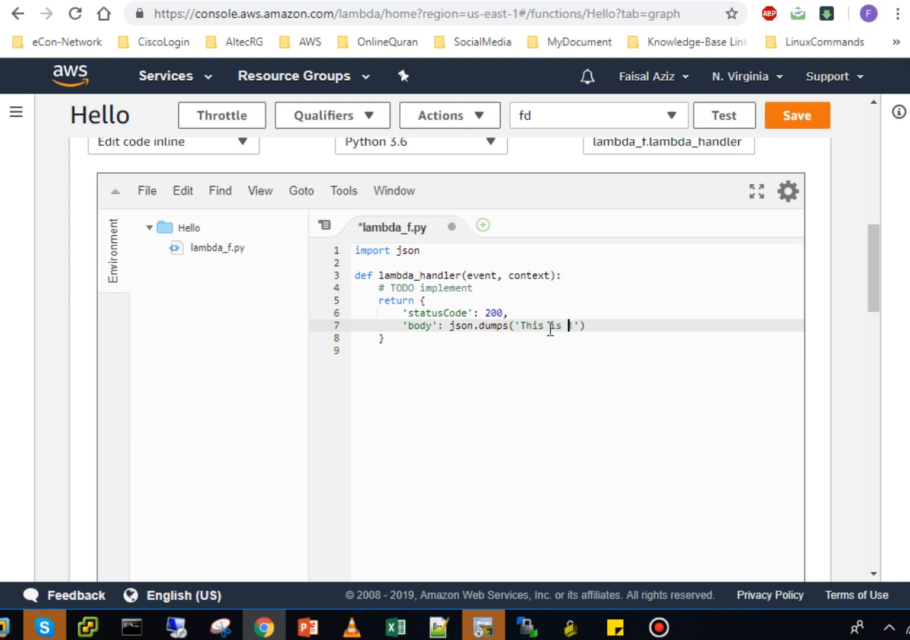
pyautogui.write('version 1')
pyautogui.hotkey('ctrl', 's')
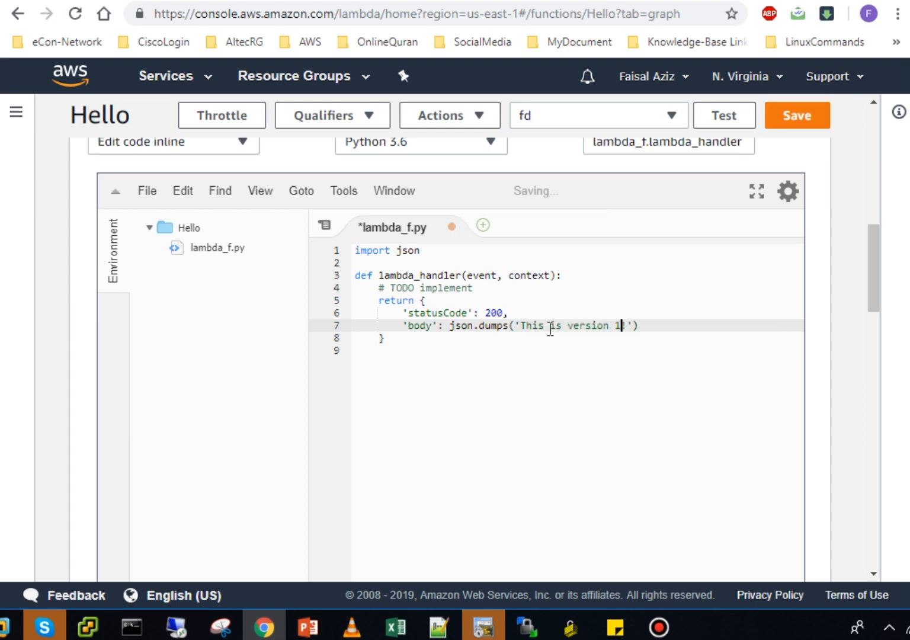
pyautogui.hotkey('ctrl', 's')
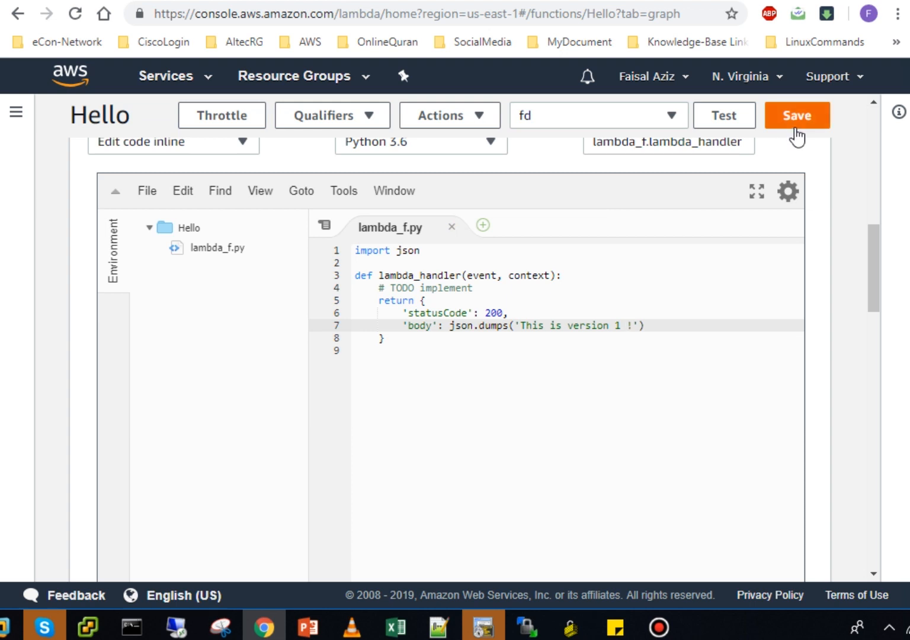
pyautogui.click(796, 127)
pyautogui.doubleClick(795, 126)
pyautogui.click(648, 396)
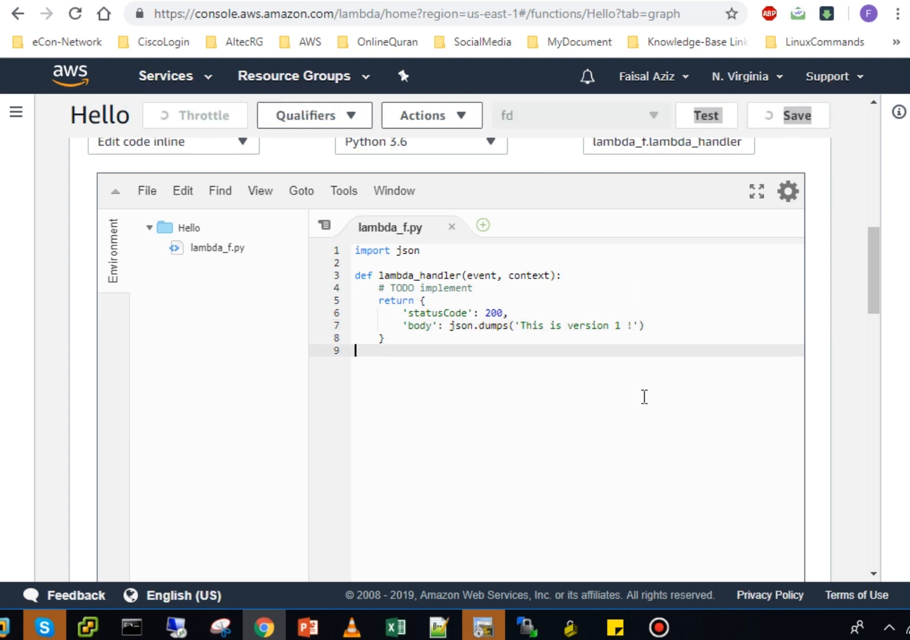
pyautogui.click(646, 313)
# - Publish a new version of the Hello function with the description Version1
pyautogui.click(461, 117)
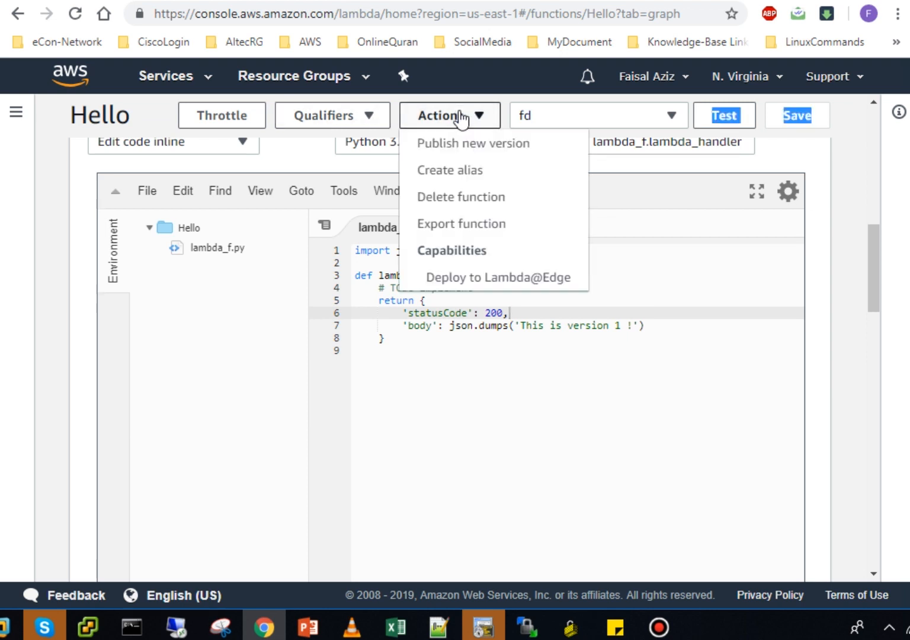
pyautogui.click(462, 143)
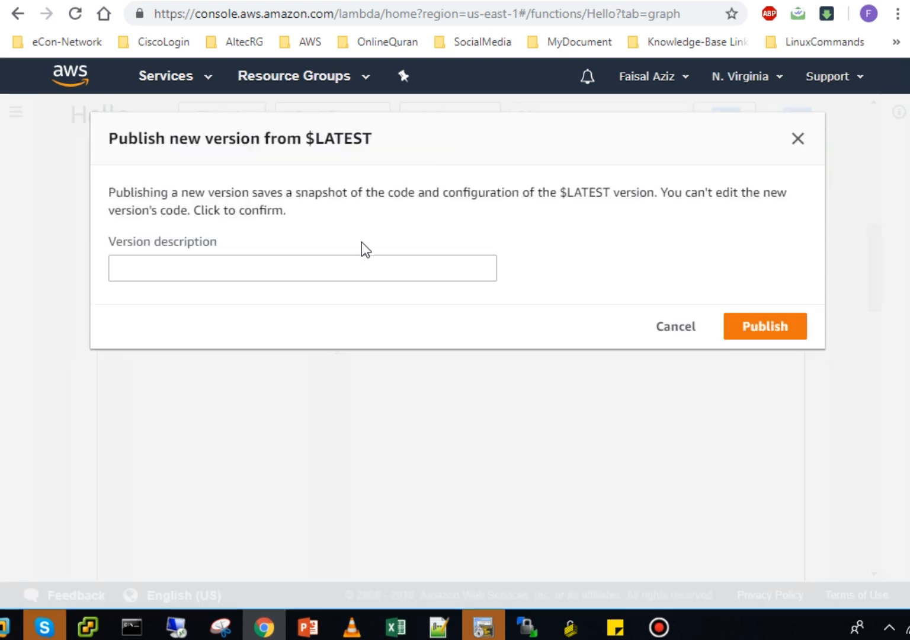
pyautogui.click(362, 261)
pyautogui.write('Version1')
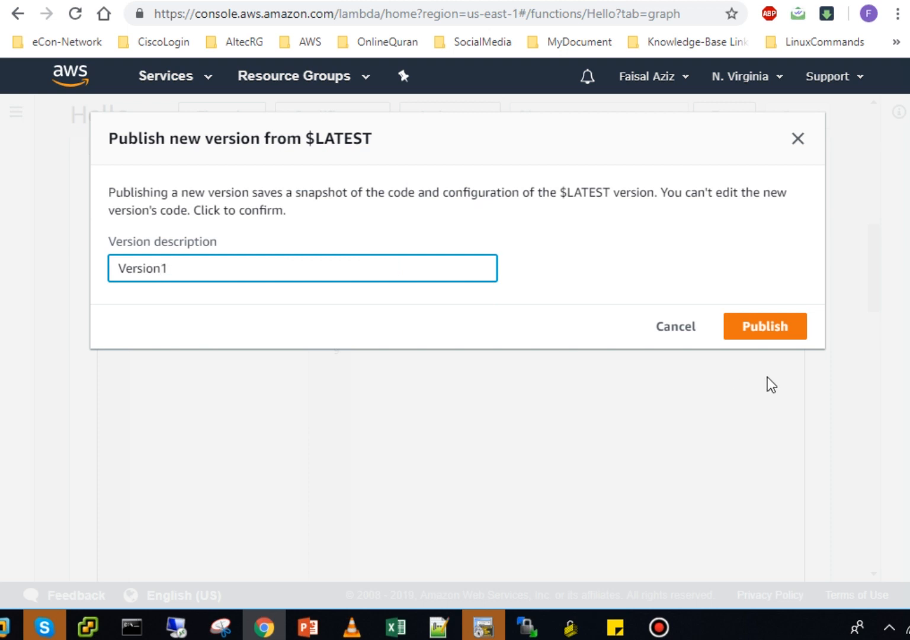
pyautogui.click(768, 325)
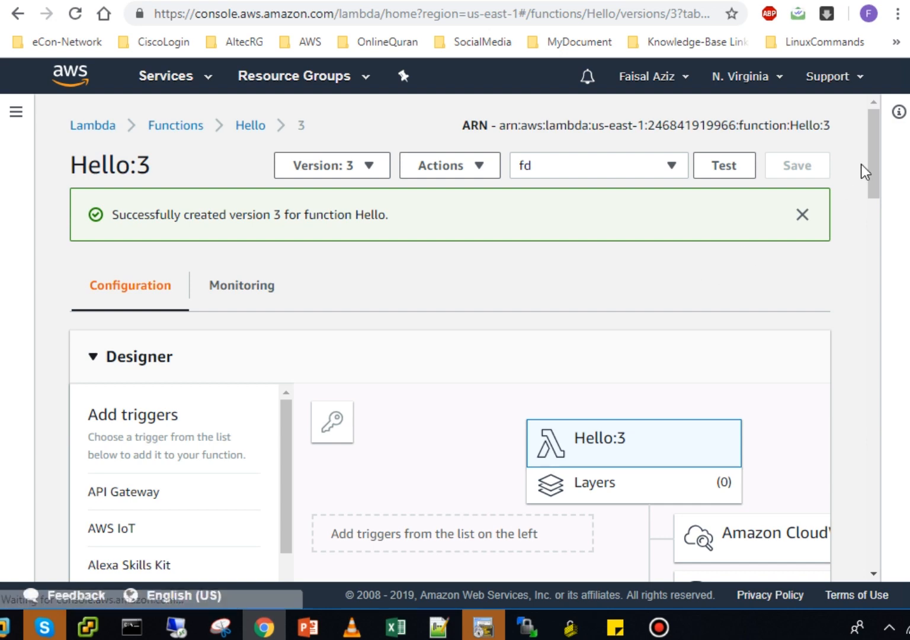
# - Look over the newly published version's page and open its list of versions
pyautogui.scroll(-2, 876, 160)
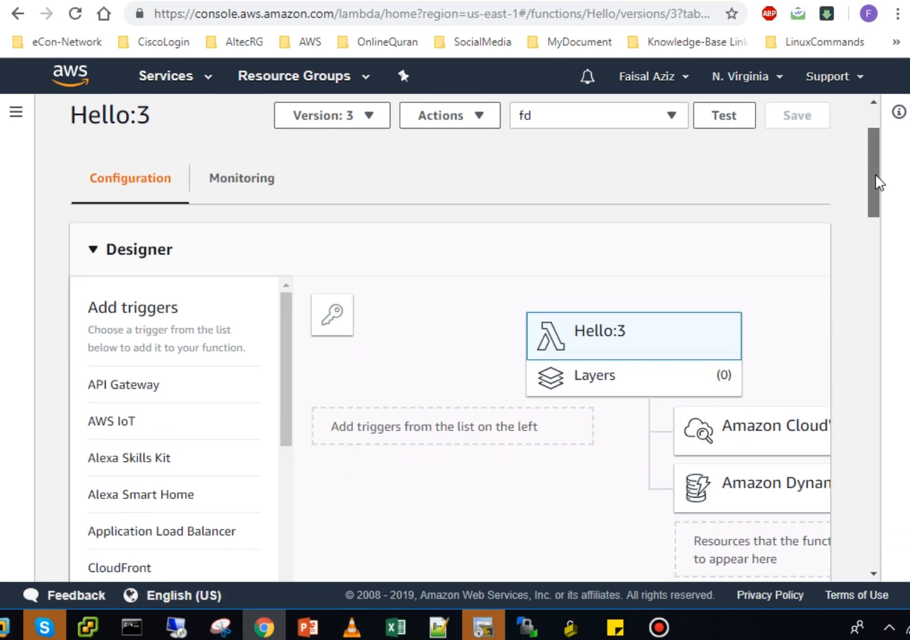
pyautogui.scroll(1, 837, 166)
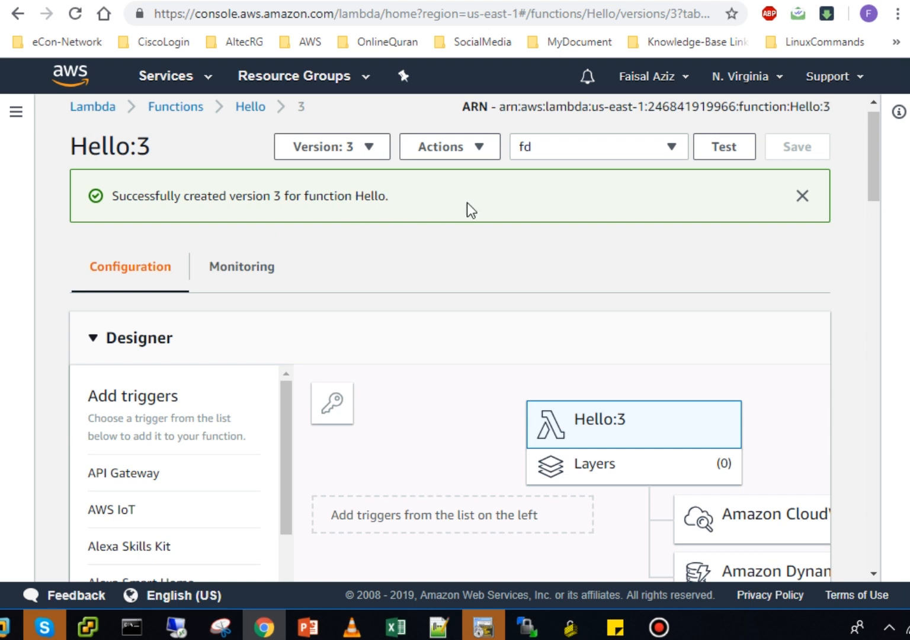
pyautogui.click(377, 148)
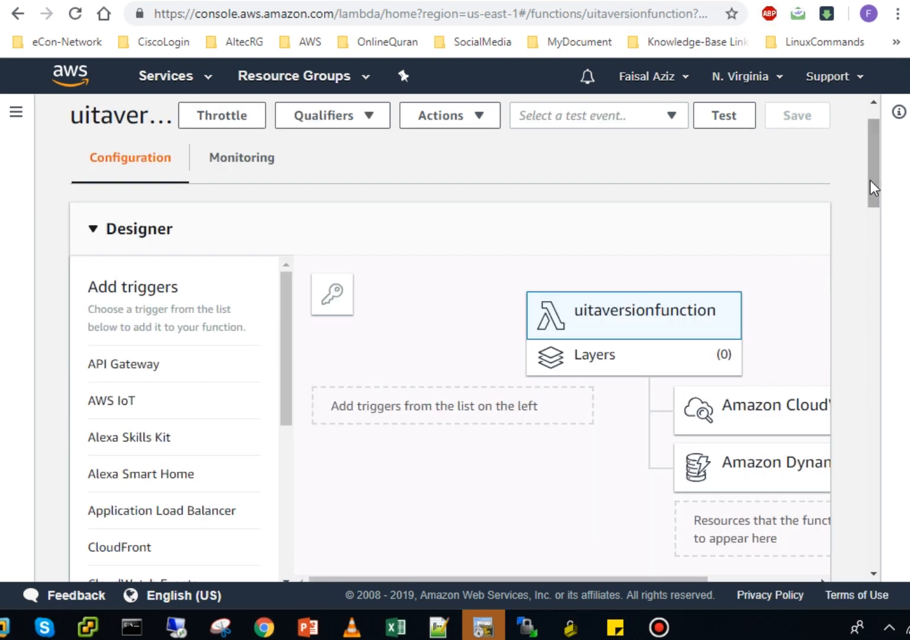
# - Change the response body text in uitaversionfunction's lambda_function.py to 'This is version 1 !' and save the function
pyautogui.moveTo(871, 179); pyautogui.dragTo(873, 176)
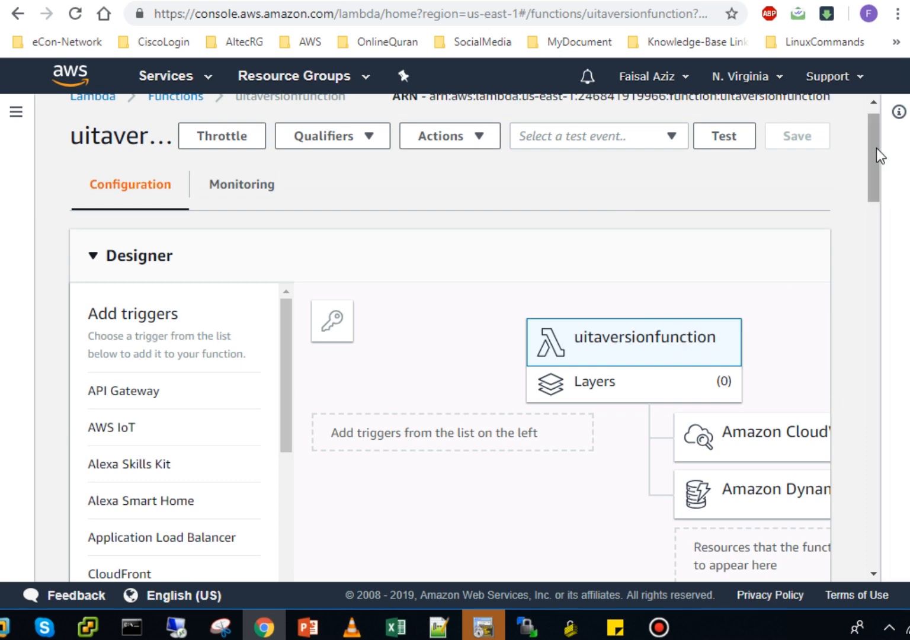
pyautogui.moveTo(876, 152); pyautogui.dragTo(873, 254)
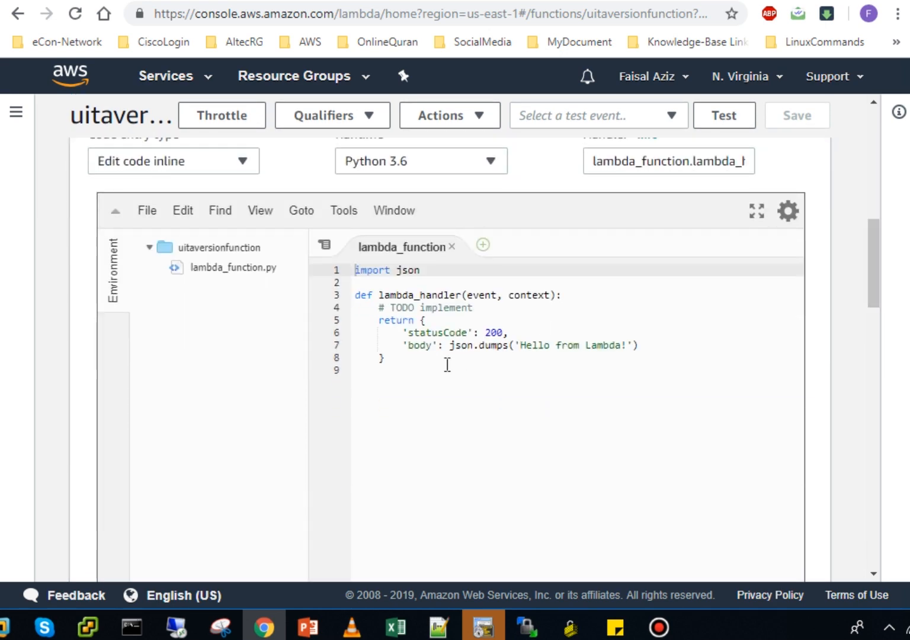
pyautogui.click(621, 344)
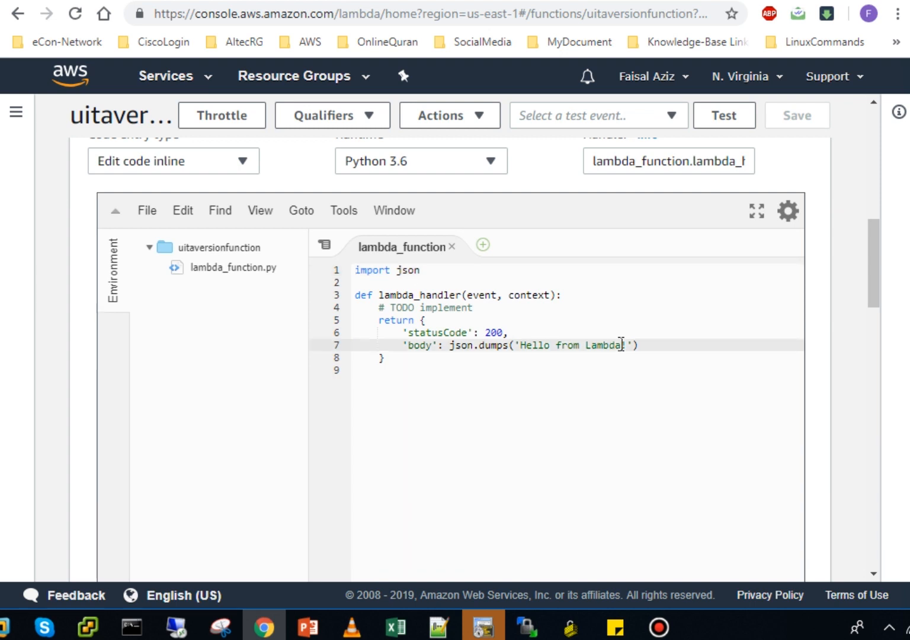
pyautogui.click(476, 116)
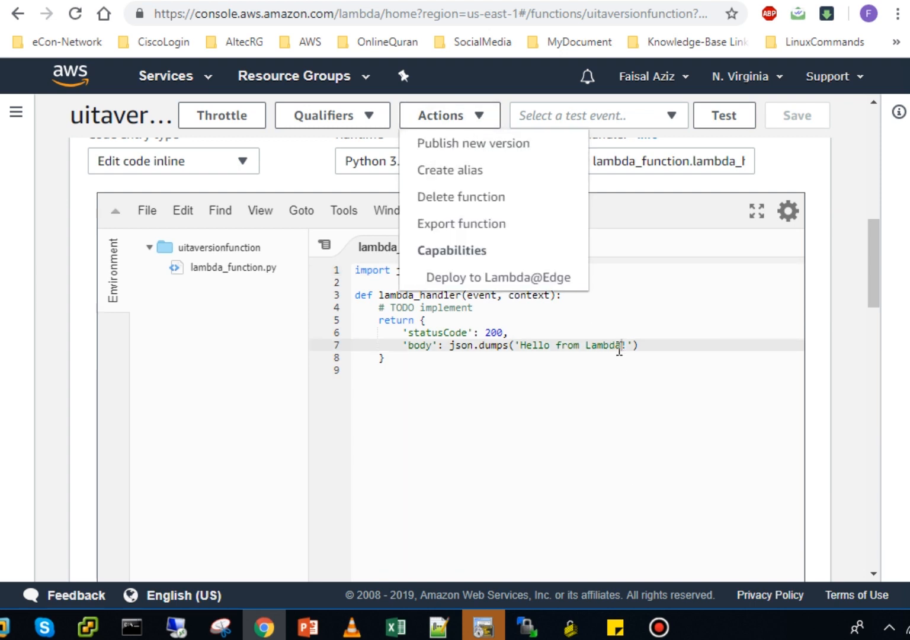
pyautogui.press('BackSpace')
pyautogui.press('BackSpace')
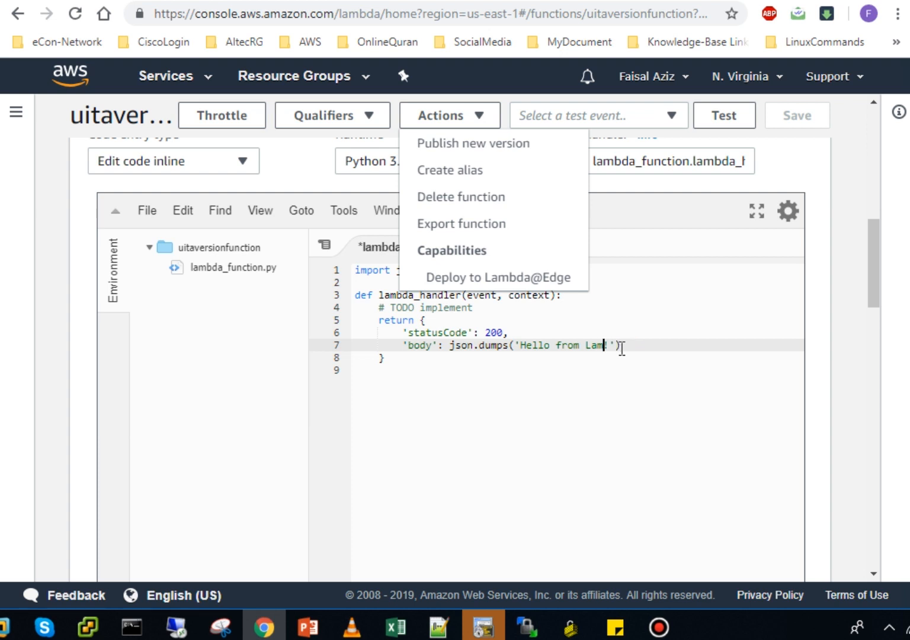
pyautogui.click(623, 349)
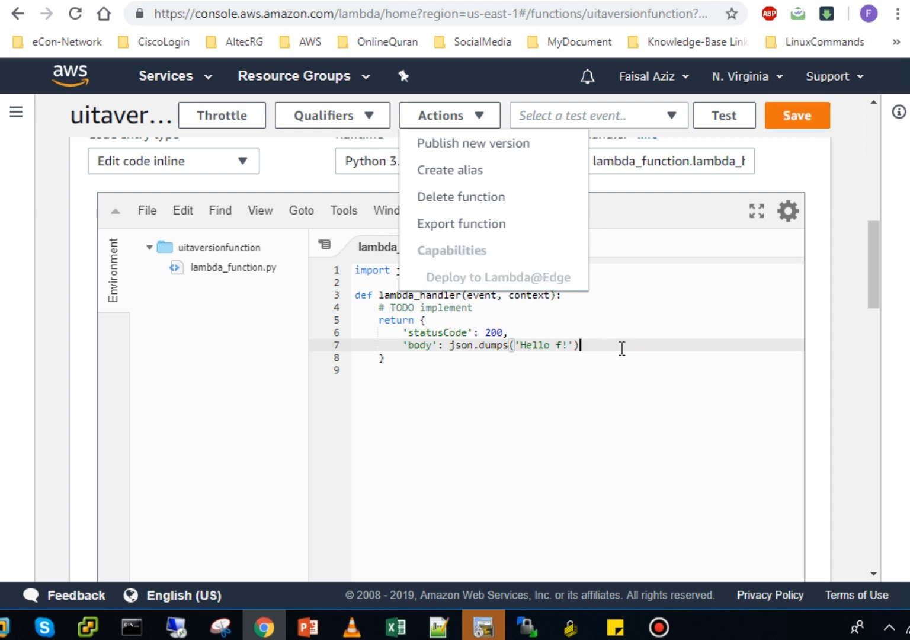
pyautogui.click(613, 183)
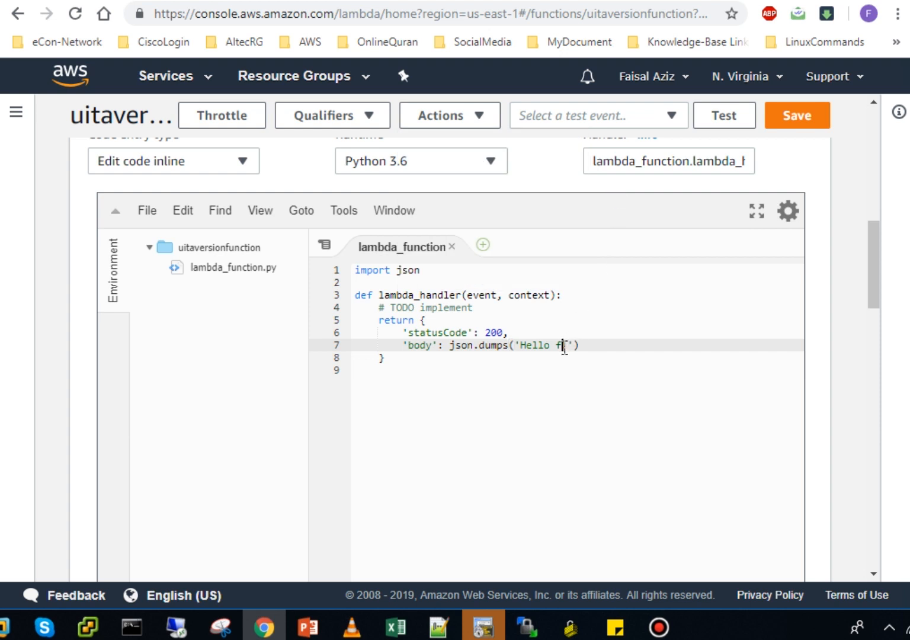
pyautogui.press('BackSpace')
pyautogui.press('BackSpace')
pyautogui.press('BackSpace')
pyautogui.press('BackSpace')
pyautogui.press('BackSpace')
pyautogui.write('This is version')
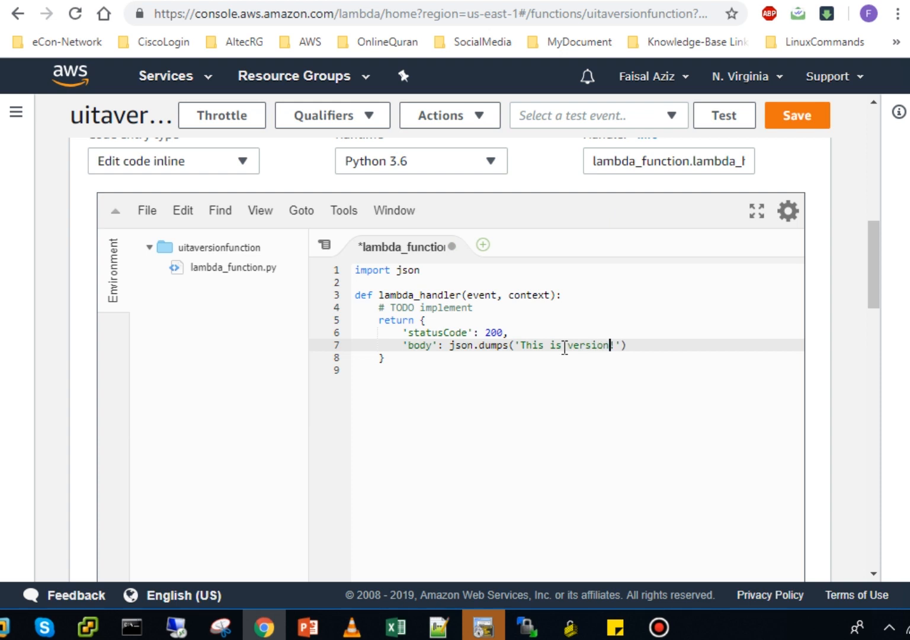
pyautogui.hotkey('ctrl', 's')
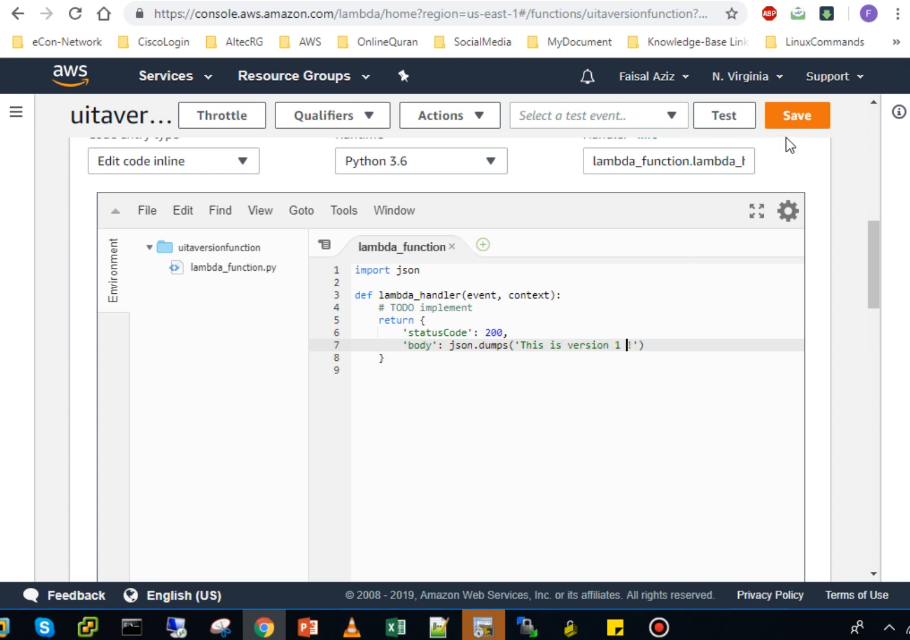
pyautogui.click(796, 109)
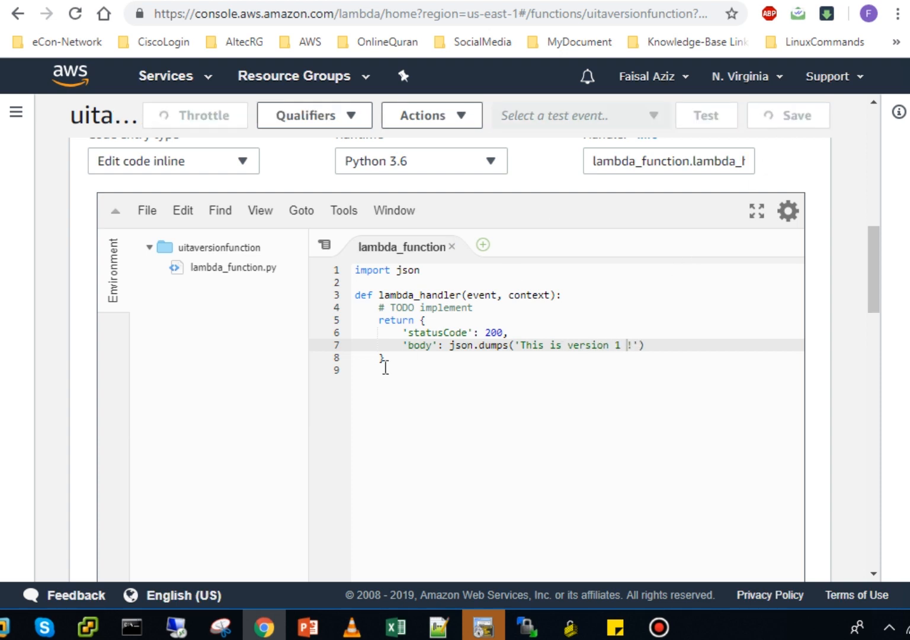
# - Check the function's existing versions and publish a new version with the description version1
pyautogui.click(367, 119)
pyautogui.click(176, 226)
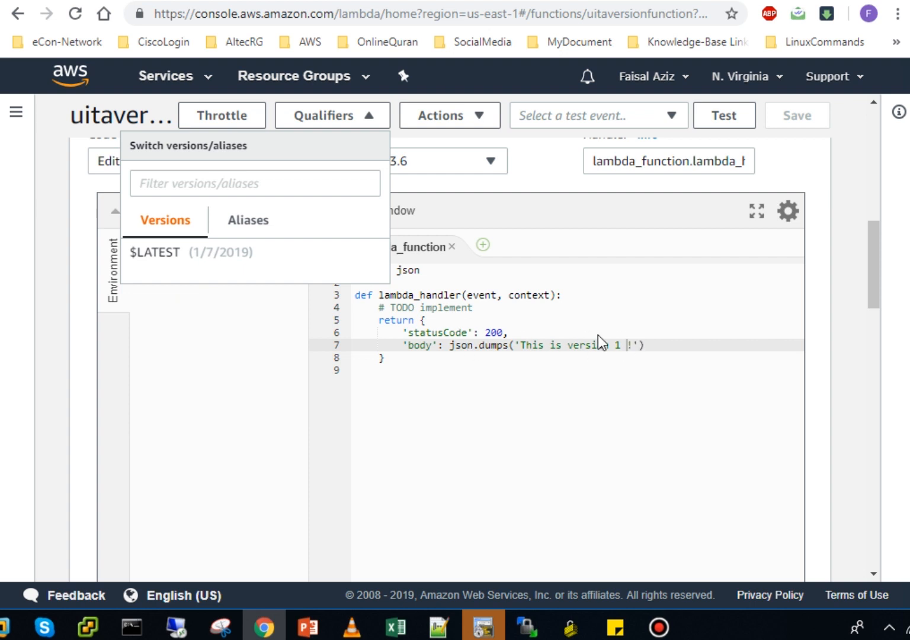
pyautogui.click(472, 119)
pyautogui.click(478, 118)
pyautogui.click(448, 144)
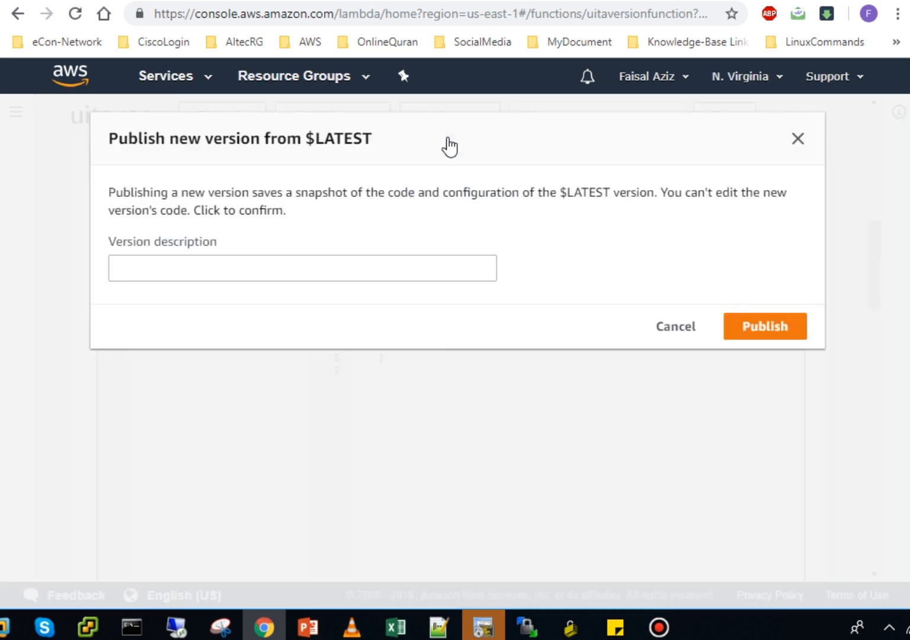
pyautogui.click(322, 269)
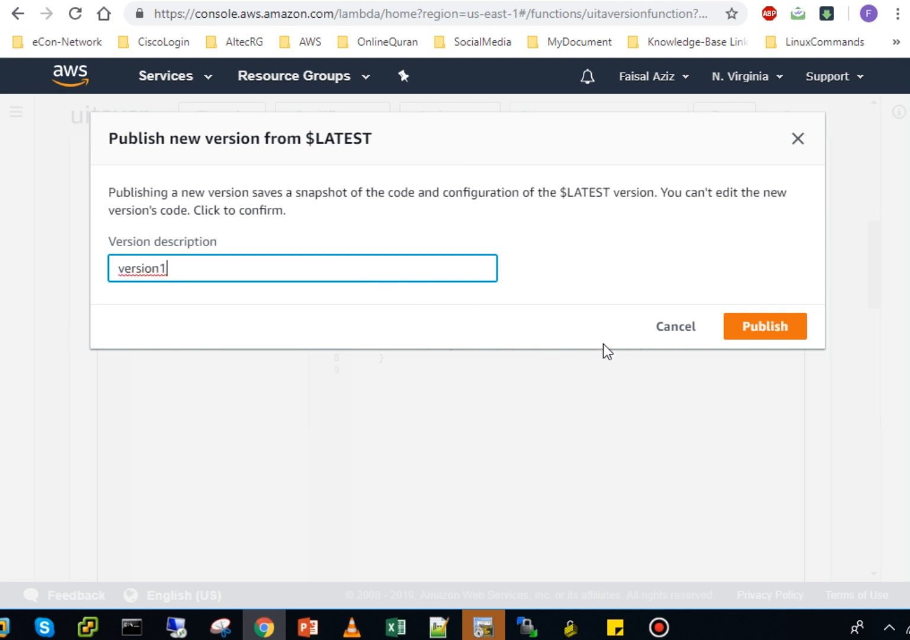
pyautogui.click(765, 333)
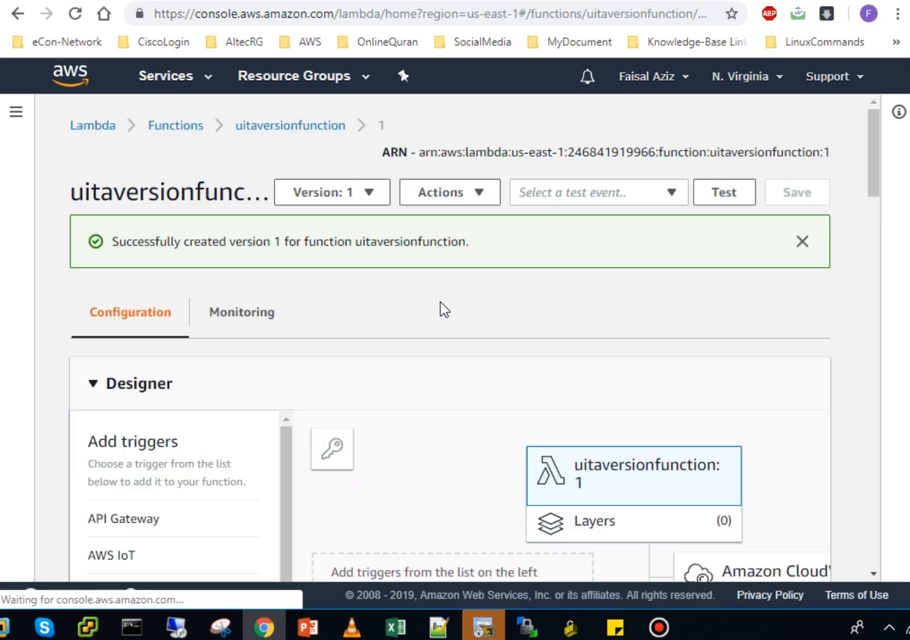
# - Select version 1 from the function's versions, dismiss the notification, and examine the code of that version
pyautogui.click(370, 193)
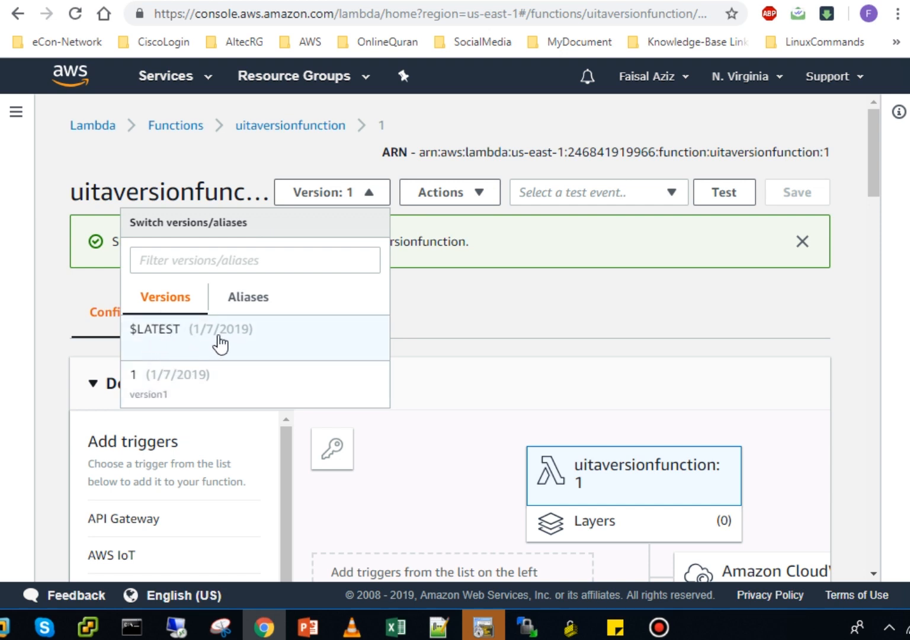
pyautogui.click(172, 385)
pyautogui.click(804, 247)
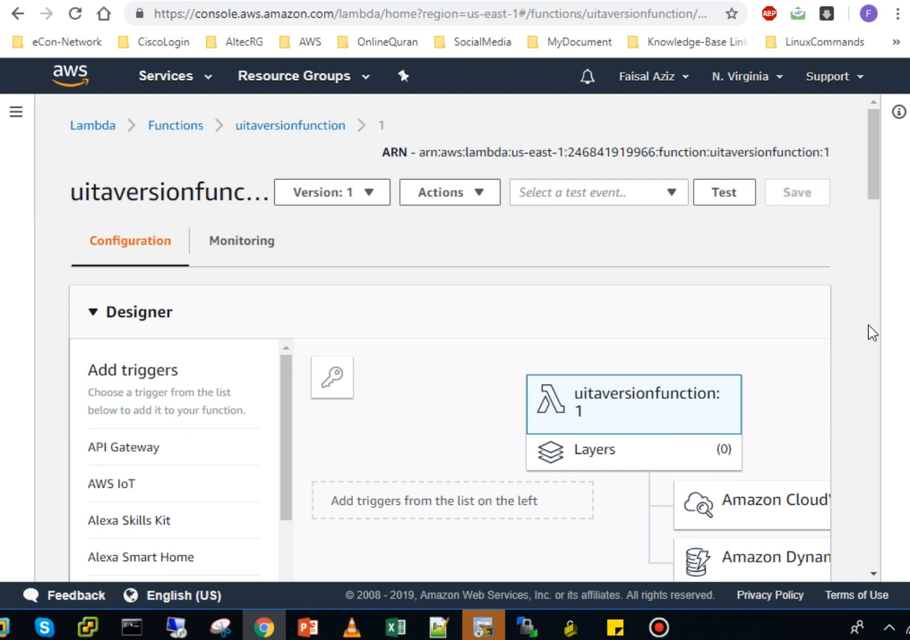
pyautogui.scroll(-7, 869, 329)
pyautogui.scroll(-5, 870, 328)
pyautogui.click(533, 249)
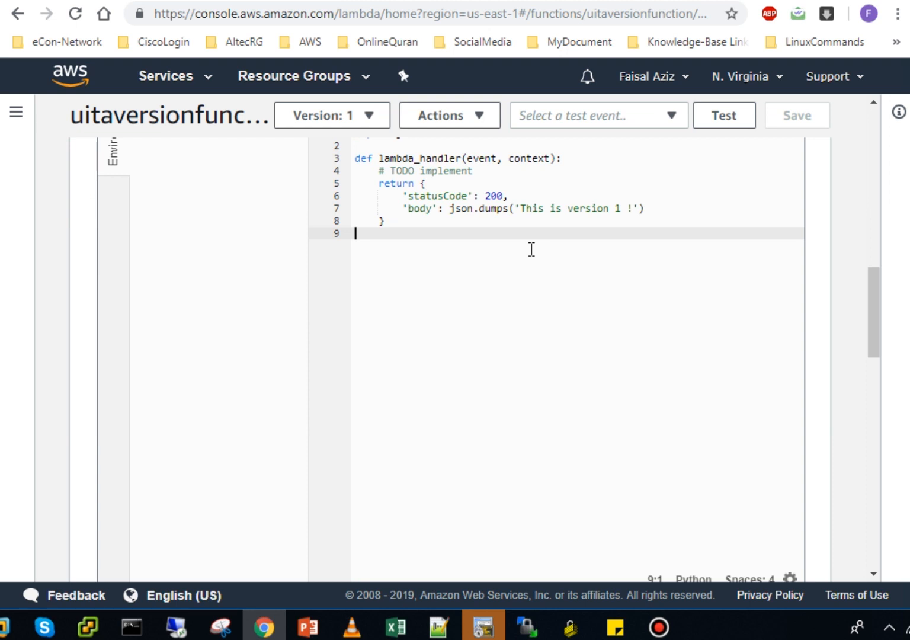
pyautogui.click(526, 209)
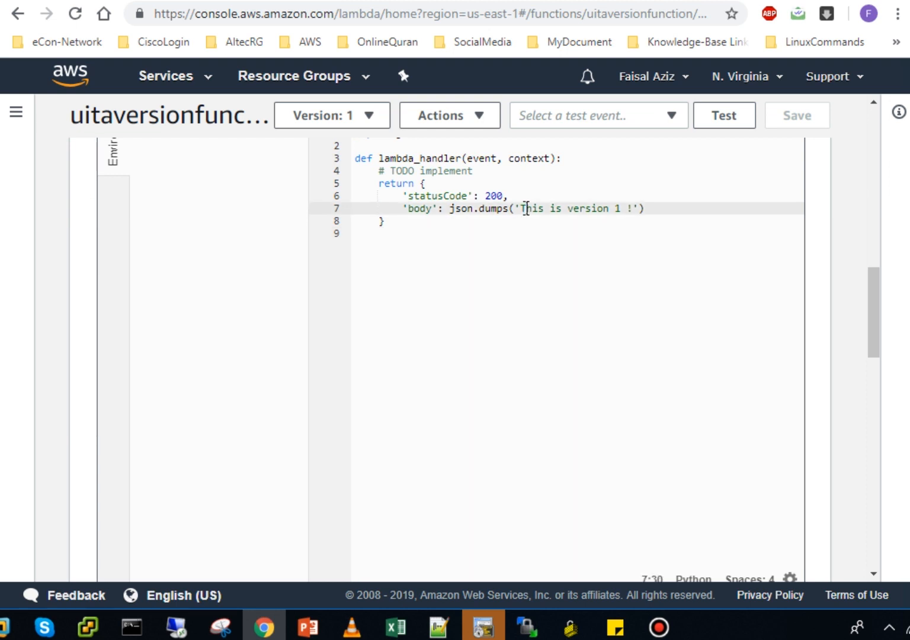
pyautogui.click(501, 261)
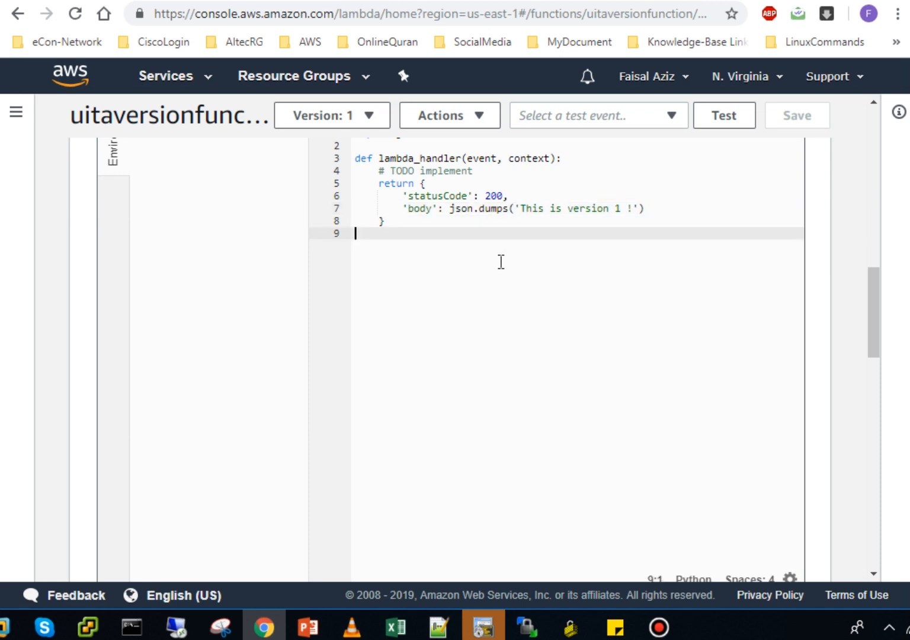
# - Examine the ARN of version 1, including the function name and the version suffix
pyautogui.scroll(10, 871, 187)
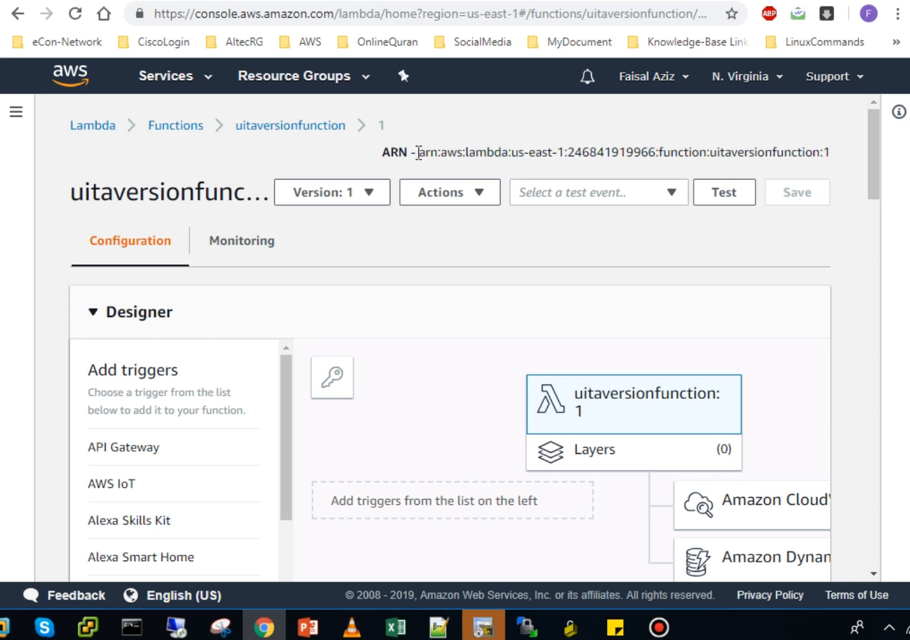
pyautogui.moveTo(419, 152); pyautogui.dragTo(787, 157)
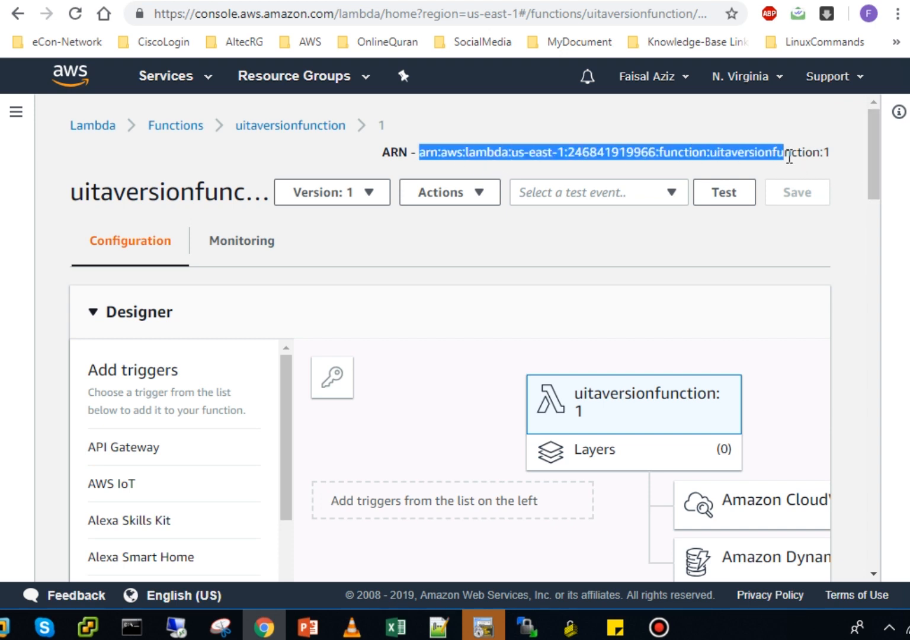
pyautogui.click(785, 157)
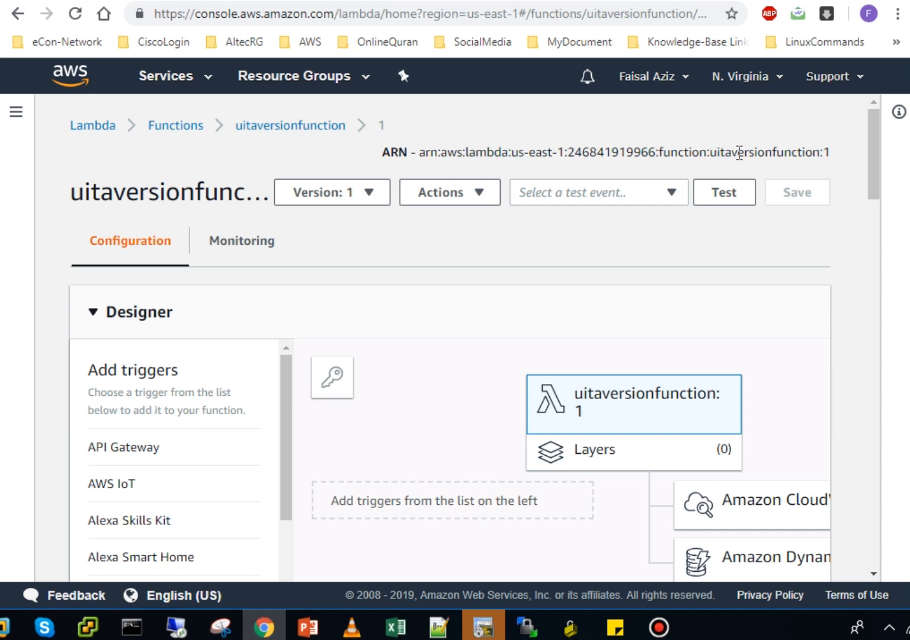
pyautogui.moveTo(710, 152); pyautogui.dragTo(812, 152)
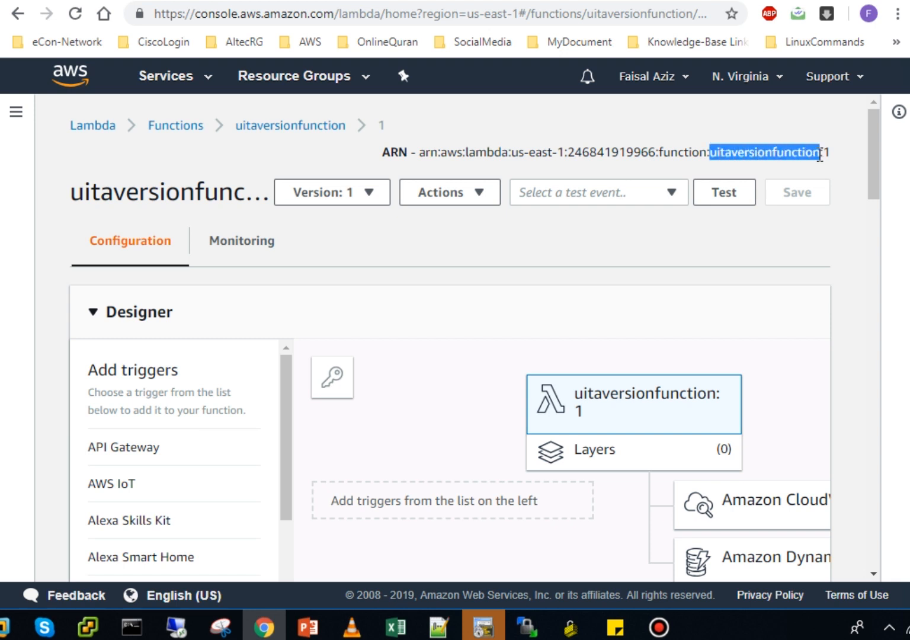
pyautogui.click(828, 154)
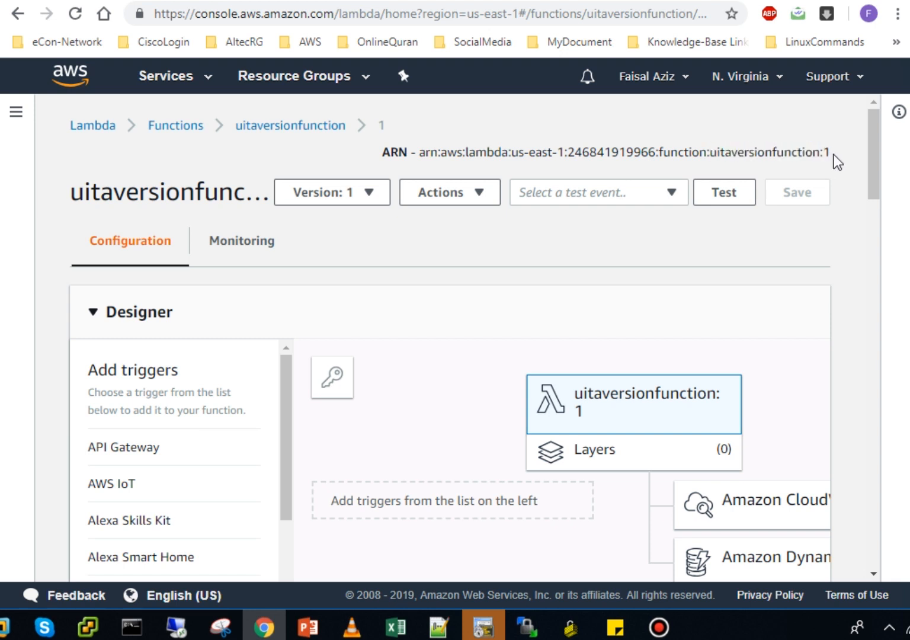
pyautogui.moveTo(837, 159); pyautogui.dragTo(466, 150)
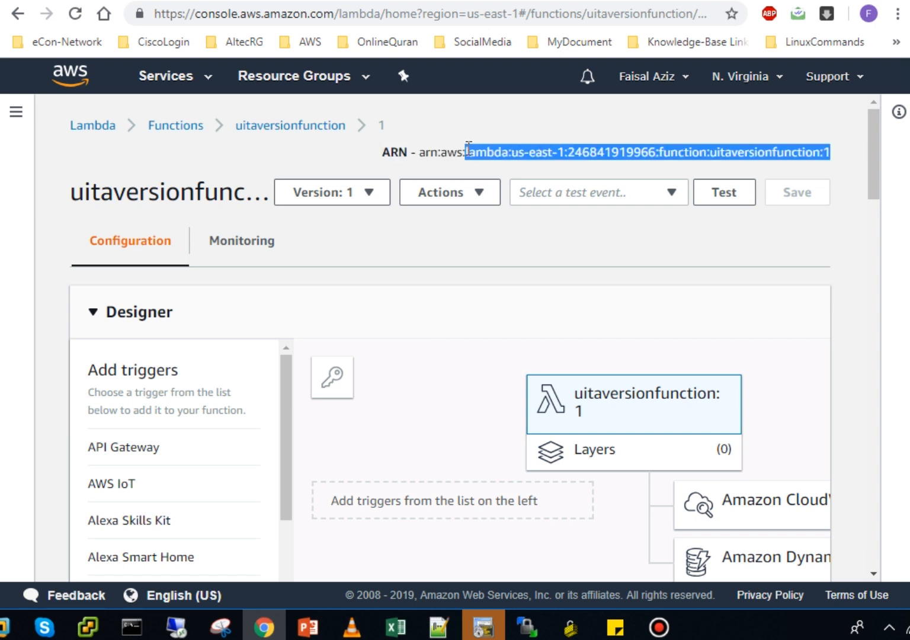
pyautogui.click(469, 147)
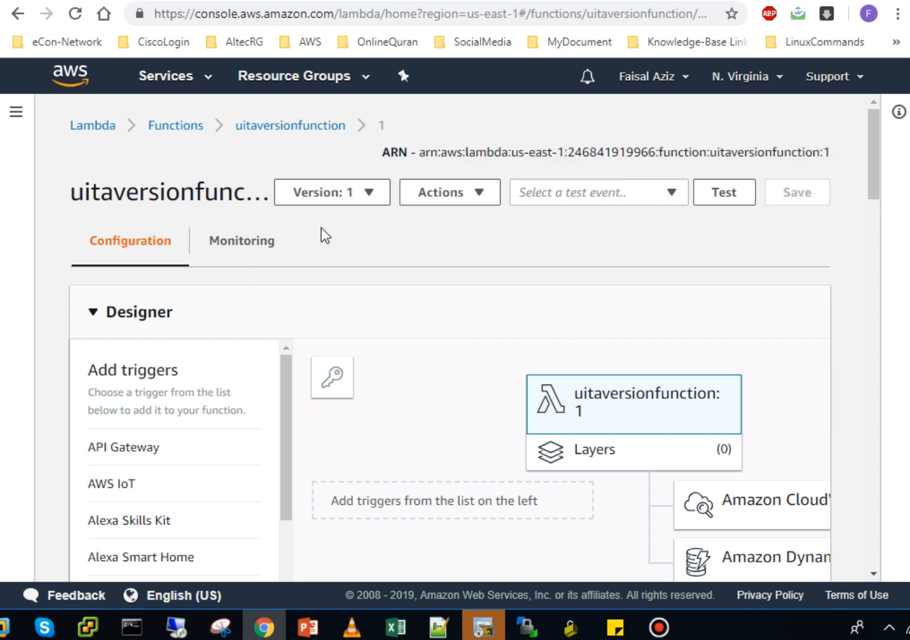
# - Switch uitaversionfunction to its $LATEST version and bring up its function code
pyautogui.click(364, 194)
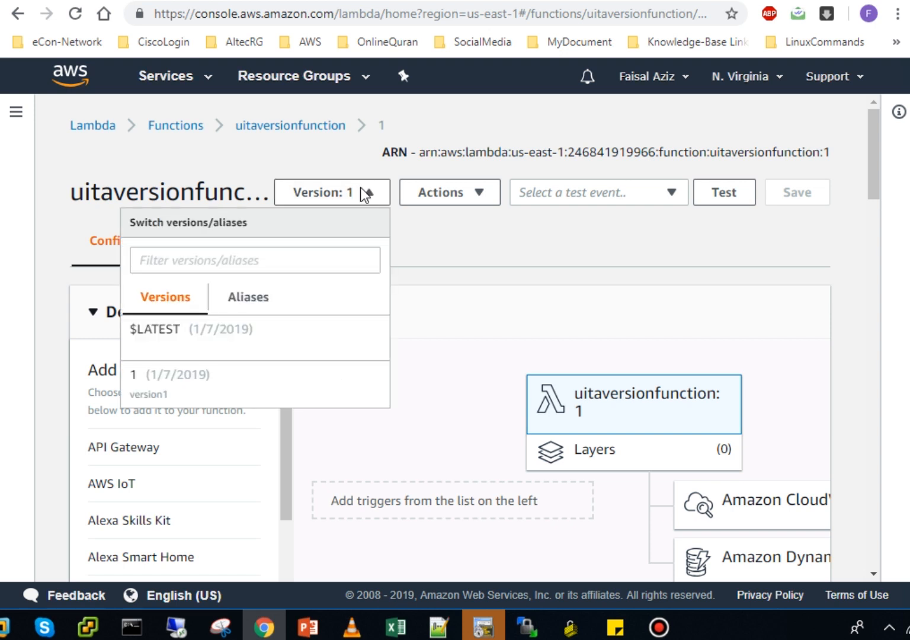
pyautogui.click(200, 339)
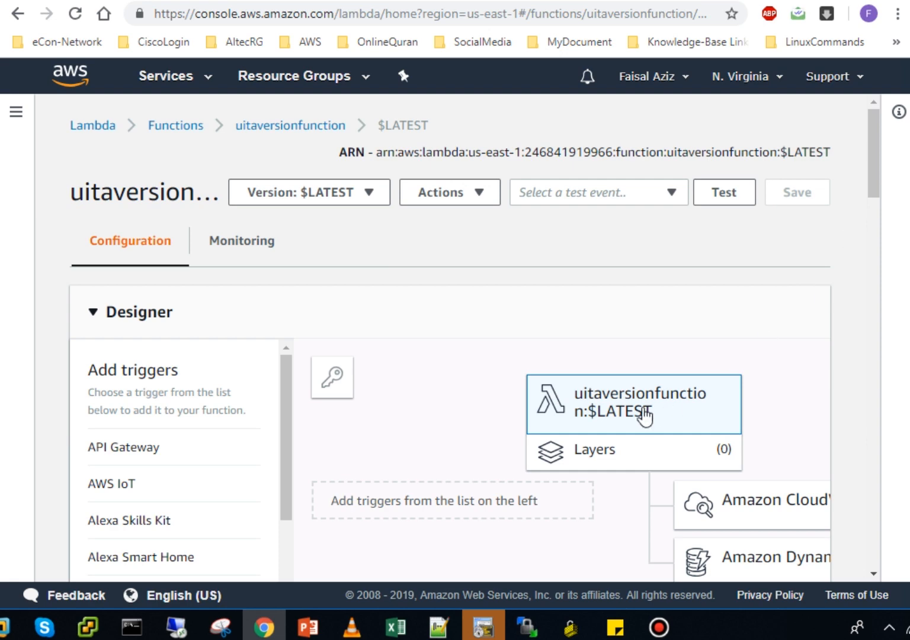
pyautogui.scroll(-7, 876, 293)
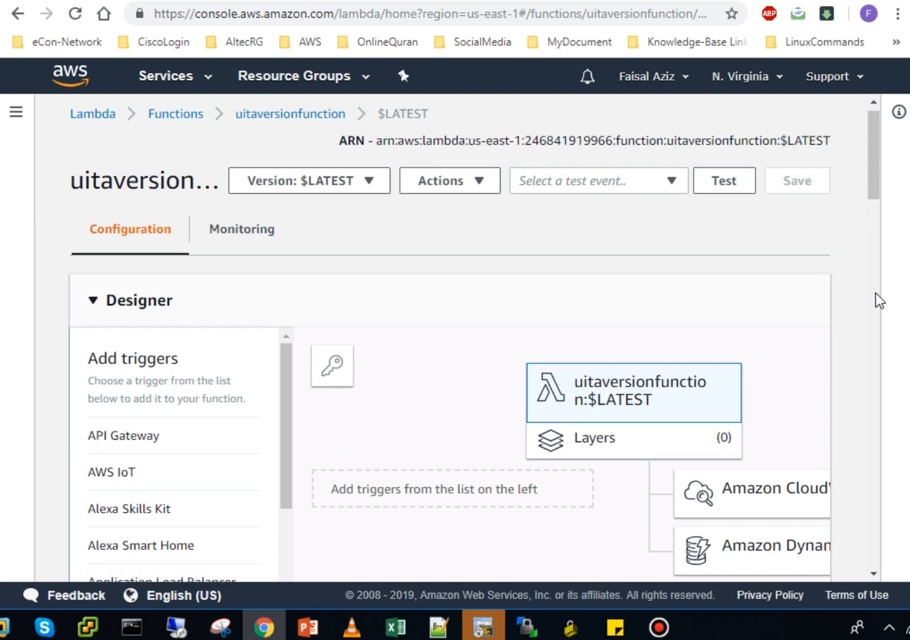
pyautogui.scroll(-6, 877, 293)
pyautogui.scroll(4, 877, 292)
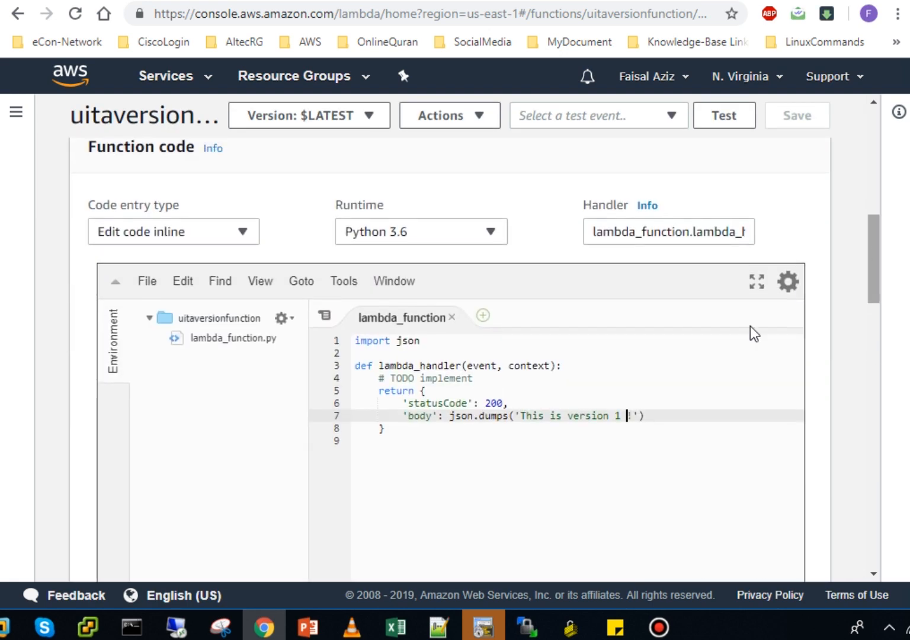
# - Change the response body text in lambda_function.py to 'This is version 2!' and save the function
pyautogui.write('\\')
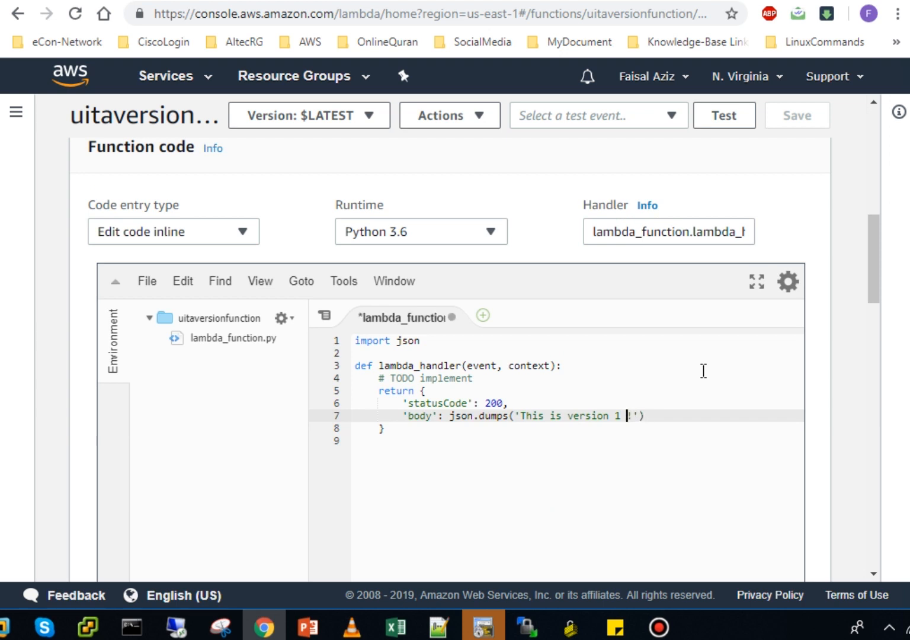
pyautogui.press('BackSpace')
pyautogui.press('BackSpace')
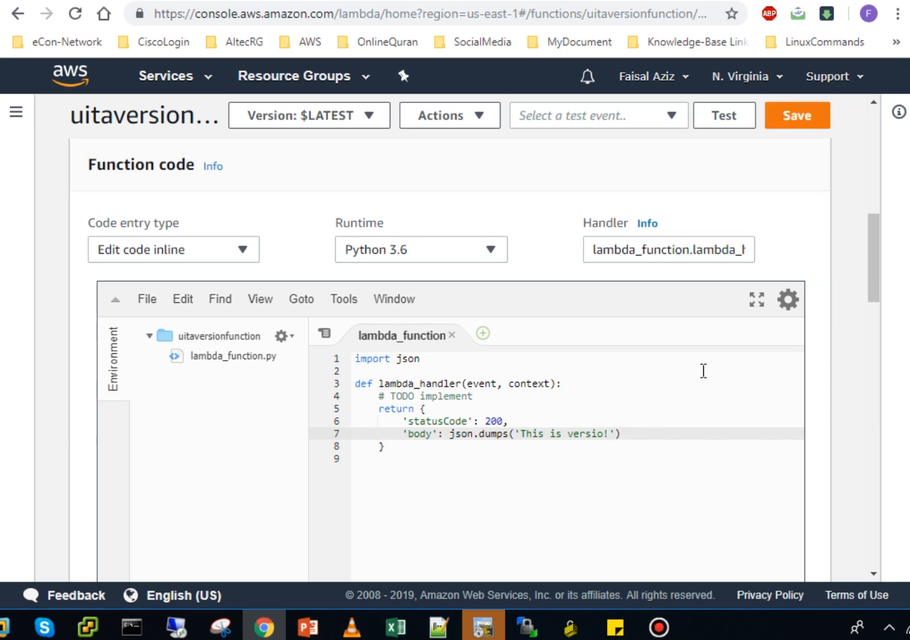
pyautogui.write('2')
pyautogui.click(795, 121)
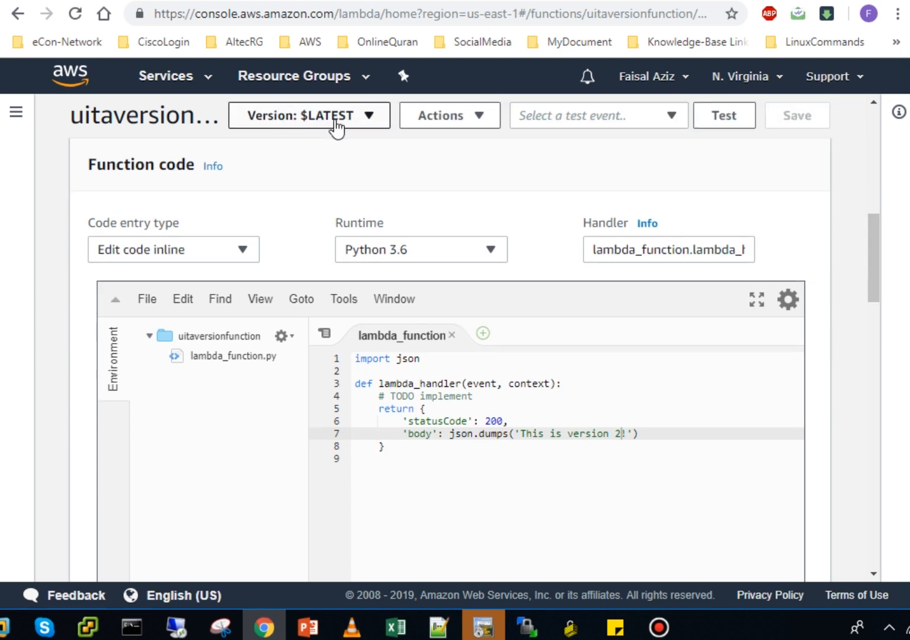
# - Publish a new version of uitaversionfunction from $LATEST with the description 'version2'
pyautogui.click(457, 120)
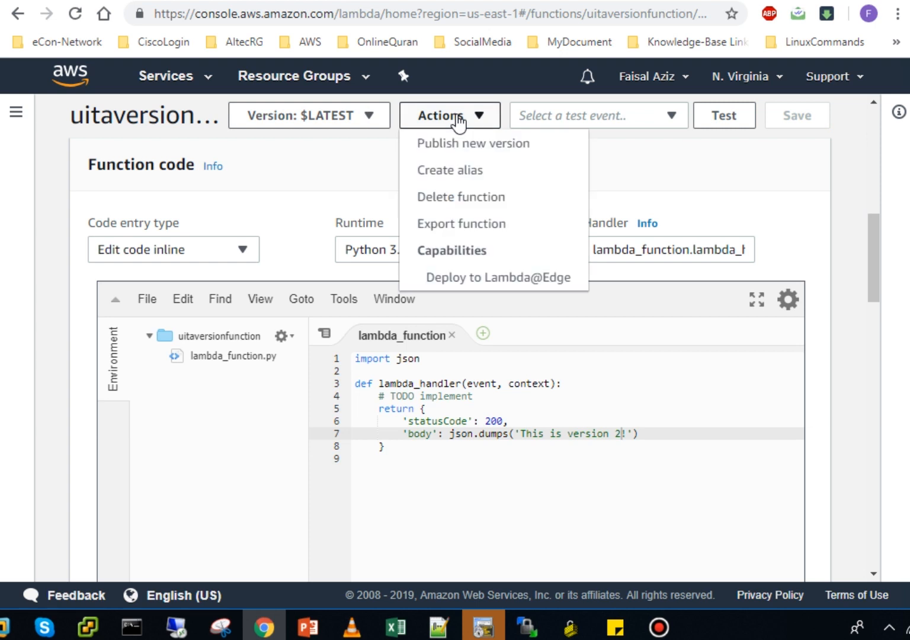
pyautogui.click(457, 144)
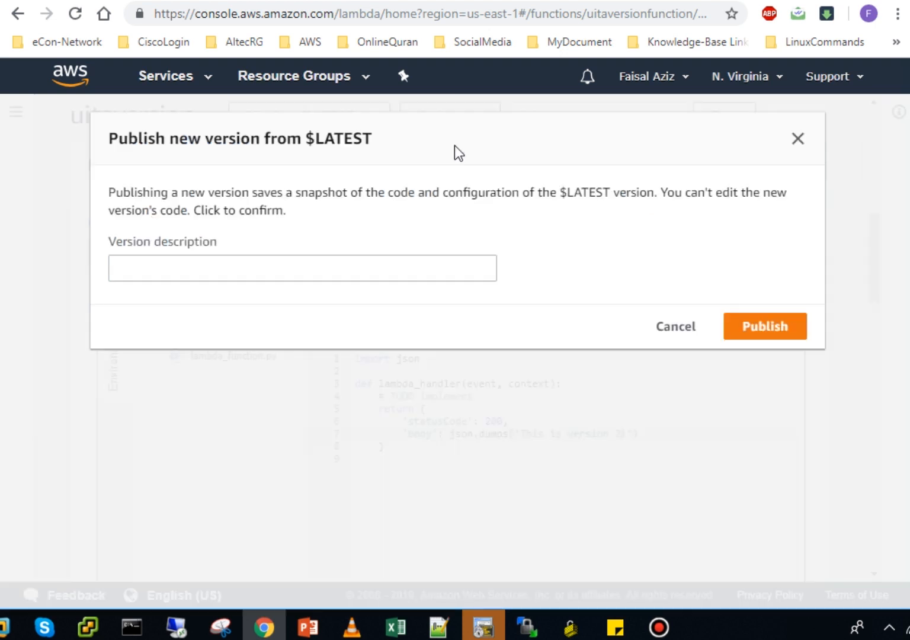
pyautogui.click(328, 271)
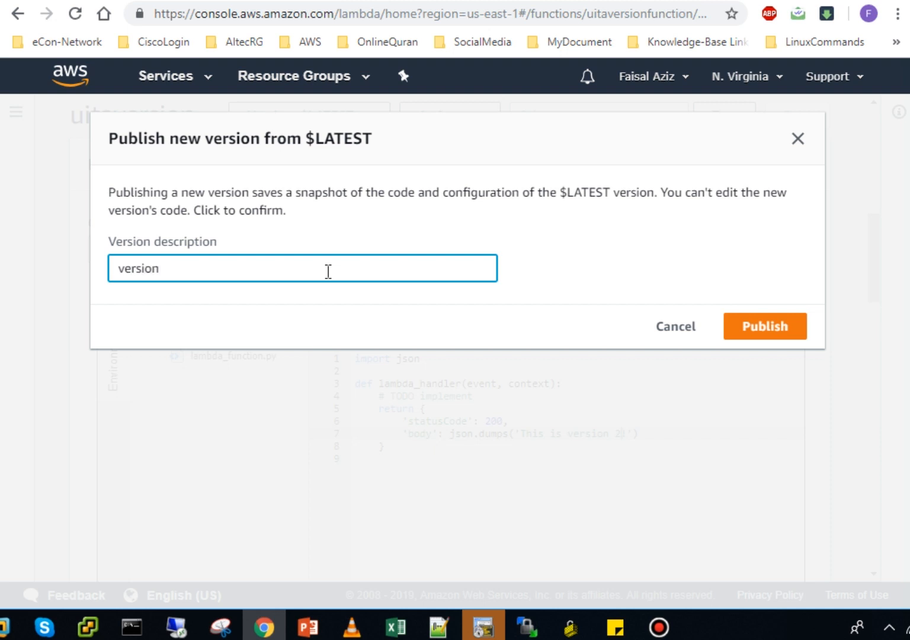
pyautogui.click(775, 324)
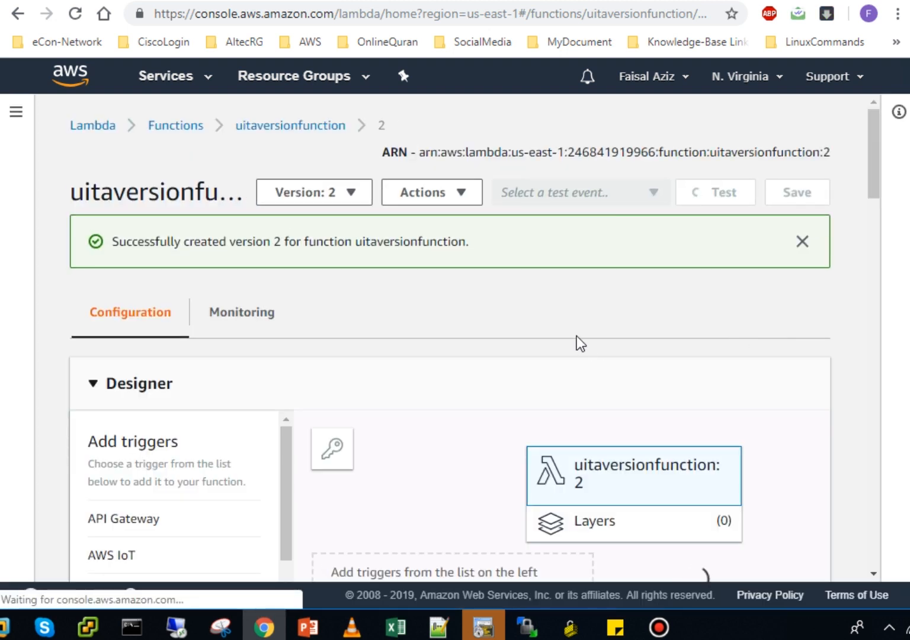
# - Review the function's list of published versions and the actions available for version 2
pyautogui.click(356, 201)
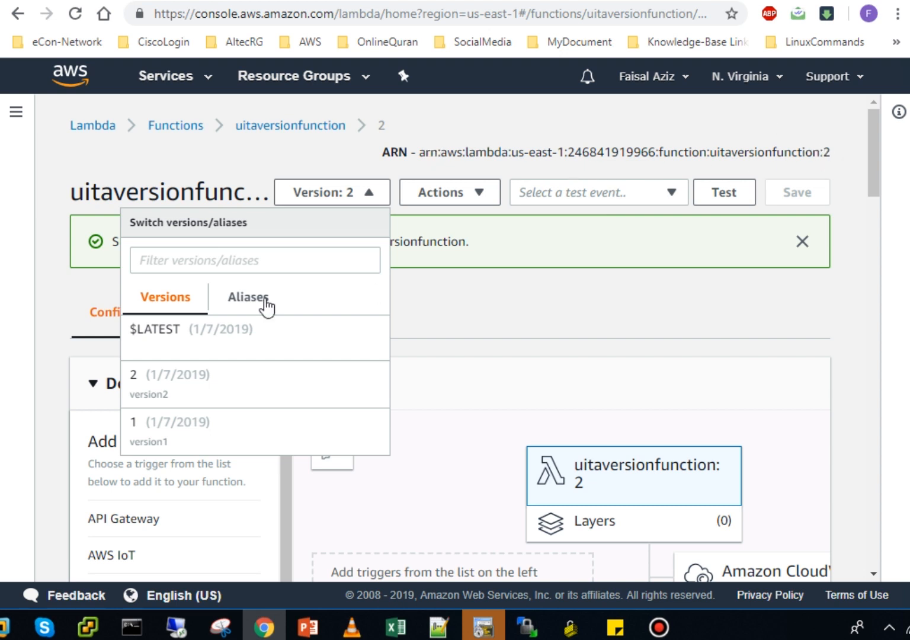
pyautogui.click(653, 285)
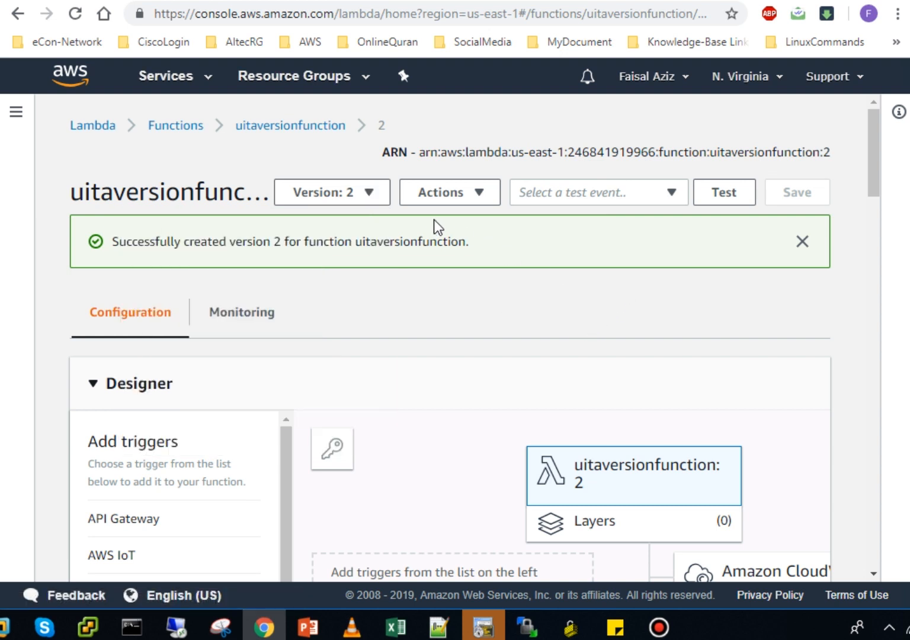
pyautogui.click(365, 196)
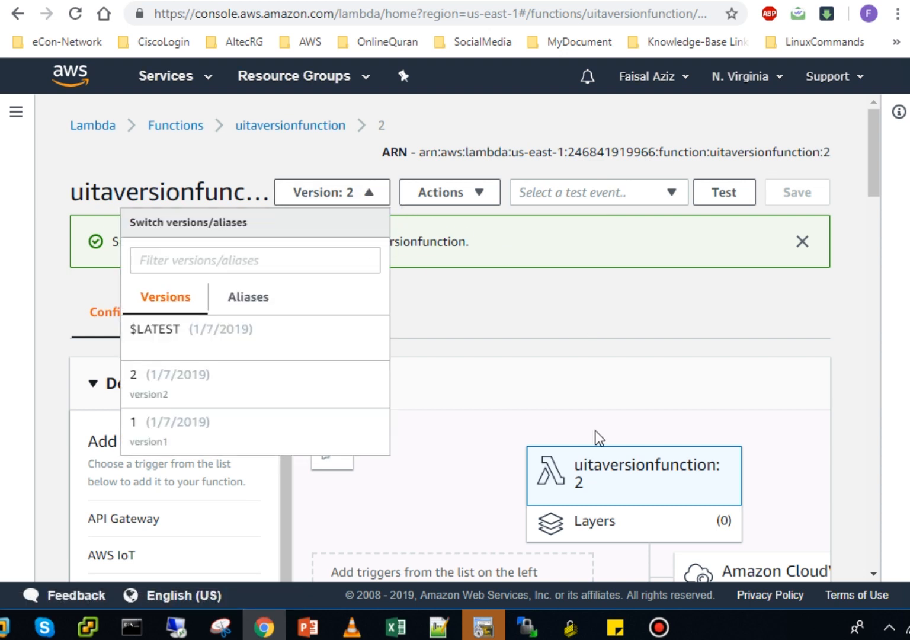
pyautogui.click(483, 190)
pyautogui.click(475, 196)
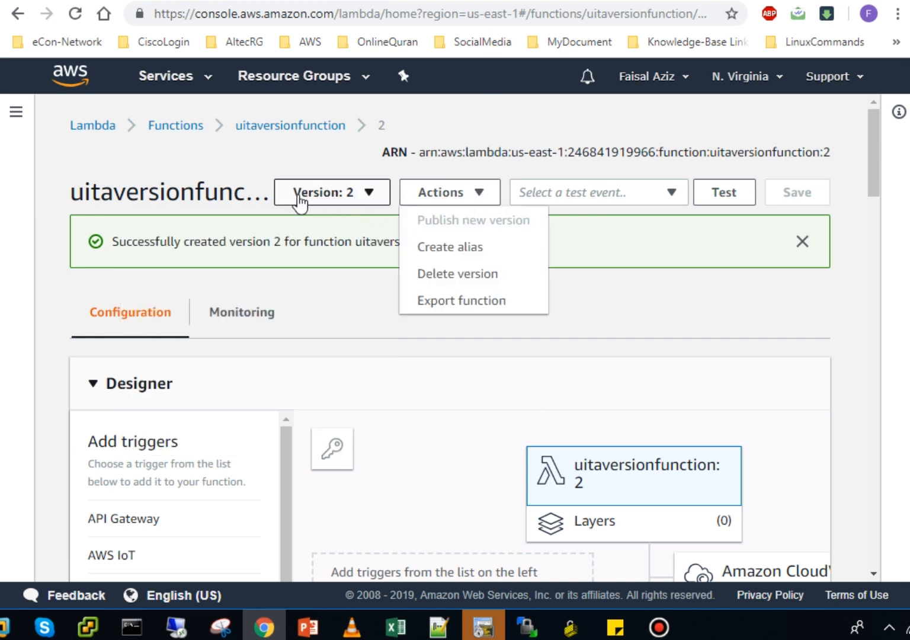
# - Switch to $LATEST, change the response body text in lambda_function.py to 'This is version 3!', and save the function
pyautogui.click(350, 191)
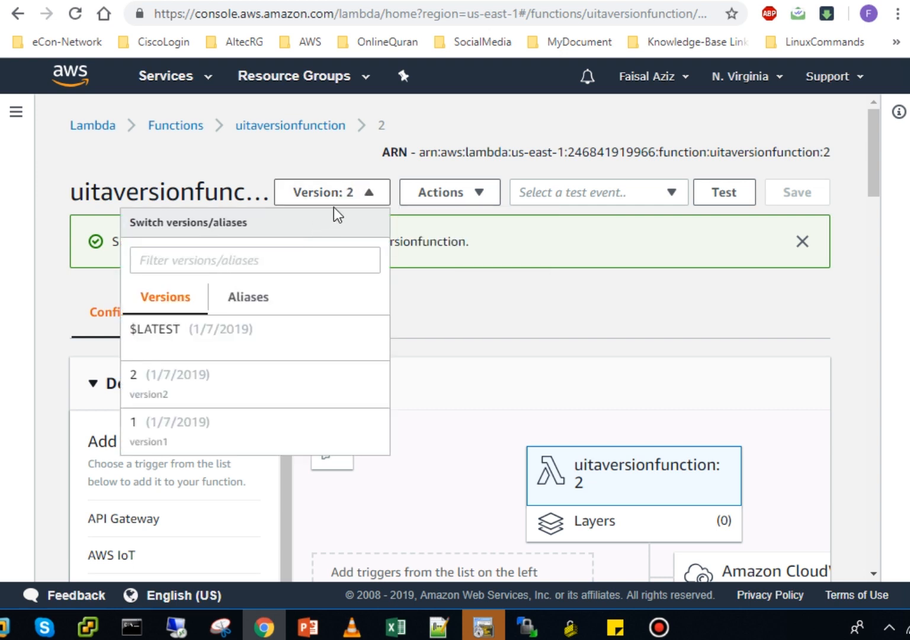
pyautogui.click(233, 331)
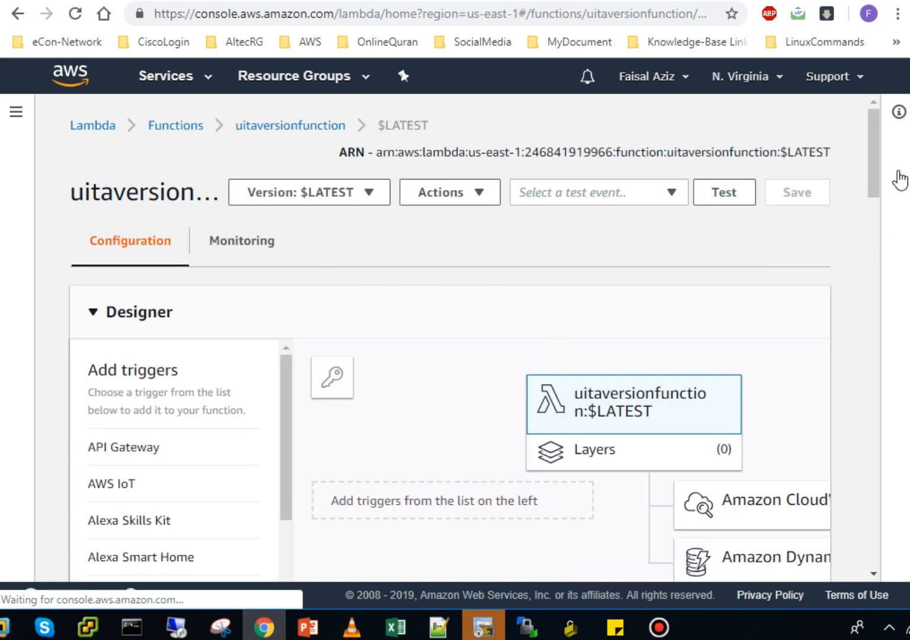
pyautogui.moveTo(874, 179); pyautogui.dragTo(869, 266)
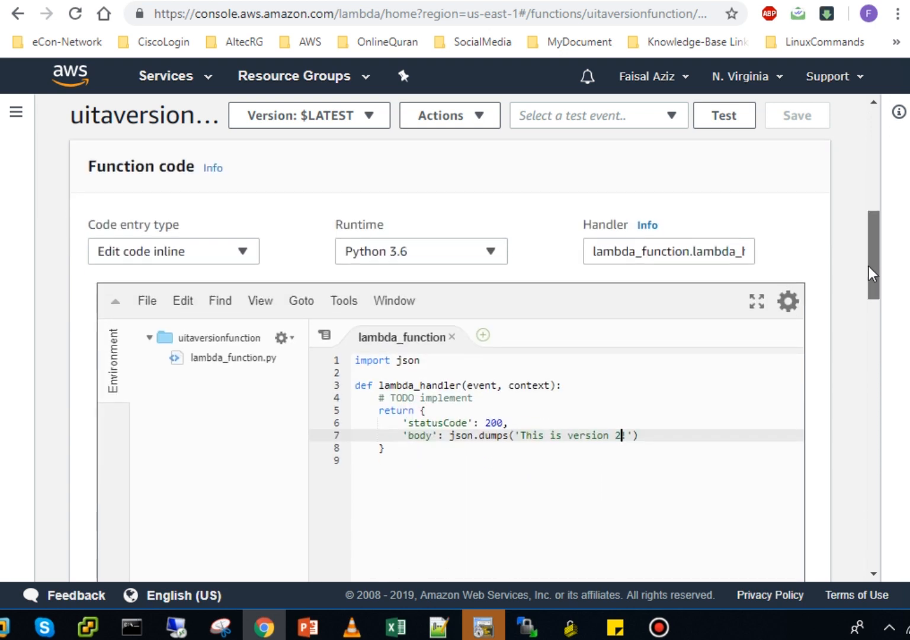
pyautogui.press('BackSpace')
pyautogui.write('3')
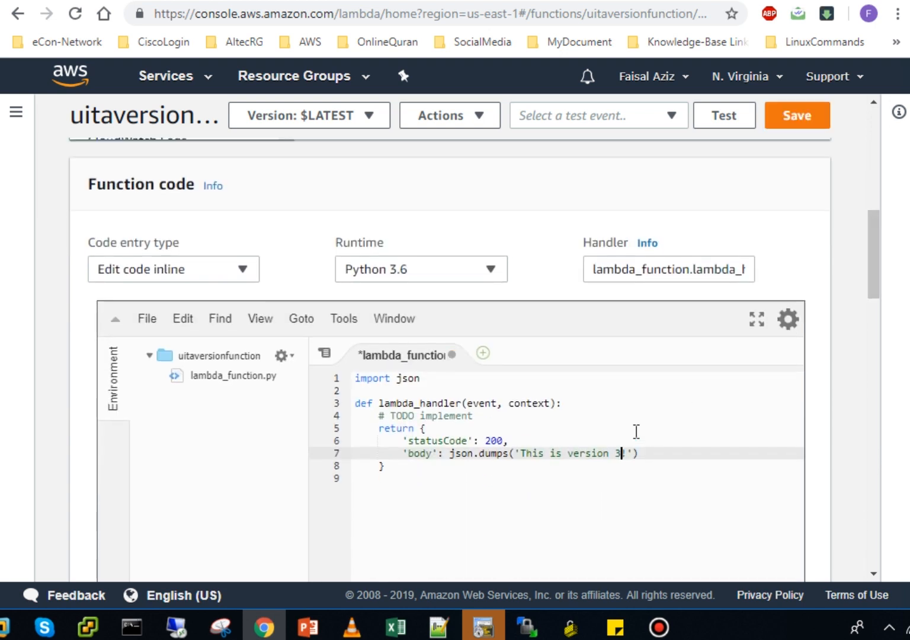
pyautogui.click(777, 132)
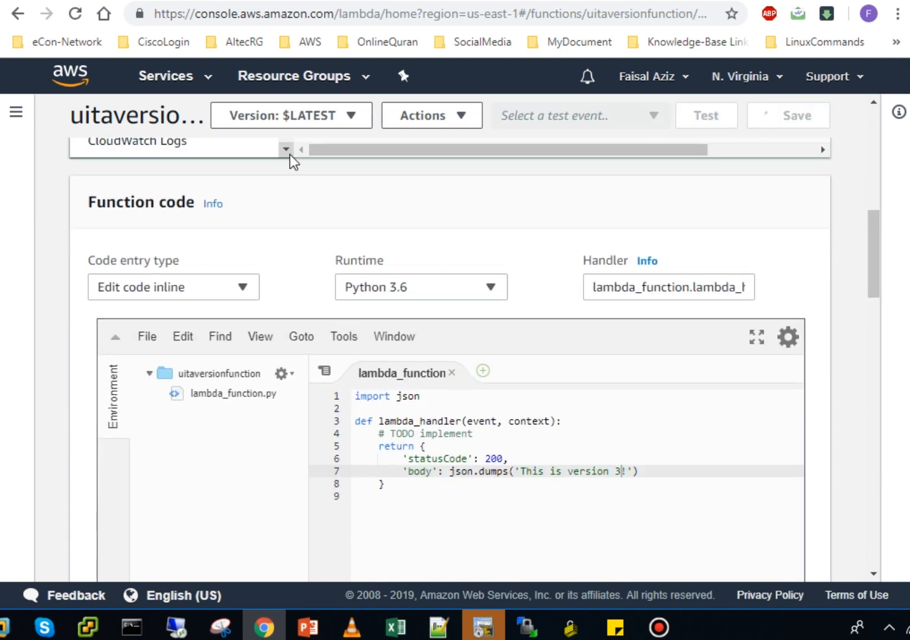
# - Publish another version of uitaversionfunction from $LATEST with the description 'version3'
pyautogui.click(347, 116)
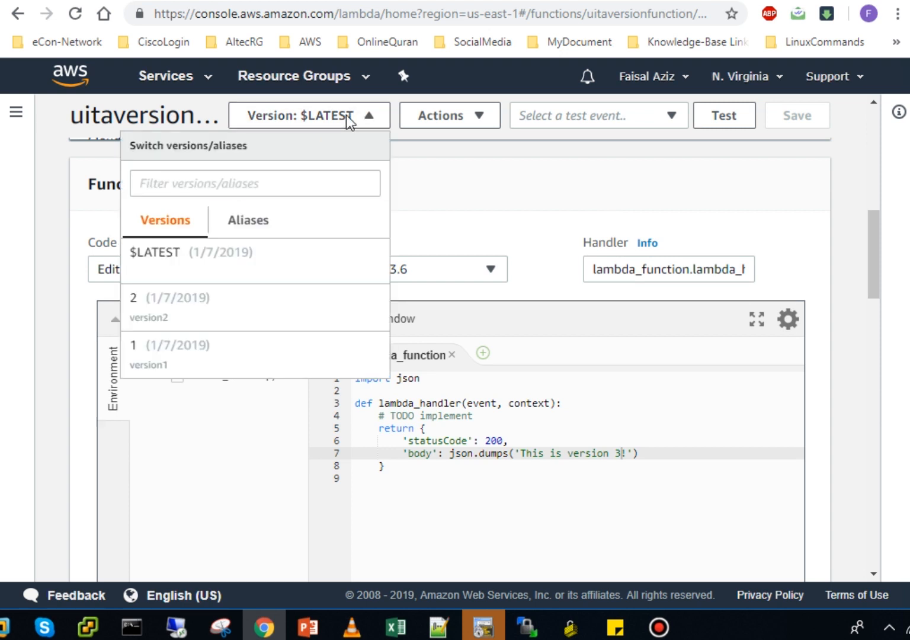
pyautogui.click(445, 116)
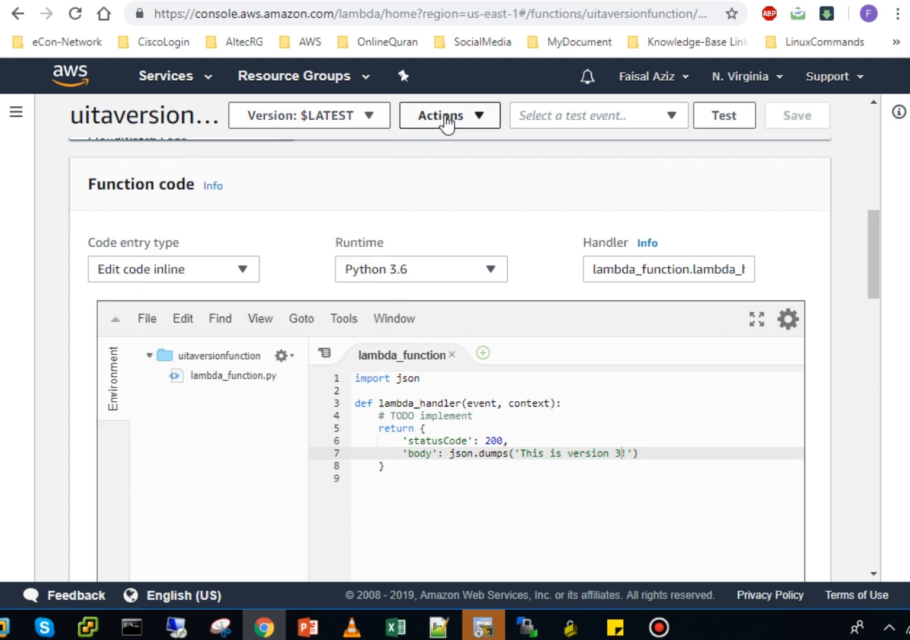
pyautogui.click(447, 118)
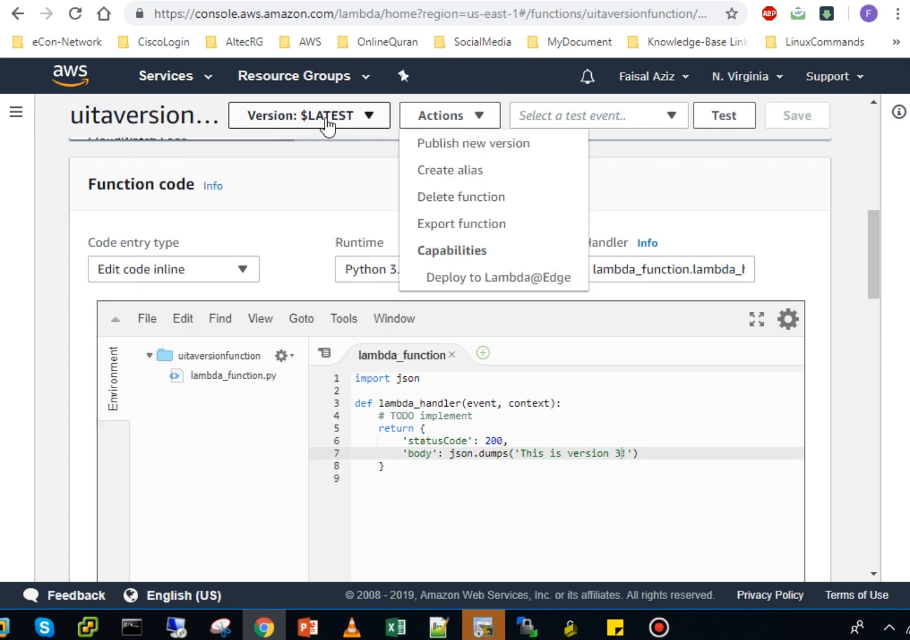
pyautogui.click(481, 144)
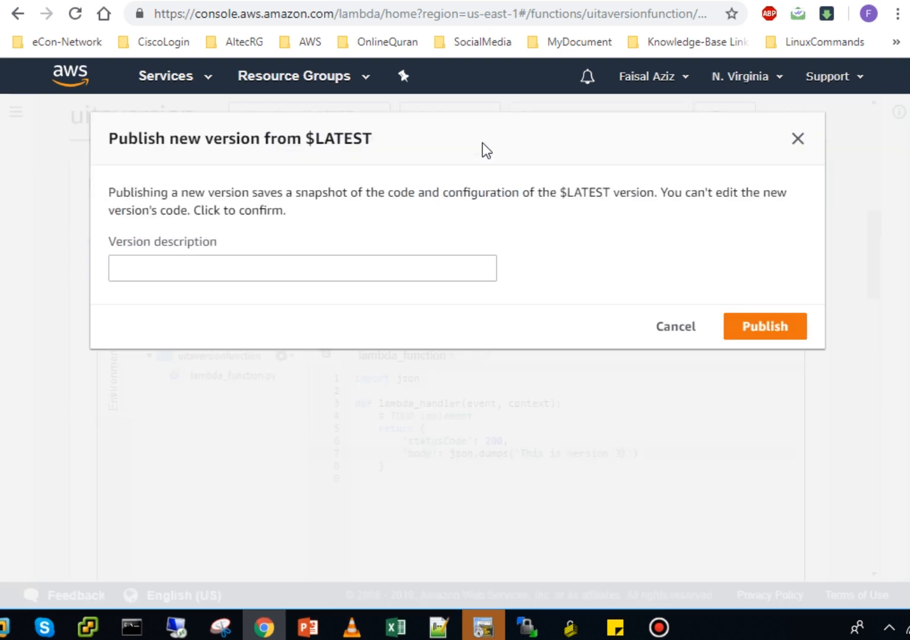
pyautogui.click(359, 272)
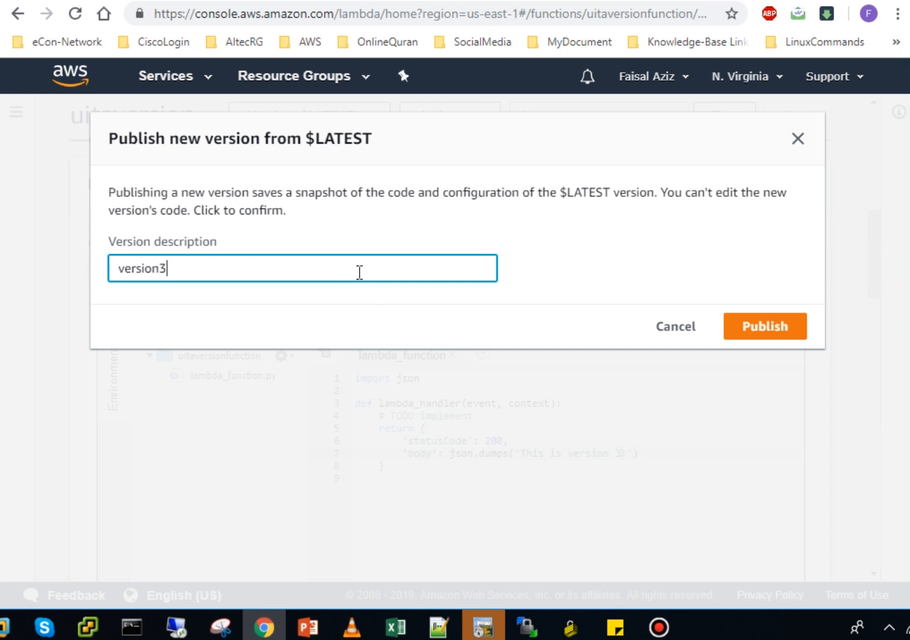
pyautogui.click(770, 333)
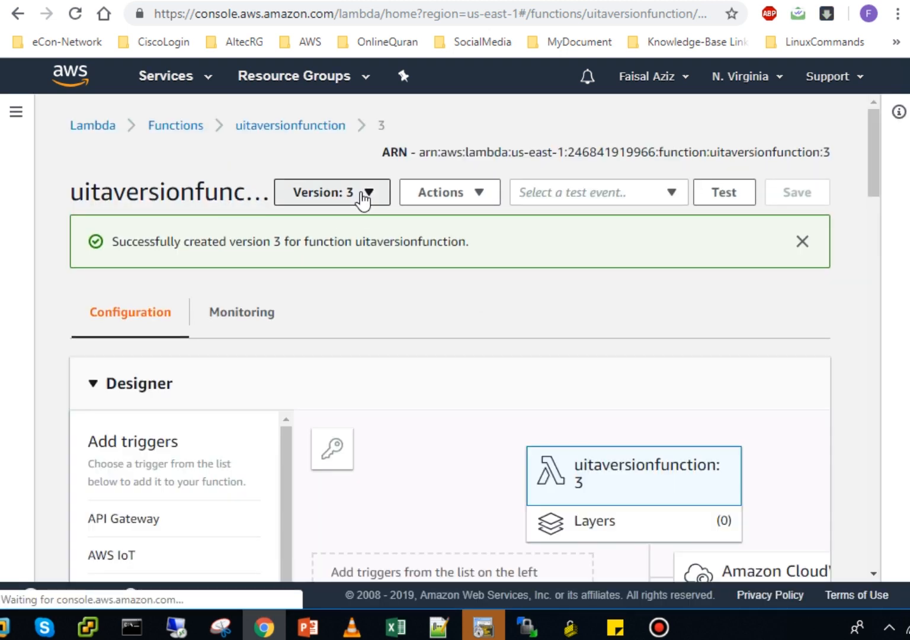
# - Switch to version 1 and create a test event named 'dsdfs' from the Hello World template
pyautogui.click(374, 192)
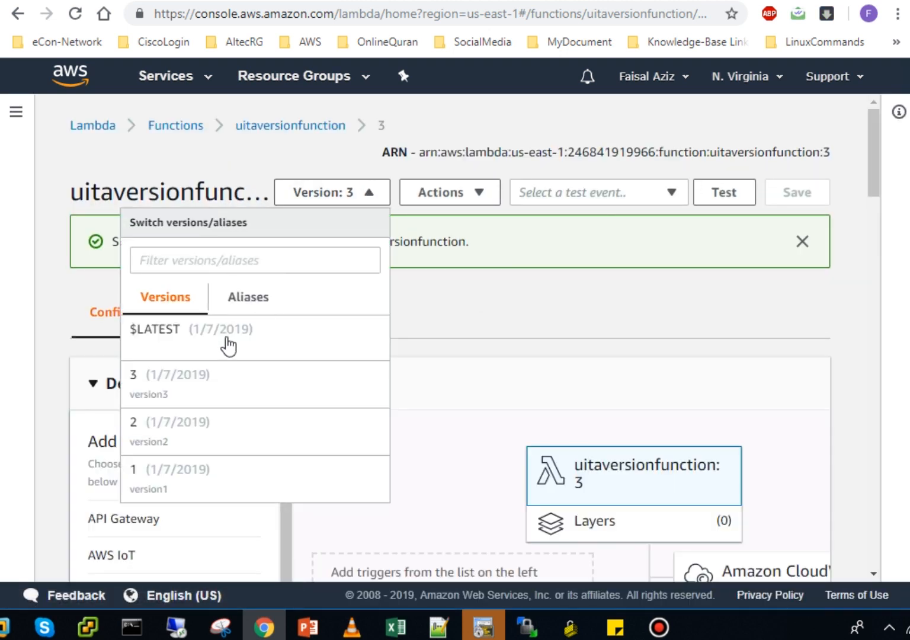
pyautogui.click(177, 481)
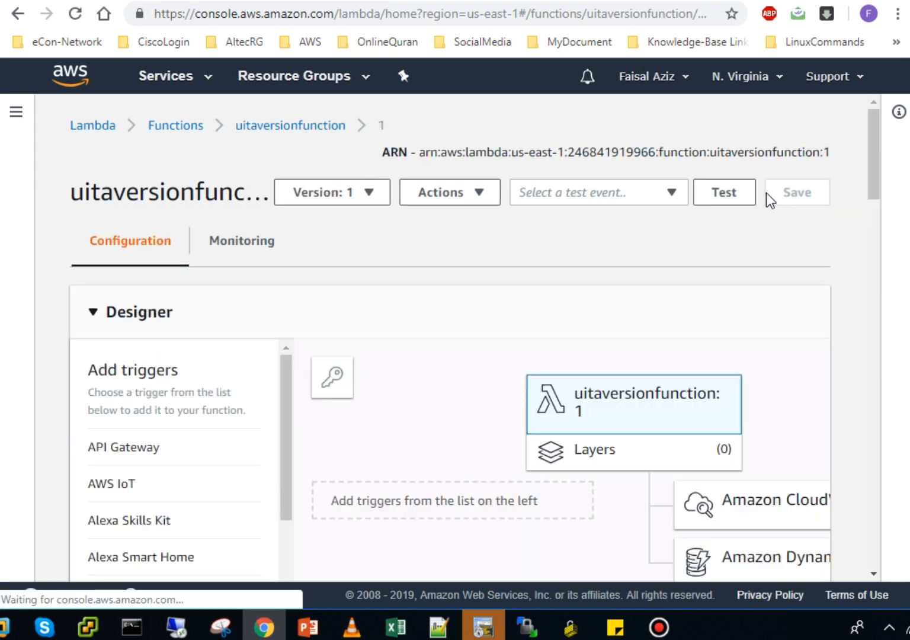
pyautogui.click(715, 203)
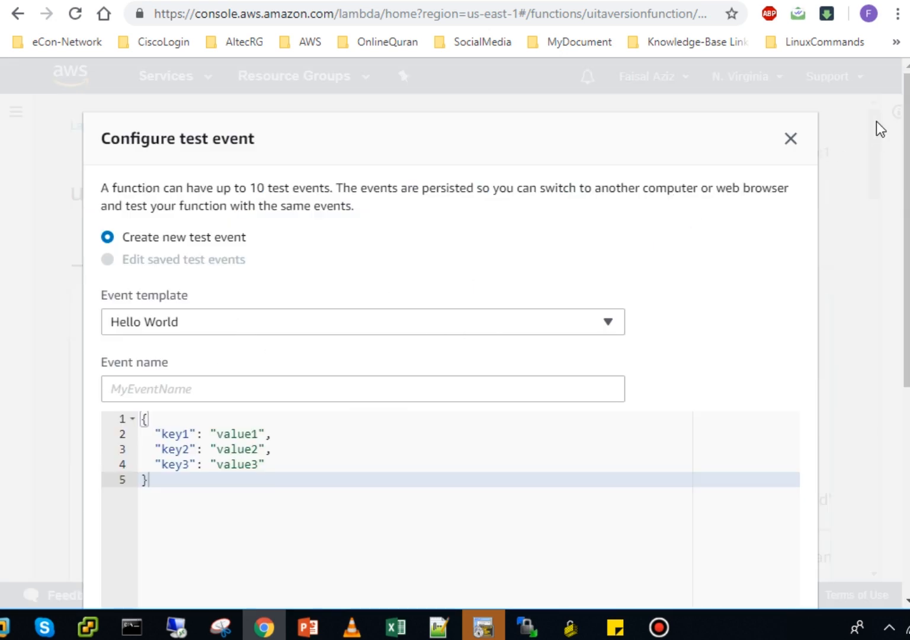
pyautogui.moveTo(907, 300); pyautogui.dragTo(884, 504)
pyautogui.moveTo(907, 447); pyautogui.dragTo(906, 247)
pyautogui.click(397, 388)
pyautogui.write('dsdfs')
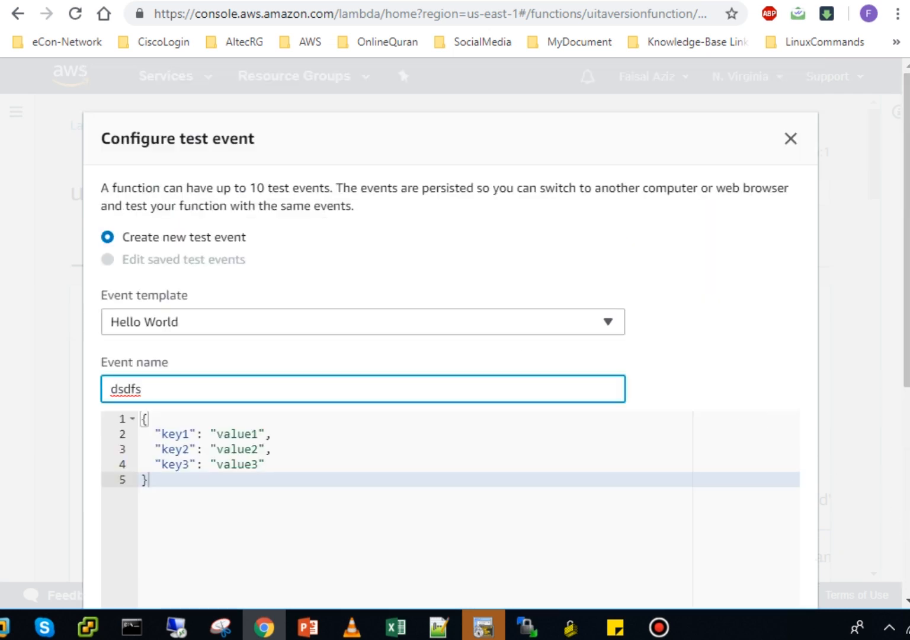
pyautogui.moveTo(907, 308); pyautogui.dragTo(908, 516)
pyautogui.click(790, 537)
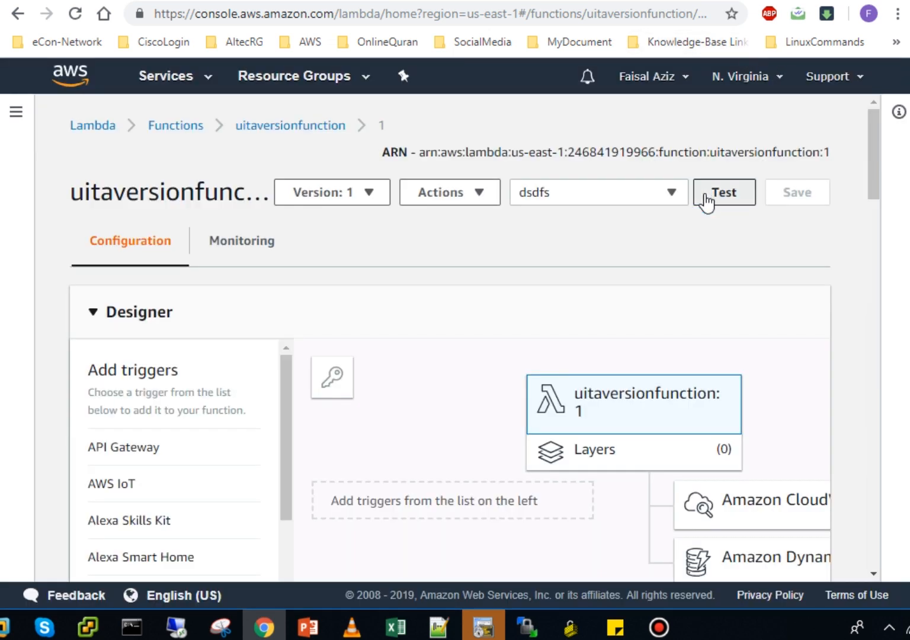
# - Test version 1 with the dsdfs event and examine the returned body in the execution details
pyautogui.click(706, 193)
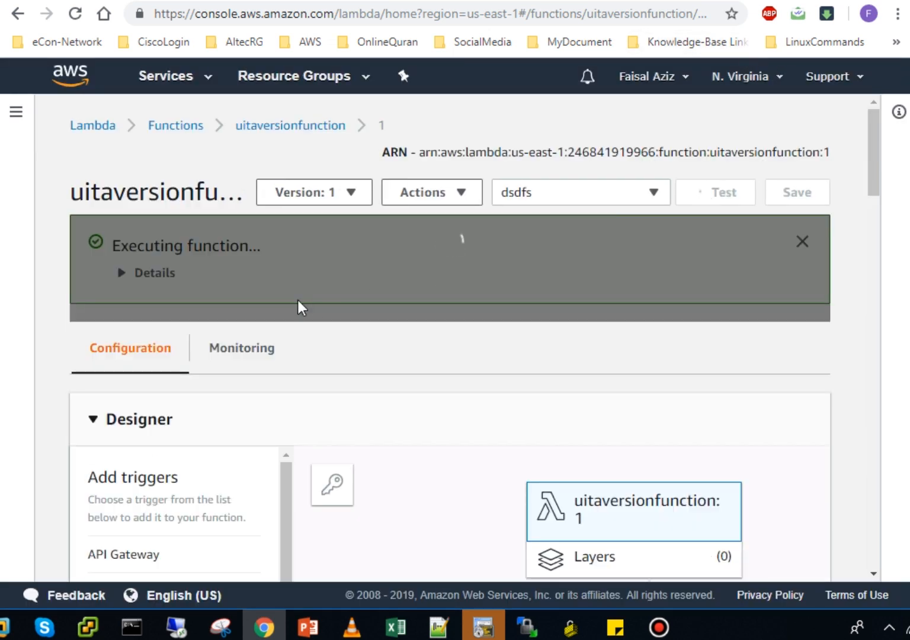
pyautogui.click(123, 274)
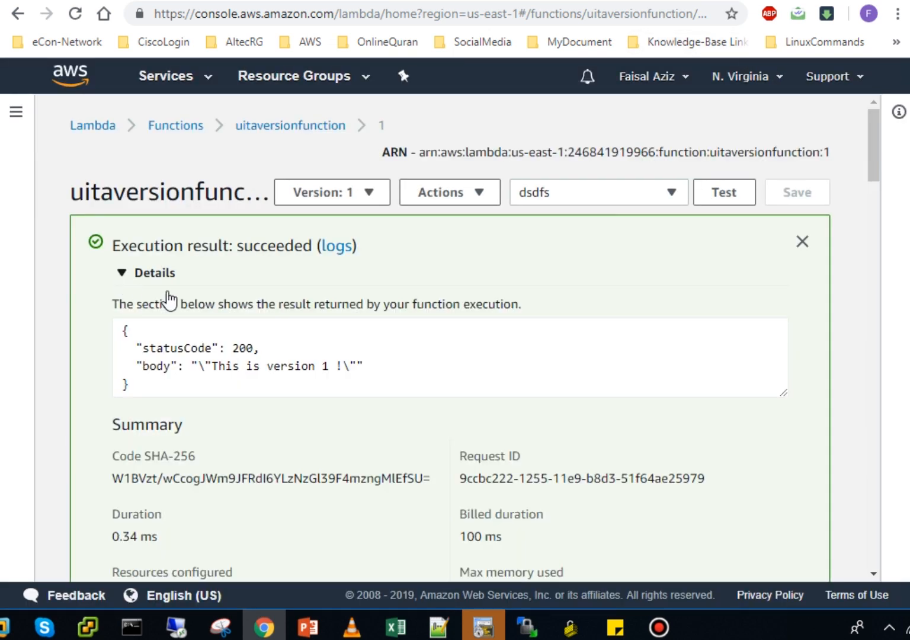
pyautogui.moveTo(333, 371); pyautogui.dragTo(216, 371)
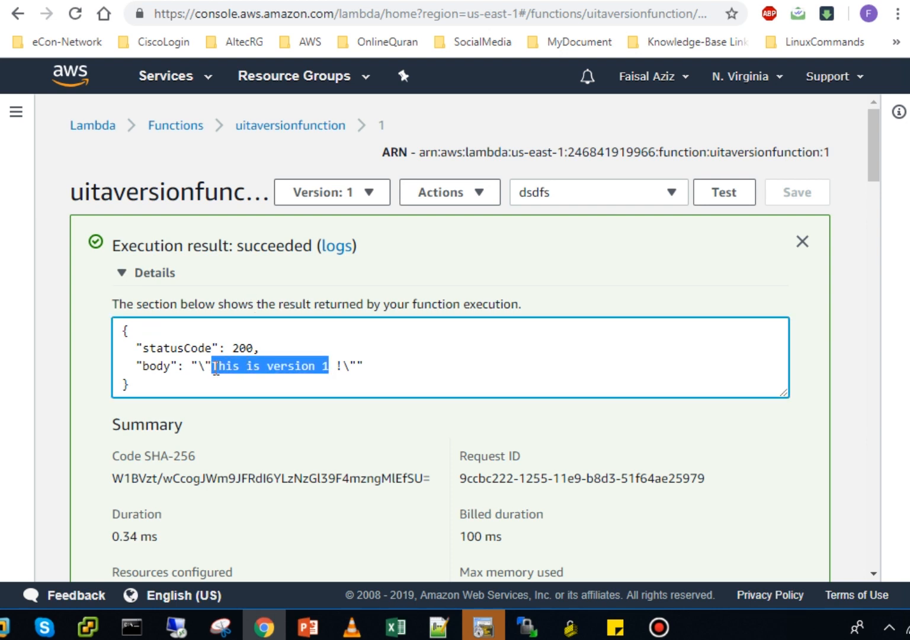
pyautogui.click(341, 364)
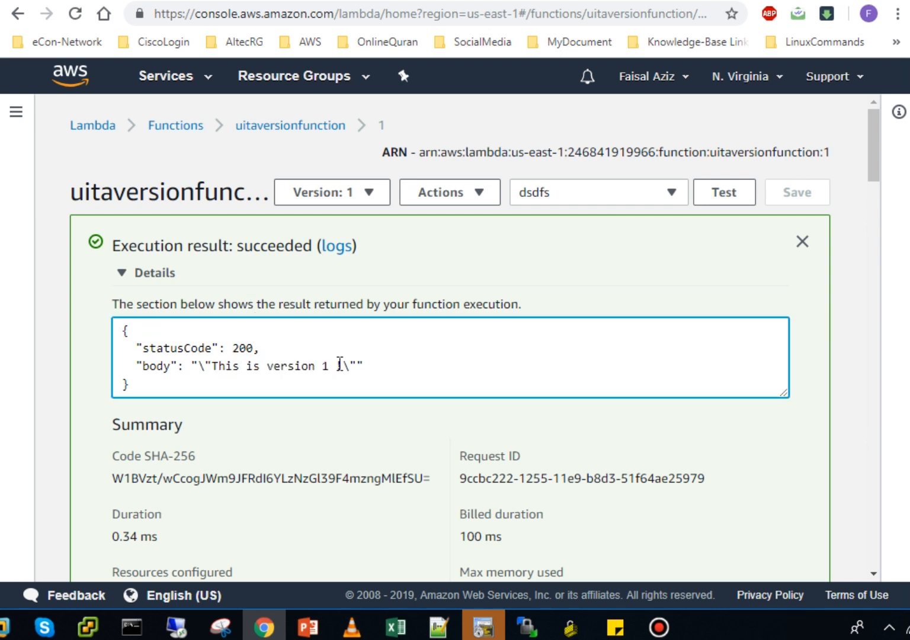
# - Switch to version 2, test it with the dsdfs event, and examine the returned body text
pyautogui.click(374, 204)
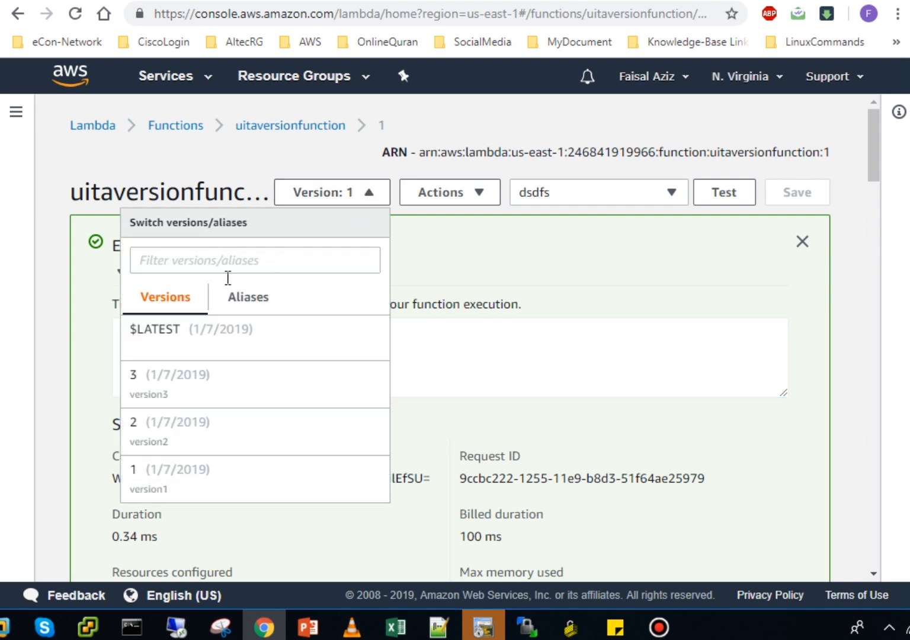
pyautogui.click(186, 424)
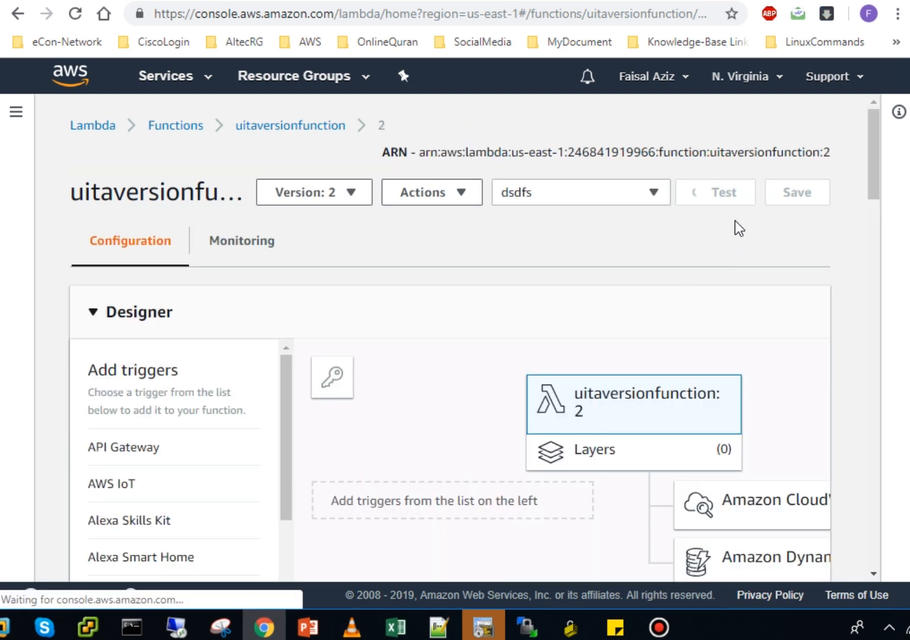
pyautogui.click(726, 200)
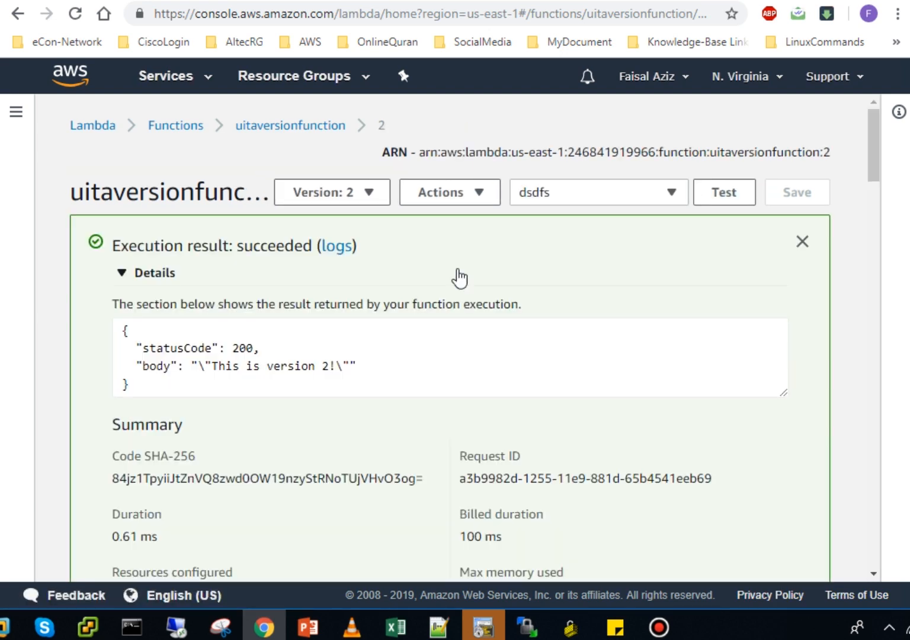
pyautogui.moveTo(330, 368); pyautogui.dragTo(218, 368)
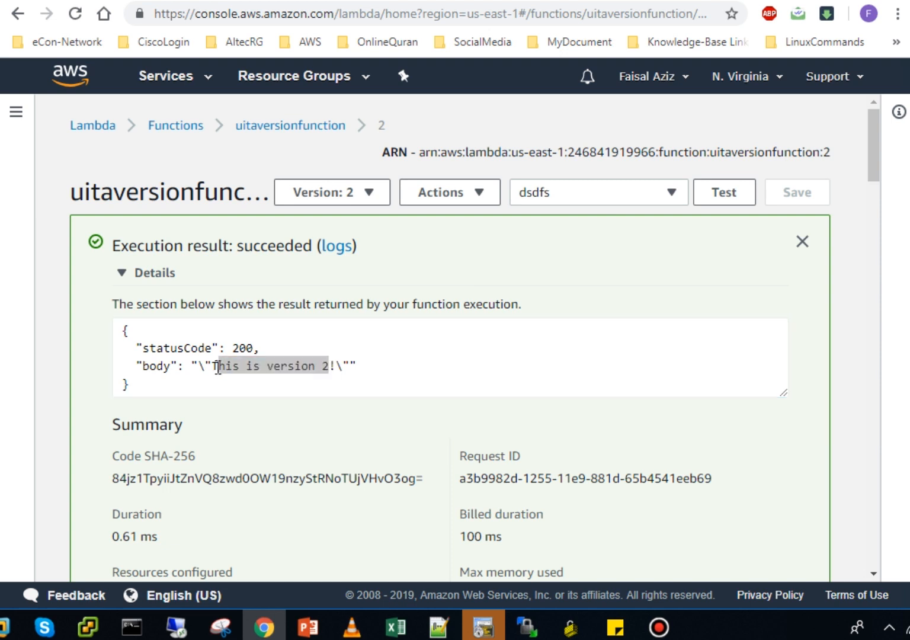
pyautogui.click(393, 395)
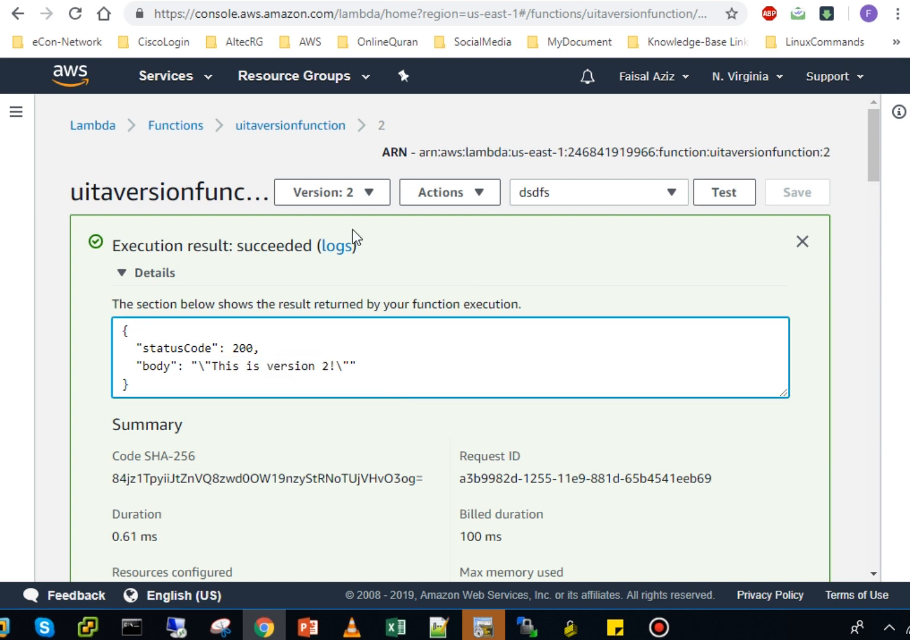
# - Switch to version 3 and test it with the dsdfs event
pyautogui.click(369, 194)
pyautogui.click(198, 405)
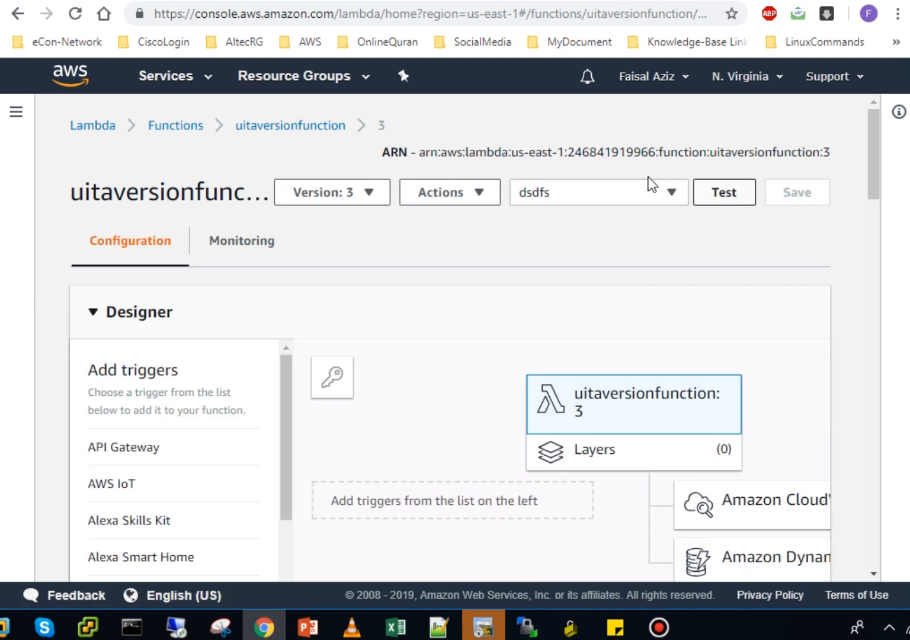
pyautogui.click(721, 193)
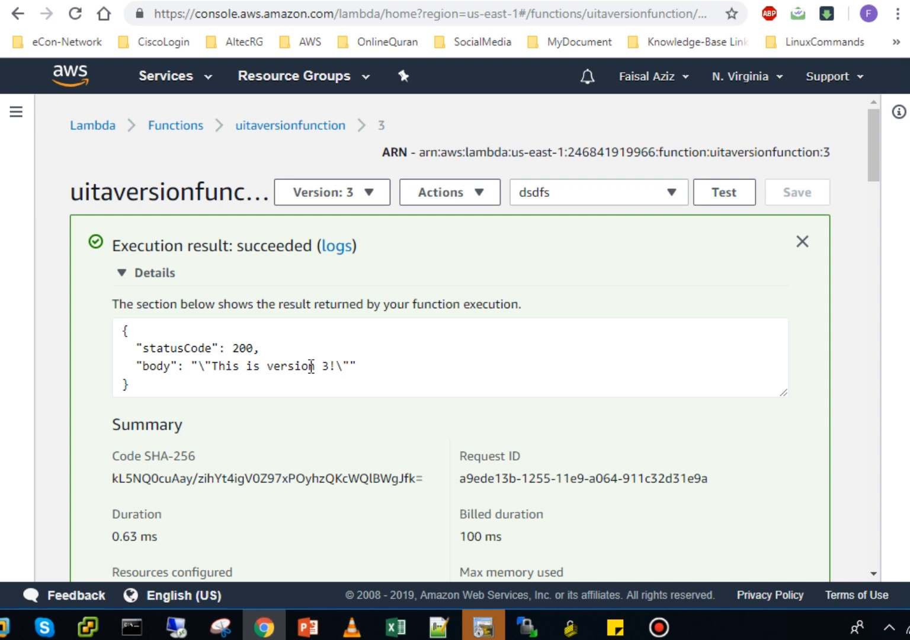
# - Examine the body returned by version 3, and switch to $LATEST and test it with the dsdfs event
pyautogui.moveTo(321, 365); pyautogui.dragTo(232, 366)
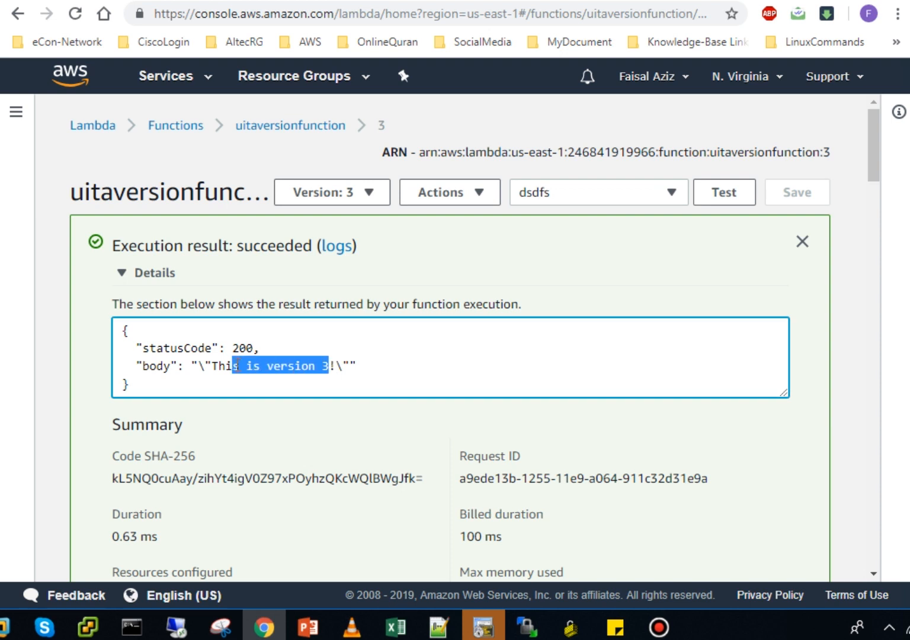
pyautogui.click(346, 192)
pyautogui.click(196, 349)
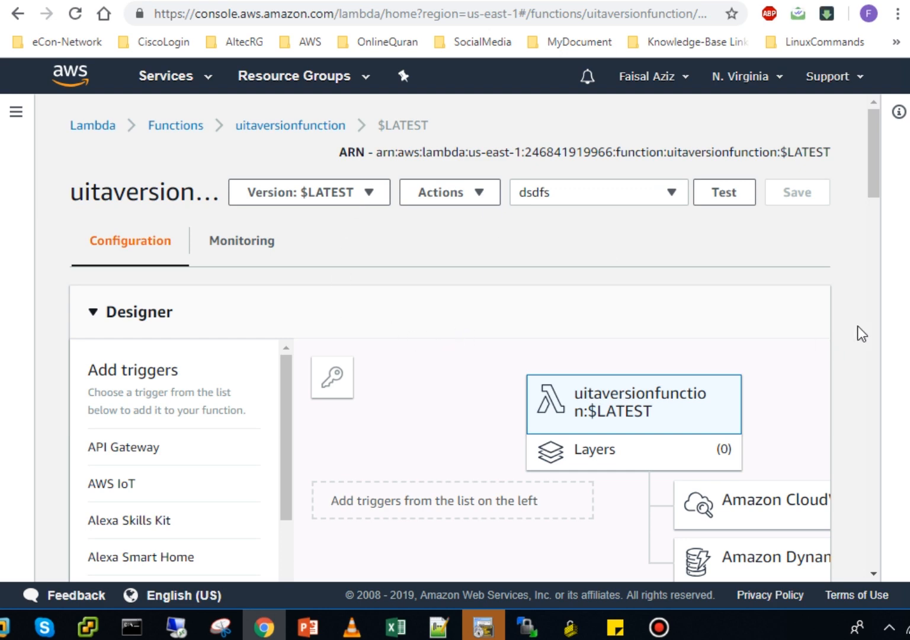
pyautogui.scroll(-13, 874, 326)
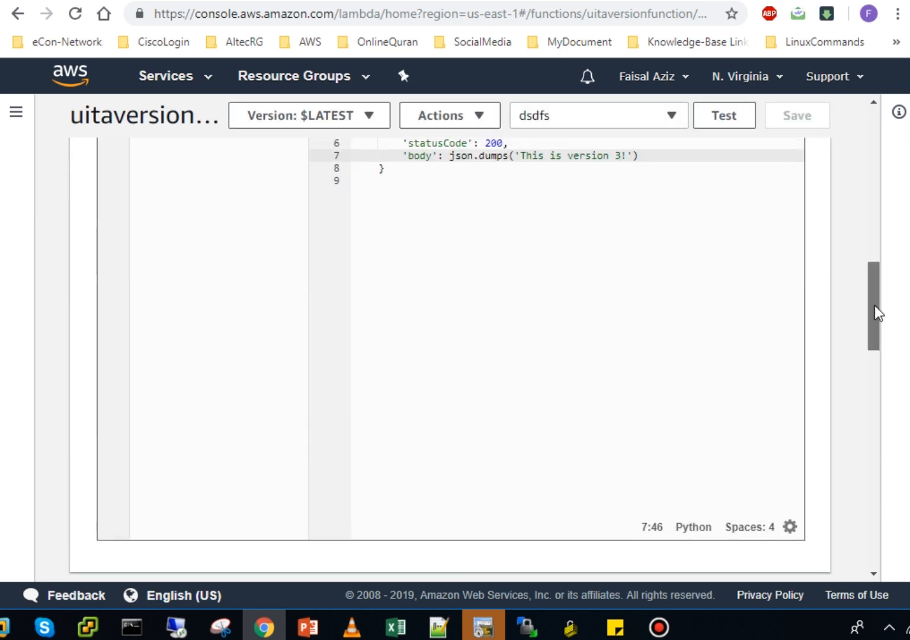
pyautogui.scroll(2, 874, 314)
pyautogui.click(726, 115)
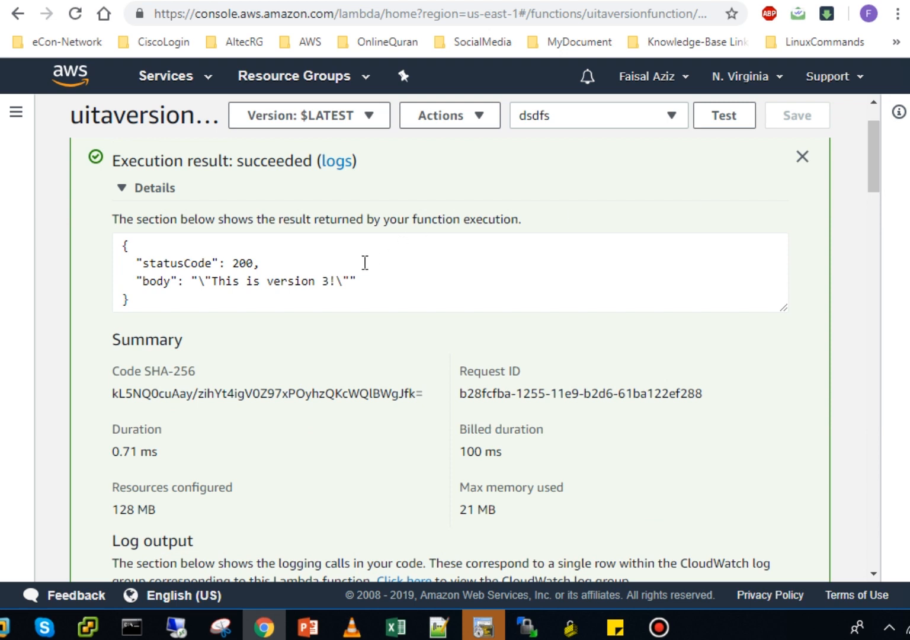
# - Examine the body returned by the $LATEST test and the version qualifier at the end of the function's ARN
pyautogui.moveTo(332, 279); pyautogui.dragTo(246, 301)
pyautogui.click(228, 289)
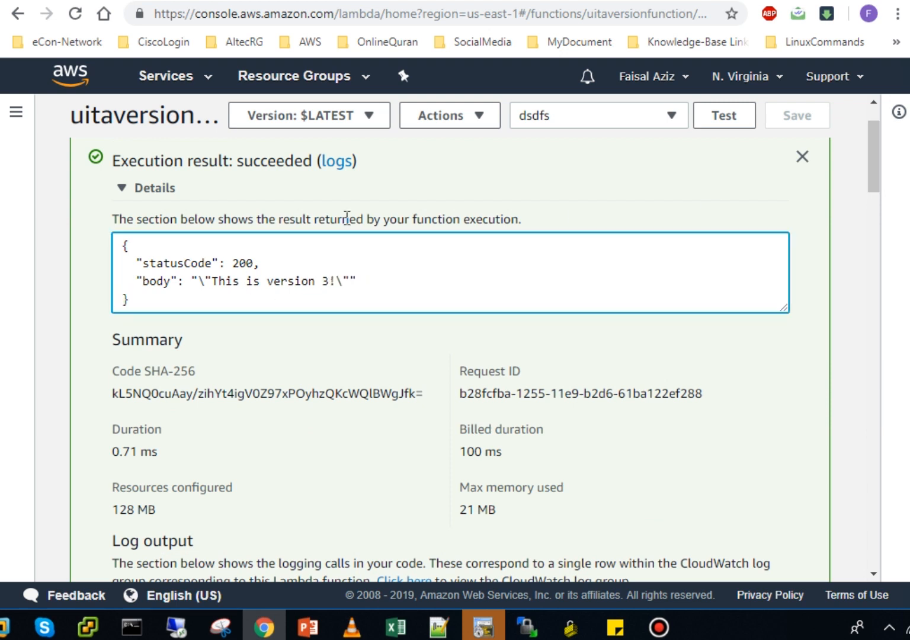
pyautogui.moveTo(876, 165); pyautogui.dragTo(881, 140)
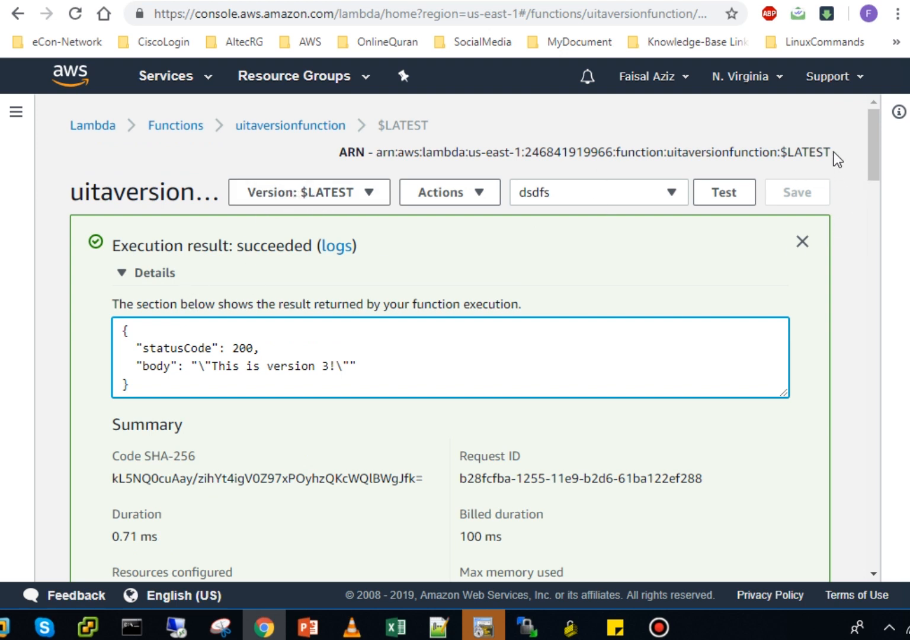
pyautogui.moveTo(834, 152)
pyautogui.mouseDown()
pyautogui.moveTo(780, 153)
pyautogui.moveTo(820, 151)
pyautogui.mouseUp()
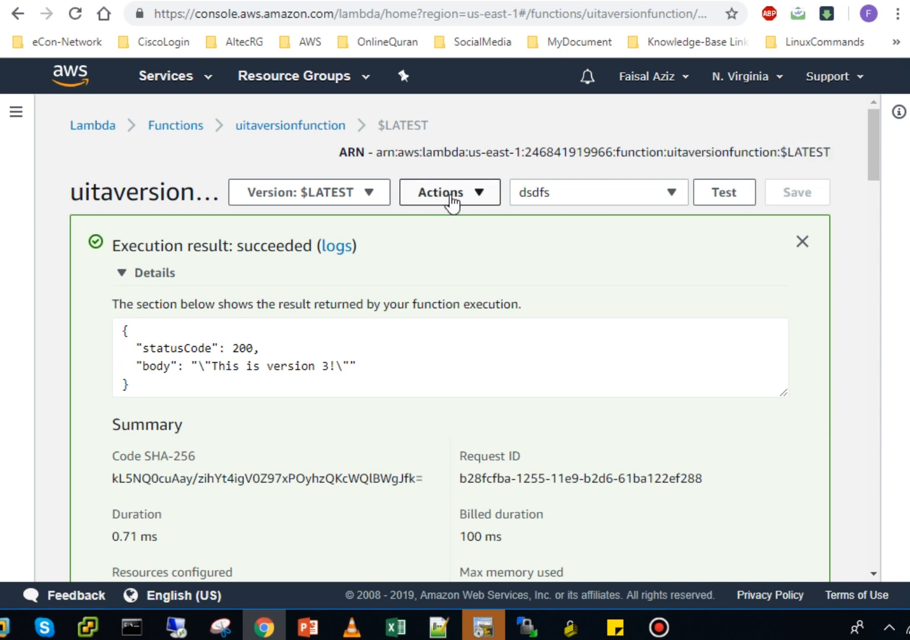
# - Check the function's existing aliases and start a new alias named 'Producntion'
pyautogui.click(358, 193)
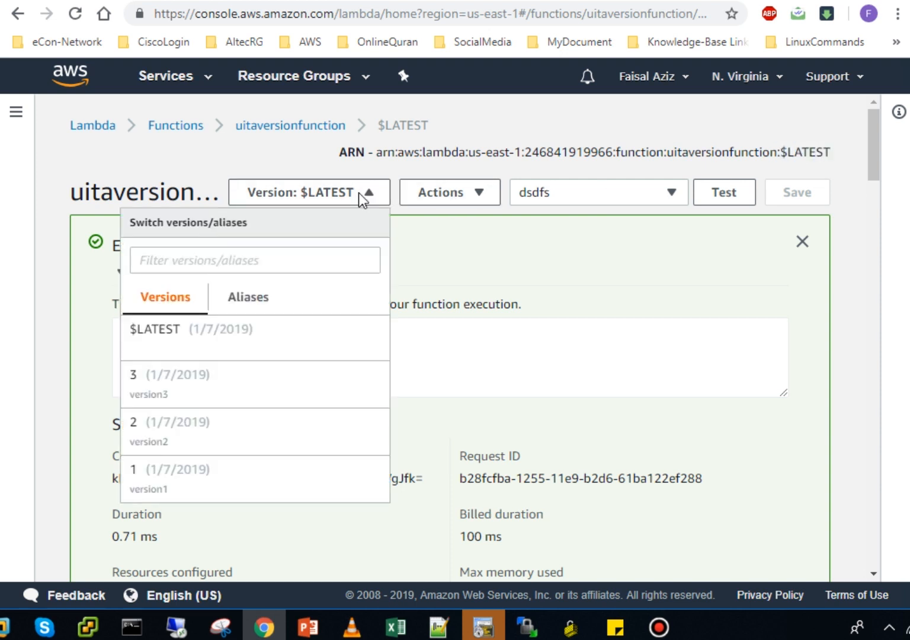
pyautogui.click(247, 299)
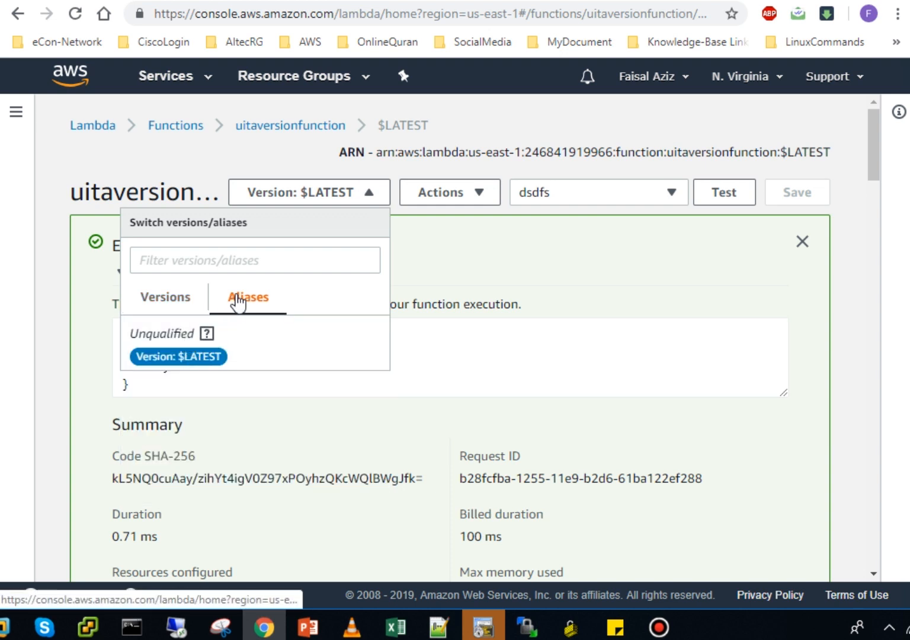
pyautogui.click(443, 204)
pyautogui.click(437, 200)
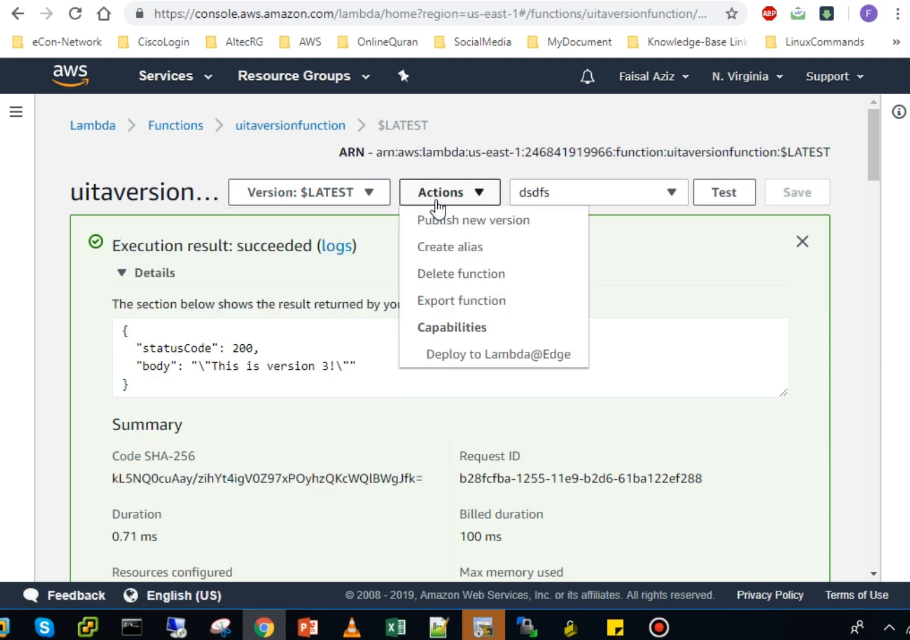
pyautogui.click(453, 256)
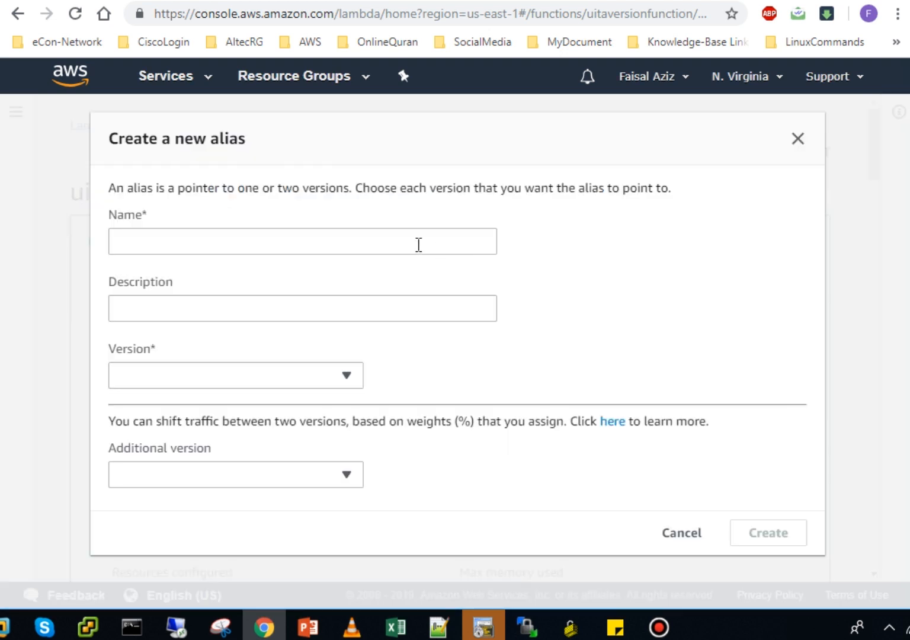
pyautogui.click(418, 244)
pyautogui.write('Produ')
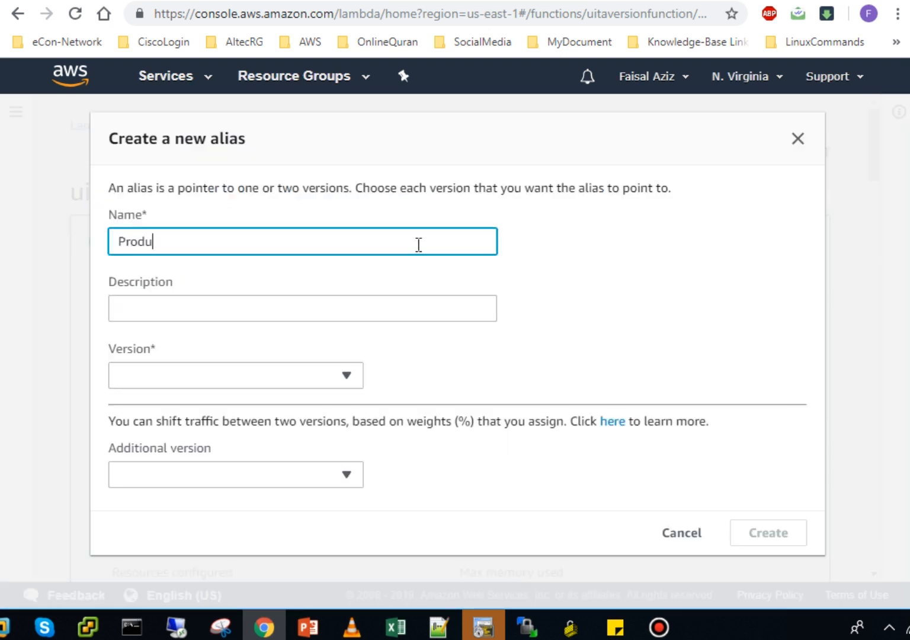
pyautogui.write('cntios')
pyautogui.press('BackSpace')
pyautogui.press('BackSpace')
# - Describe the new alias as 'prod', point it to version 1 and create it
pyautogui.click(210, 304)
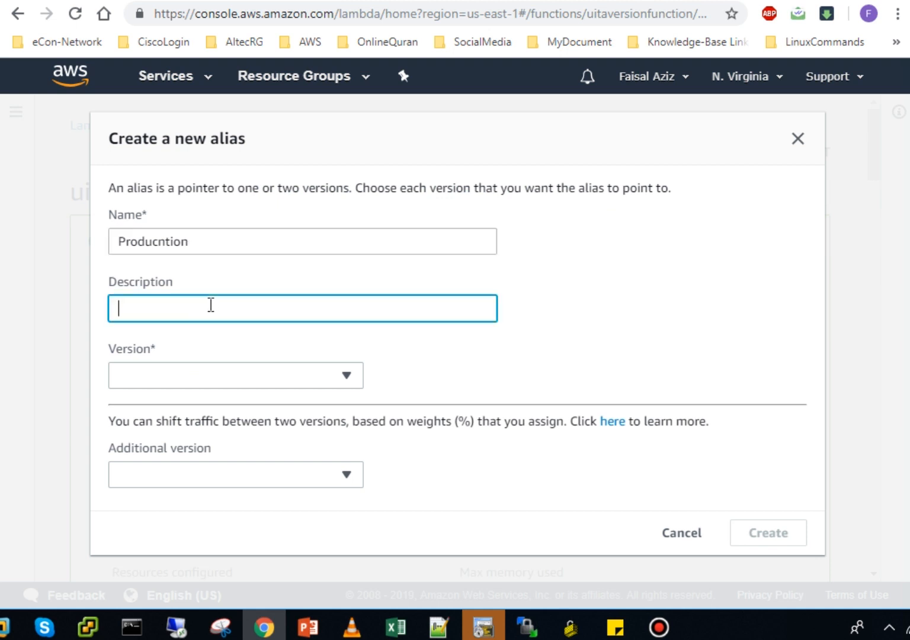
pyautogui.write('prod')
pyautogui.click(331, 374)
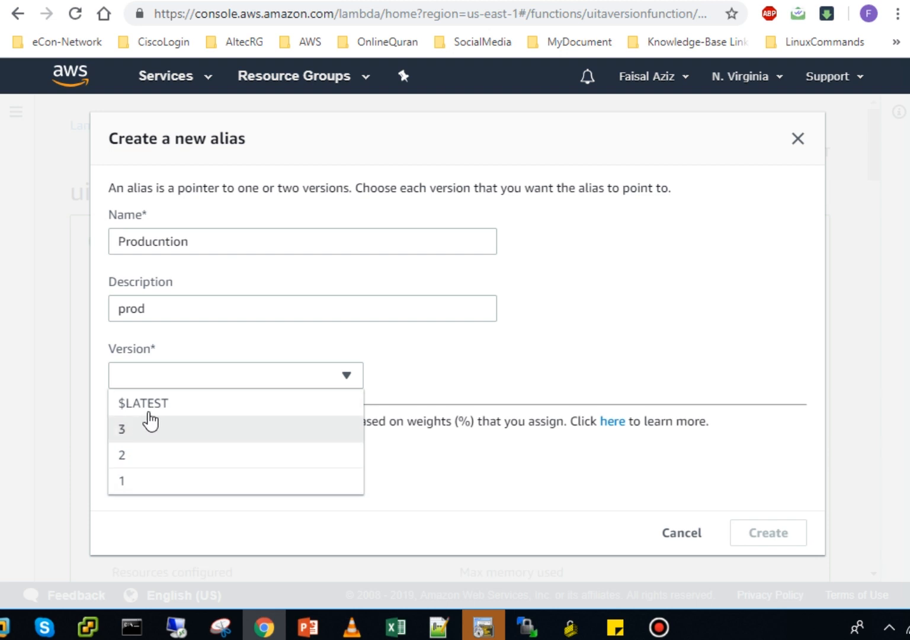
pyautogui.click(148, 477)
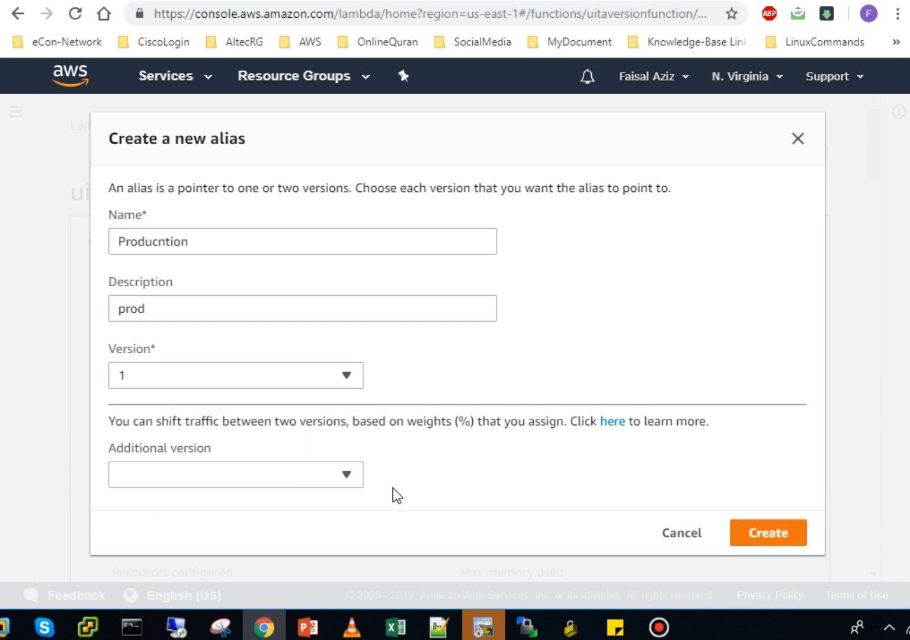
pyautogui.click(779, 534)
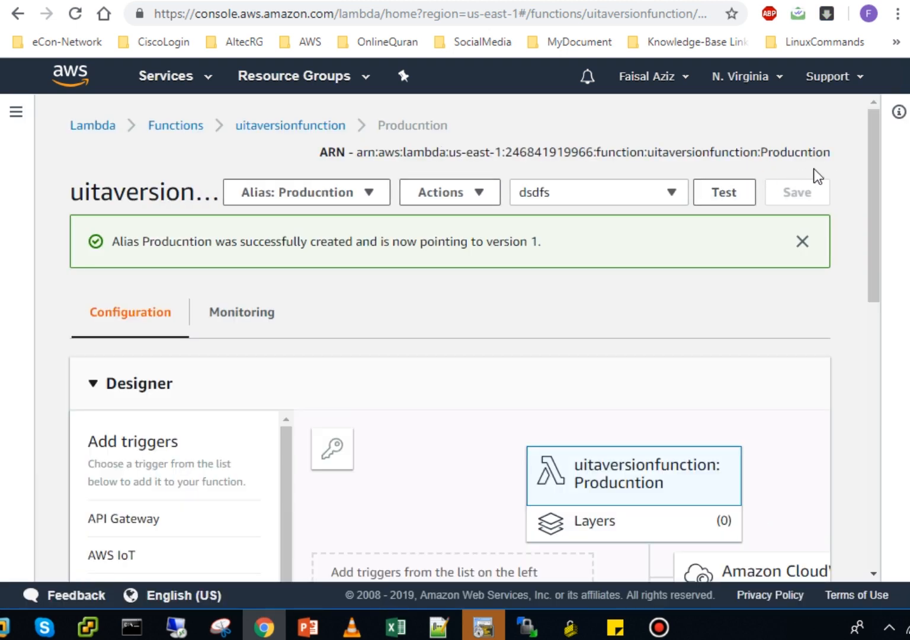
# - Examine the Producntion alias's ARN, especially the alias name at its end, and the function's designer
pyautogui.moveTo(830, 152)
pyautogui.mouseDown()
pyautogui.moveTo(750, 149)
pyautogui.moveTo(830, 152)
pyautogui.mouseUp()
pyautogui.moveTo(357, 152); pyautogui.dragTo(830, 169)
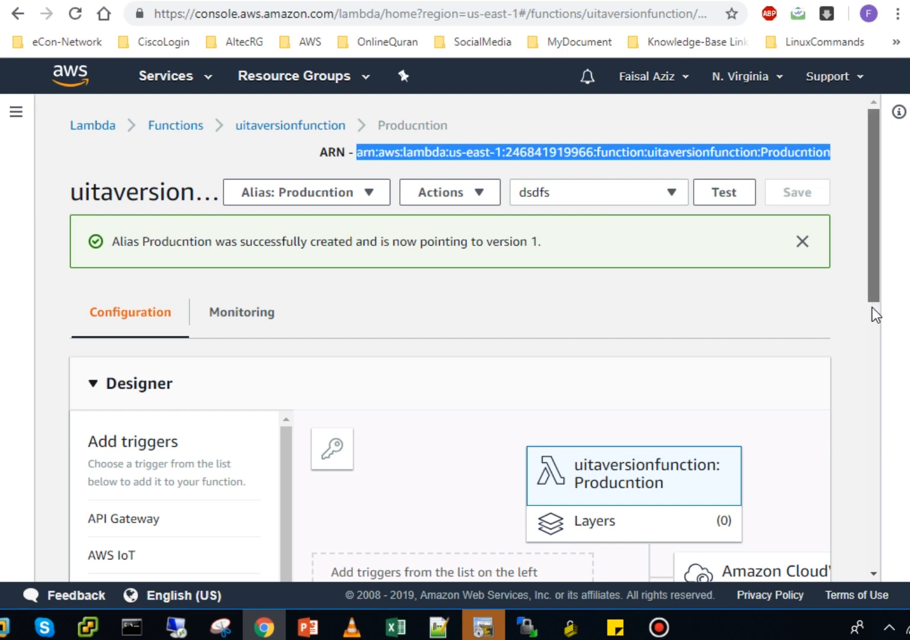
pyautogui.moveTo(872, 308); pyautogui.dragTo(873, 386)
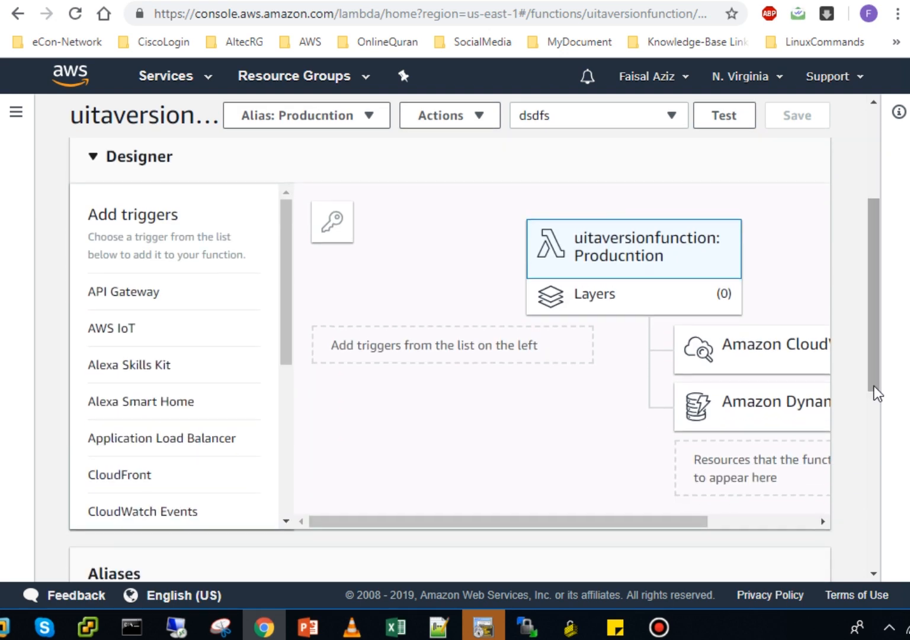
pyautogui.click(872, 419)
pyautogui.click(870, 263)
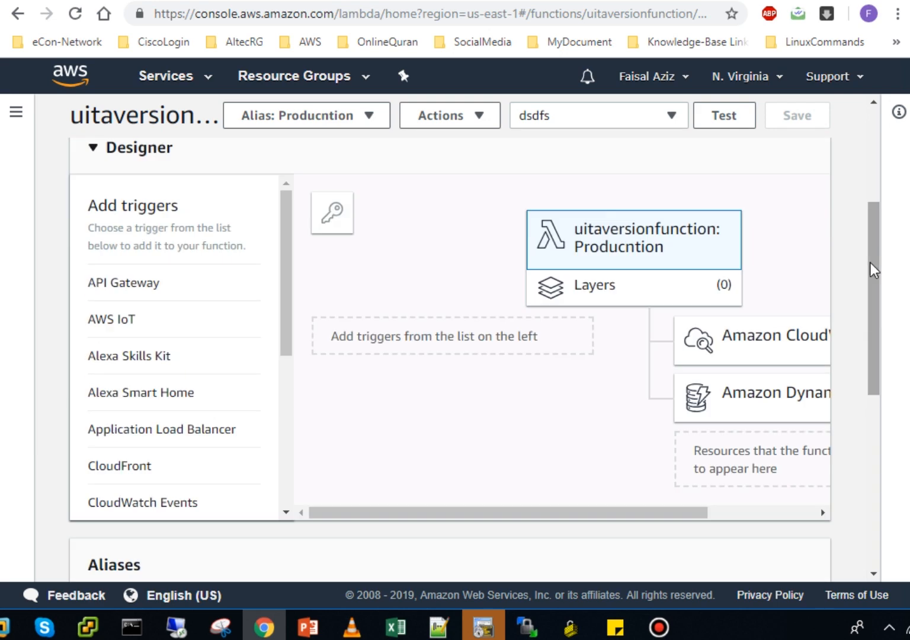
pyautogui.click(880, 161)
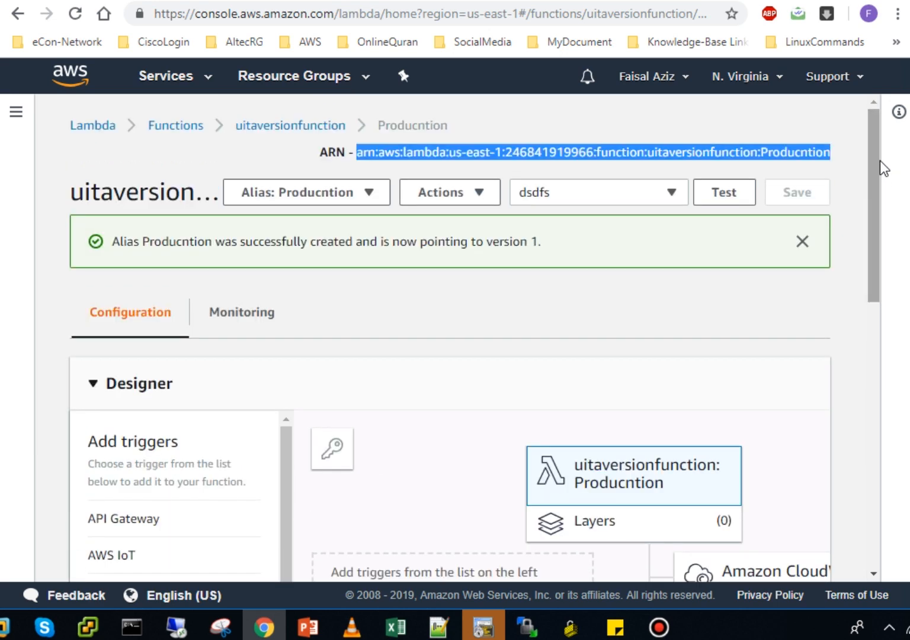
pyautogui.click(843, 157)
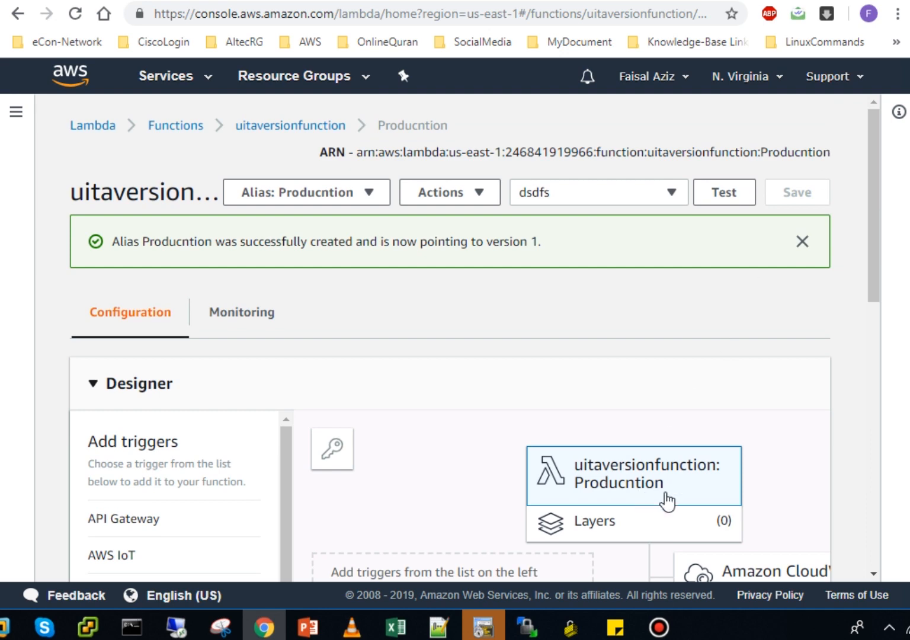
pyautogui.moveTo(878, 282); pyautogui.dragTo(874, 373)
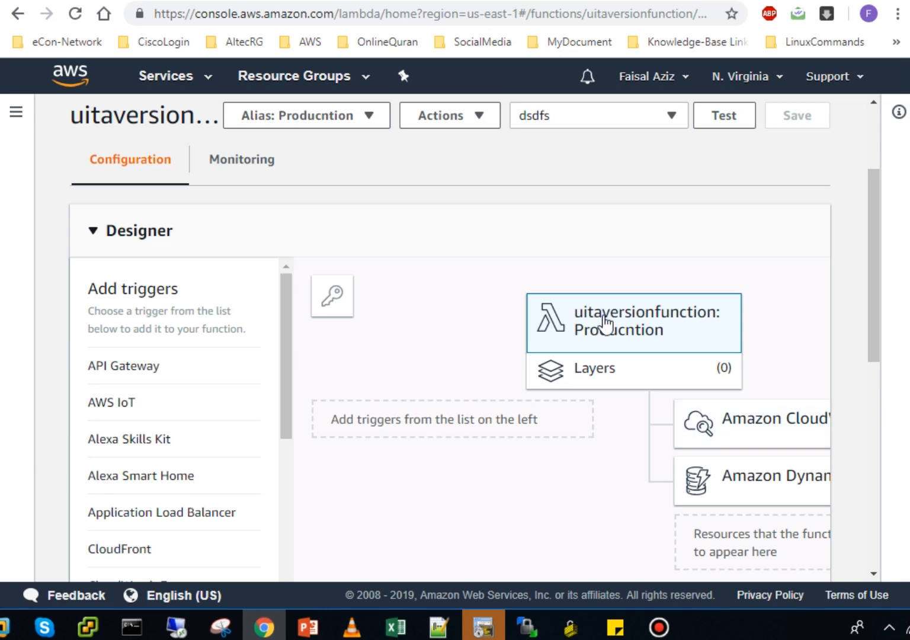
pyautogui.moveTo(869, 309); pyautogui.dragTo(876, 191)
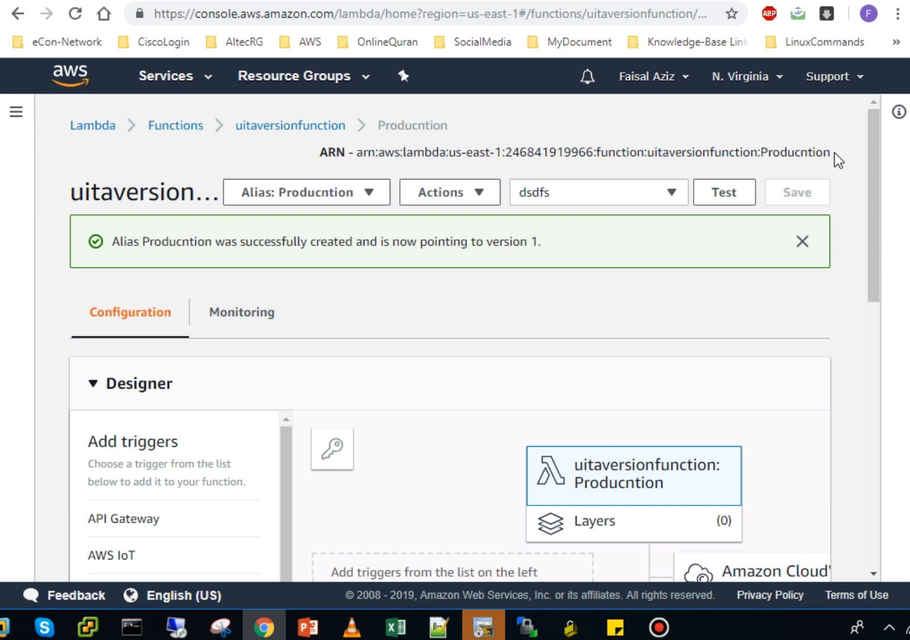
pyautogui.moveTo(833, 152); pyautogui.dragTo(361, 153)
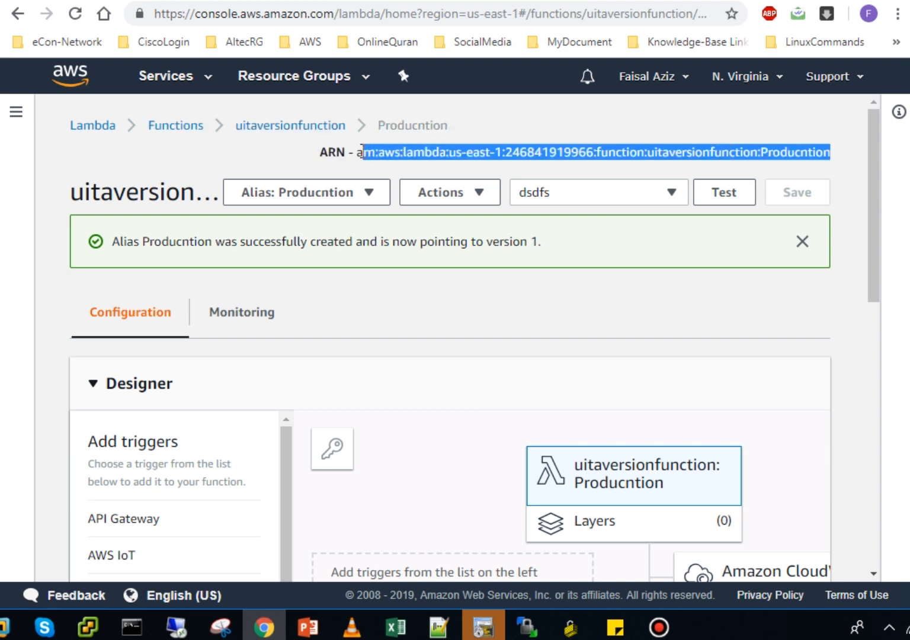
pyautogui.click(857, 165)
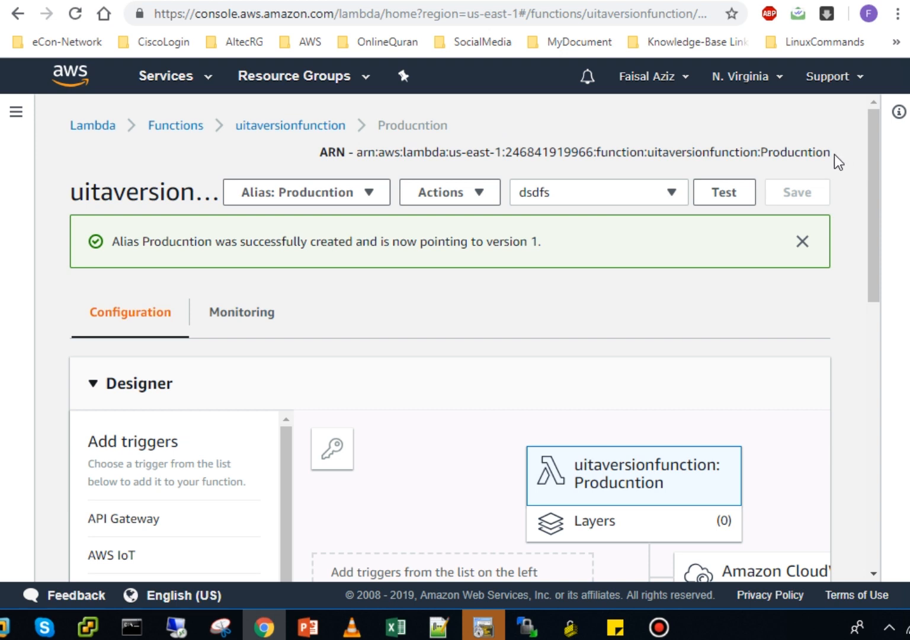
pyautogui.moveTo(835, 155); pyautogui.dragTo(400, 153)
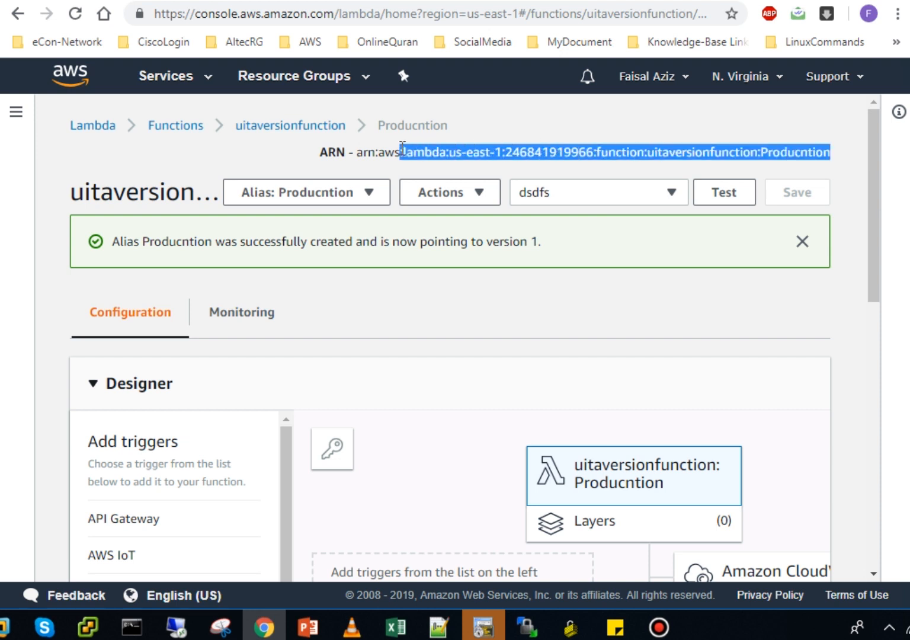
pyautogui.click(857, 214)
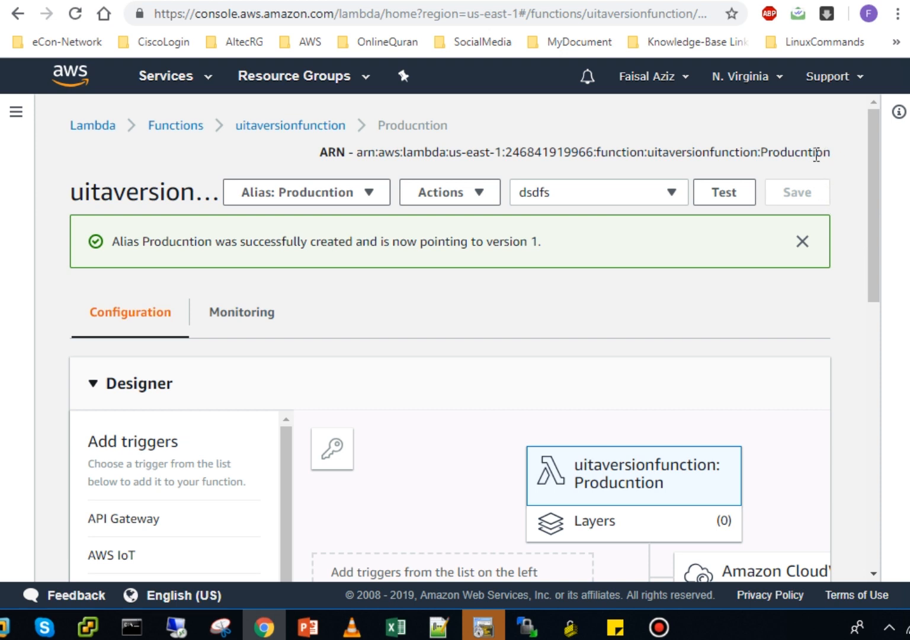
pyautogui.moveTo(832, 153); pyautogui.dragTo(763, 152)
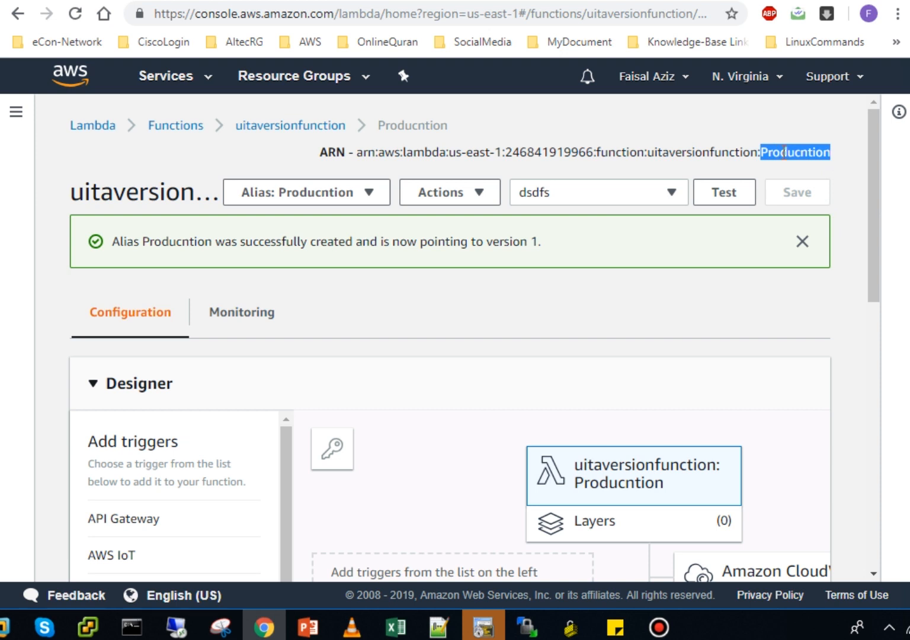
pyautogui.click(779, 148)
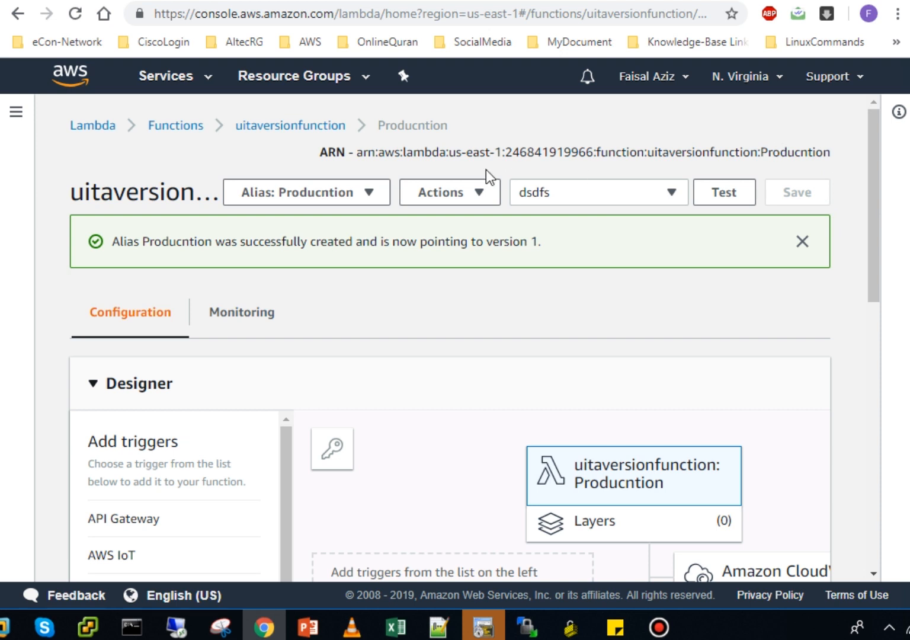
# - Open version 1 through the Producntion entry in the alias list and look through its configuration page
pyautogui.click(451, 194)
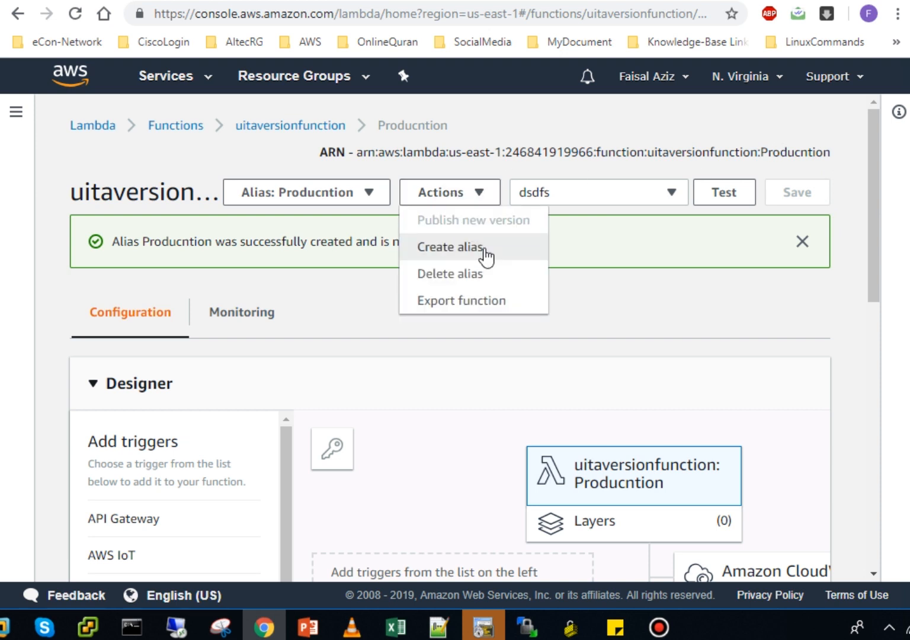
pyautogui.click(346, 201)
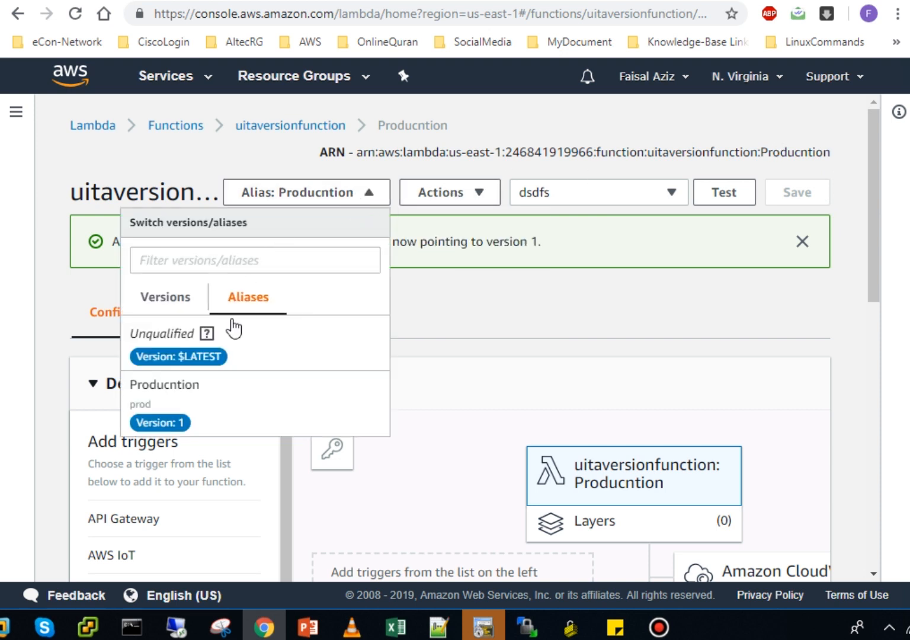
pyautogui.click(170, 425)
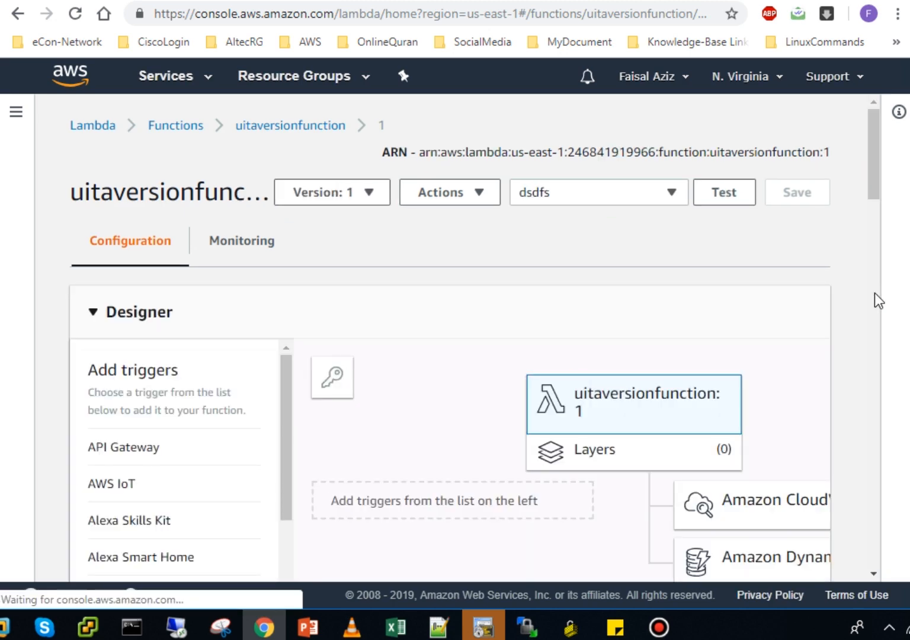
pyautogui.scroll(-5, 874, 294)
pyautogui.moveTo(873, 294); pyautogui.dragTo(864, 506)
# - Return to the Producntion alias and examine its name and settings in the Aliases section
pyautogui.click(517, 464)
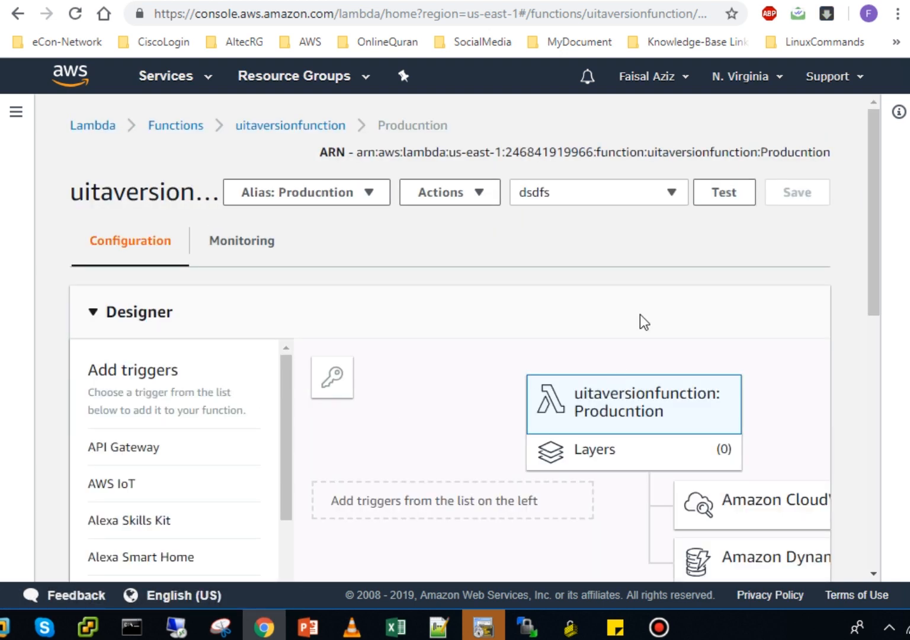
pyautogui.moveTo(866, 228); pyautogui.dragTo(897, 455)
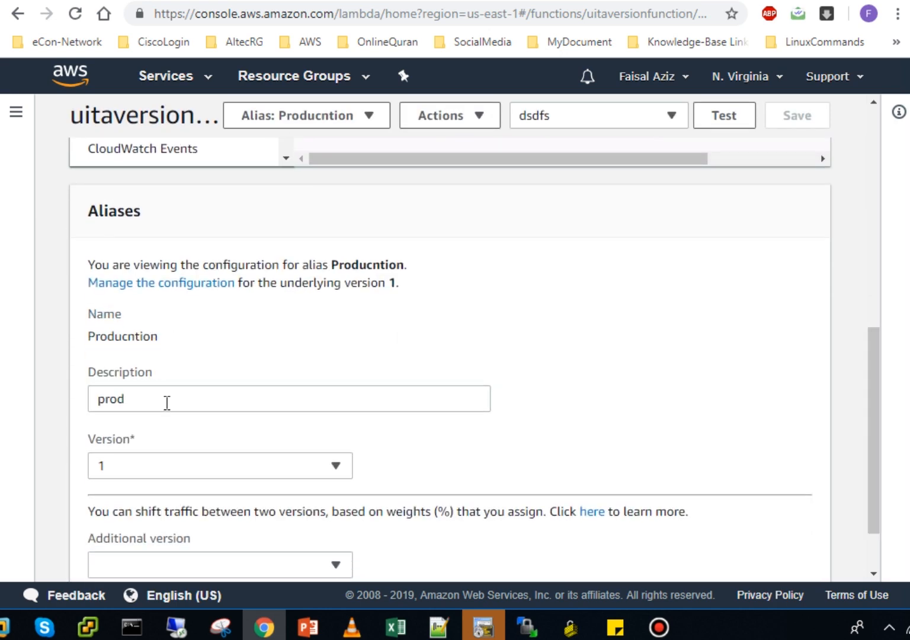
pyautogui.moveTo(101, 320); pyautogui.dragTo(162, 350)
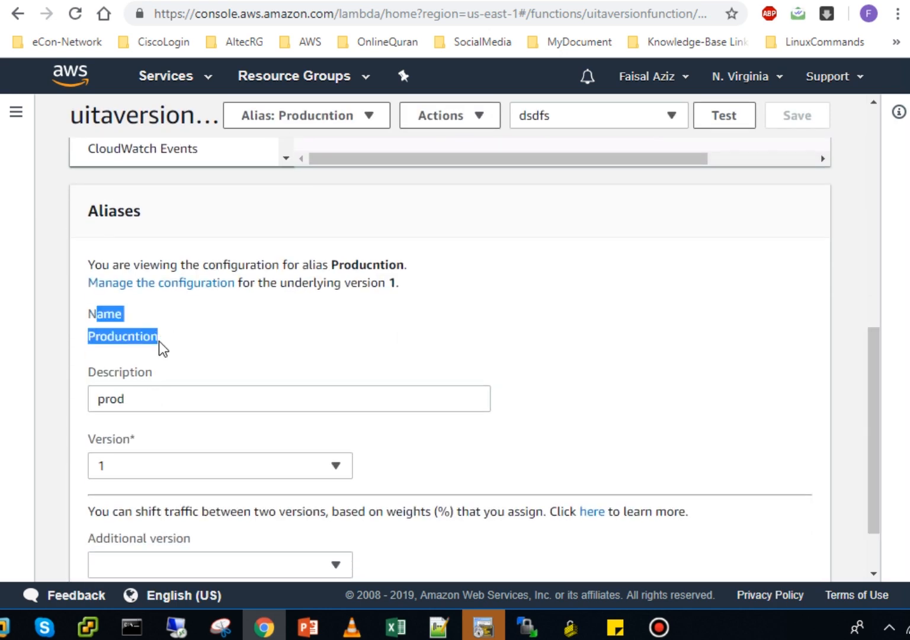
# - Repoint the Producntion alias to version 2 and save the change
pyautogui.click(162, 350)
pyautogui.click(242, 468)
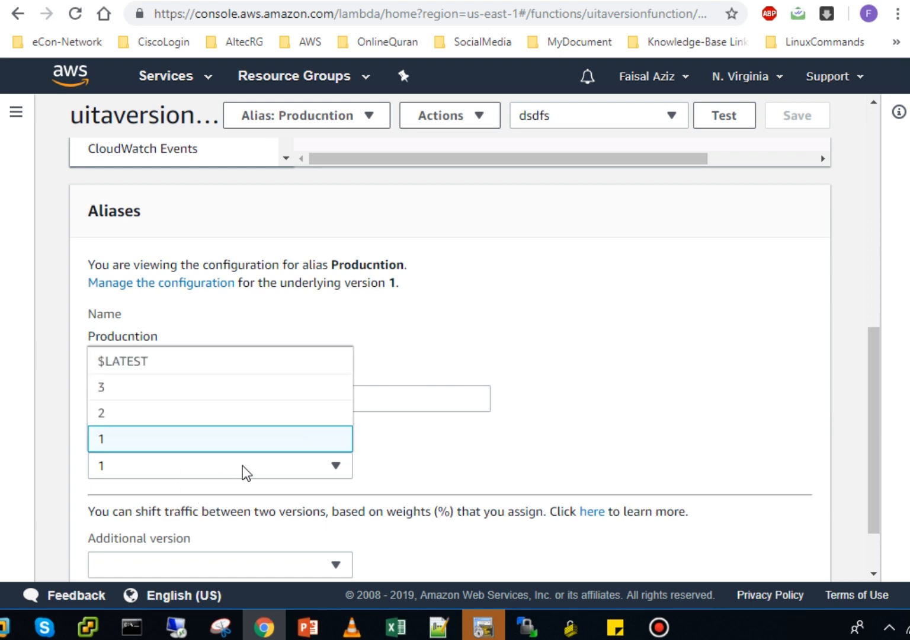
pyautogui.click(117, 415)
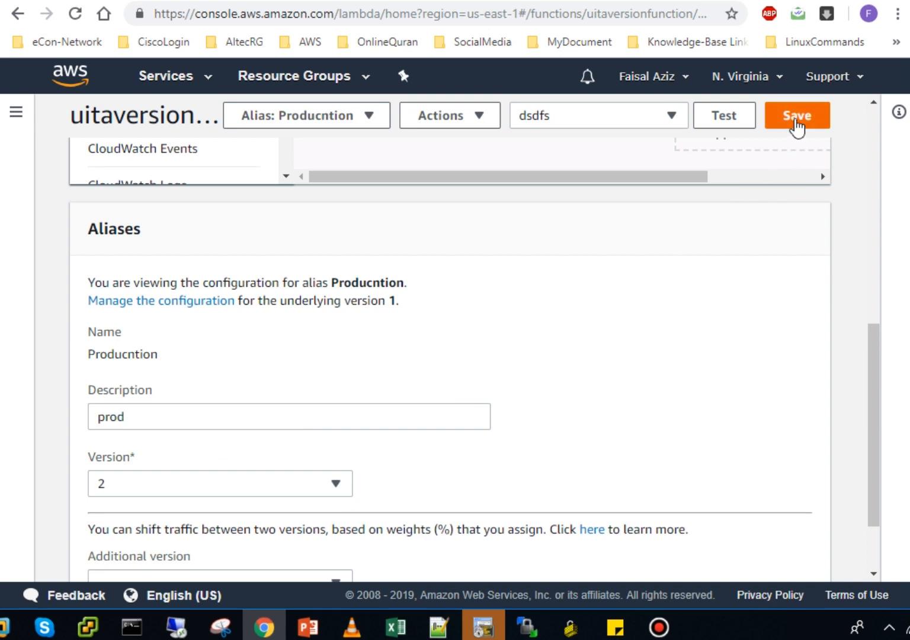
pyautogui.click(797, 119)
# - Check which version the Producntion alias shows in the alias list, and recheck the version choice in its Aliases section
pyautogui.click(871, 173)
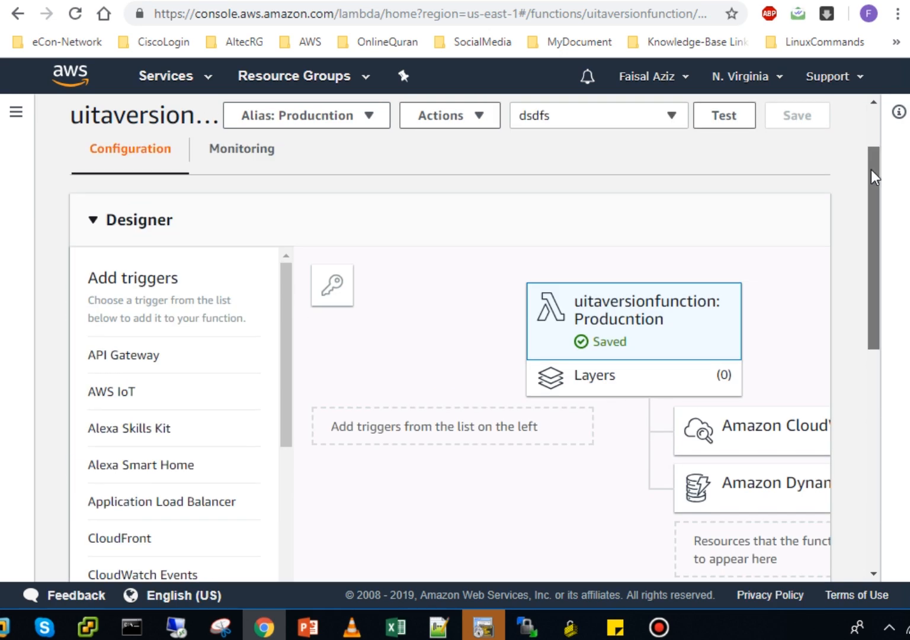
pyautogui.moveTo(871, 170); pyautogui.dragTo(872, 119)
pyautogui.click(331, 193)
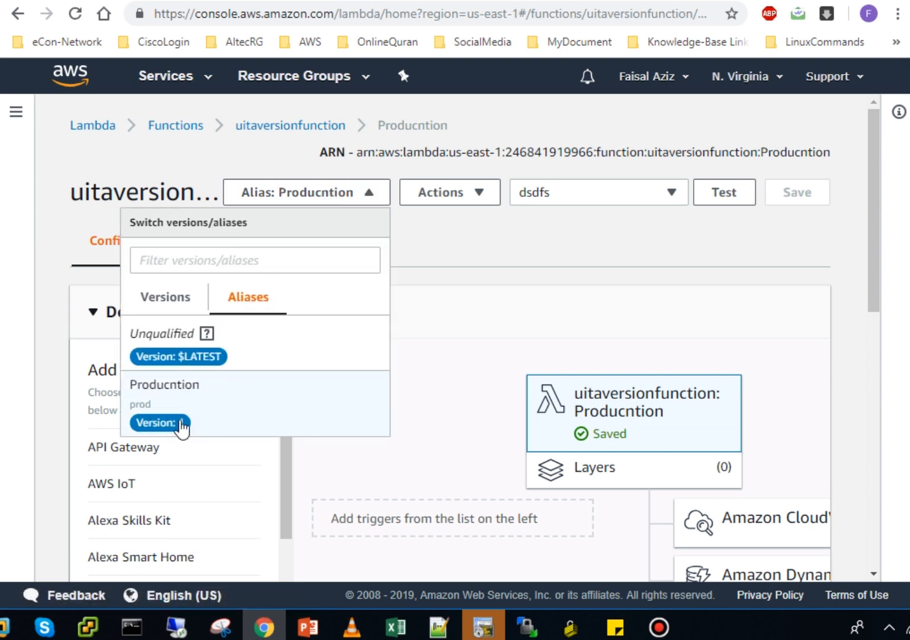
pyautogui.click(875, 398)
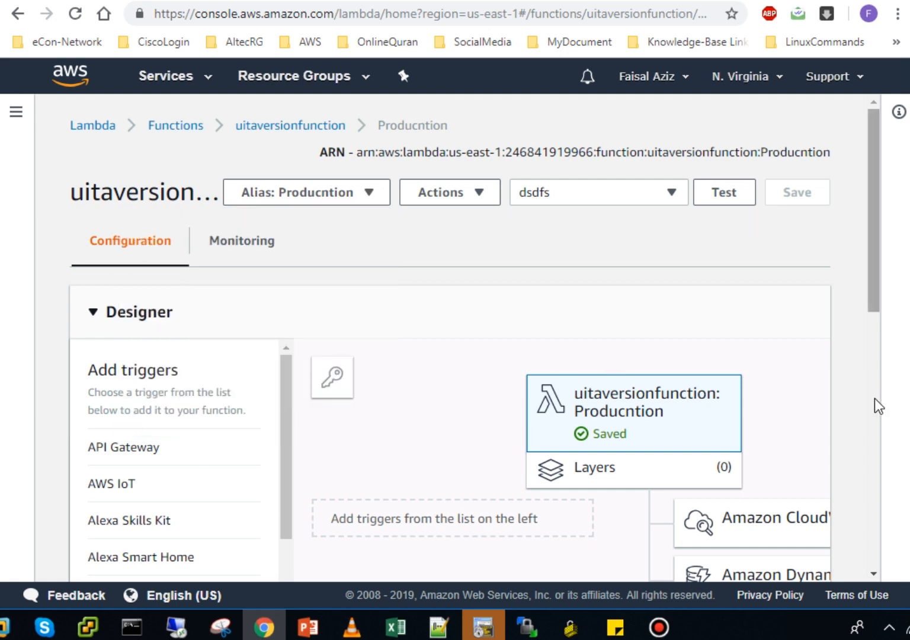
pyautogui.click(880, 521)
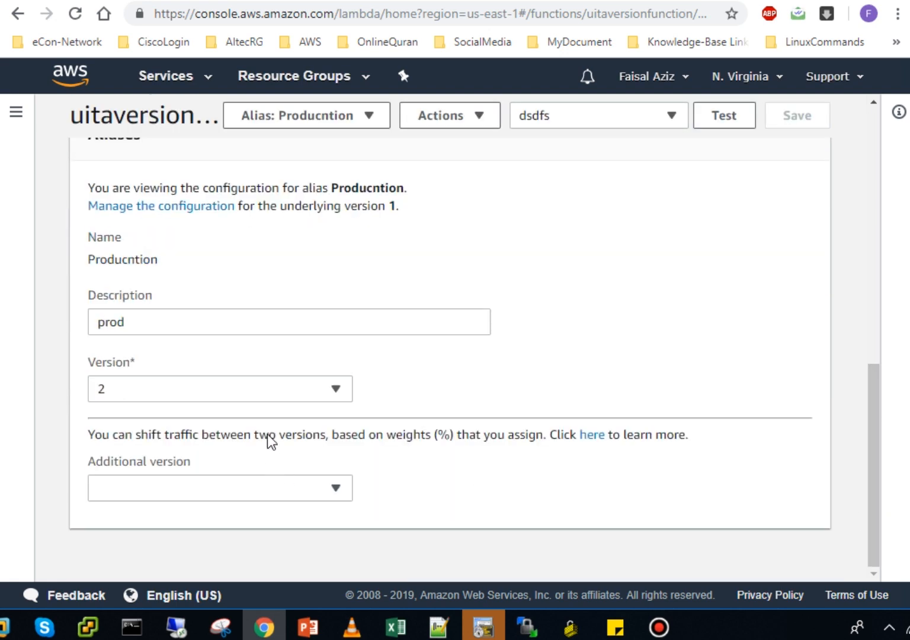
pyautogui.click(326, 390)
pyautogui.click(206, 456)
pyautogui.click(877, 173)
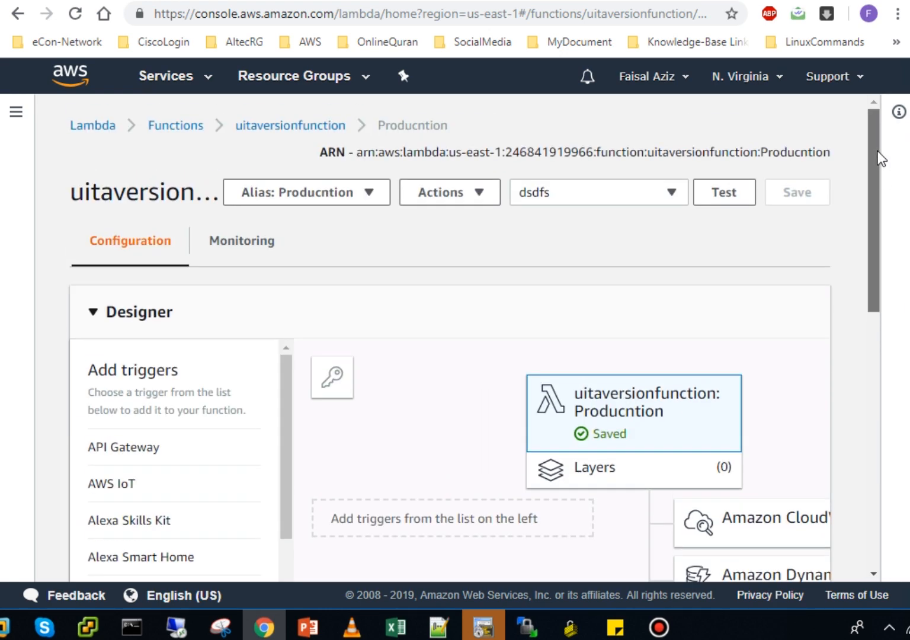
pyautogui.click(468, 192)
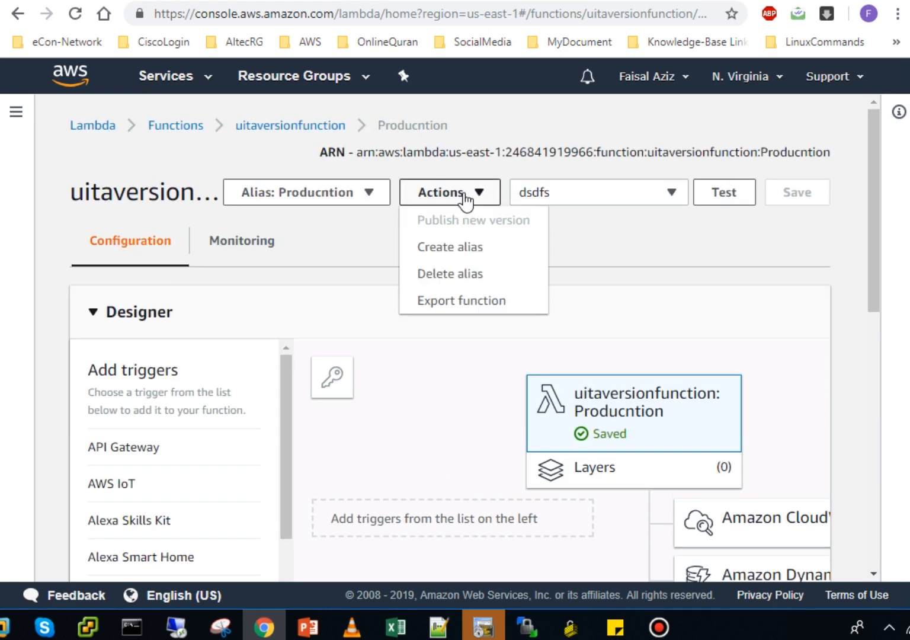
pyautogui.click(371, 204)
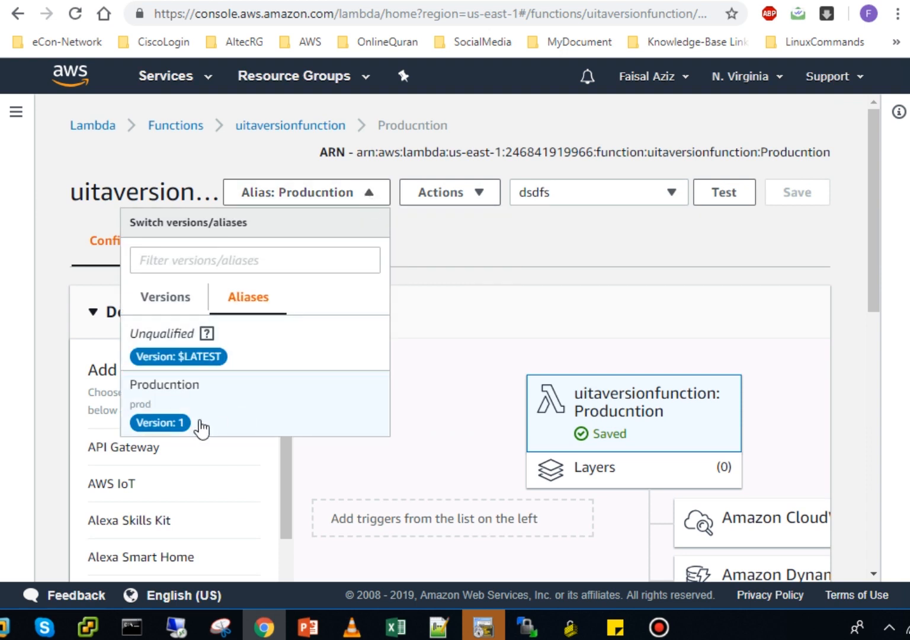
pyautogui.click(475, 231)
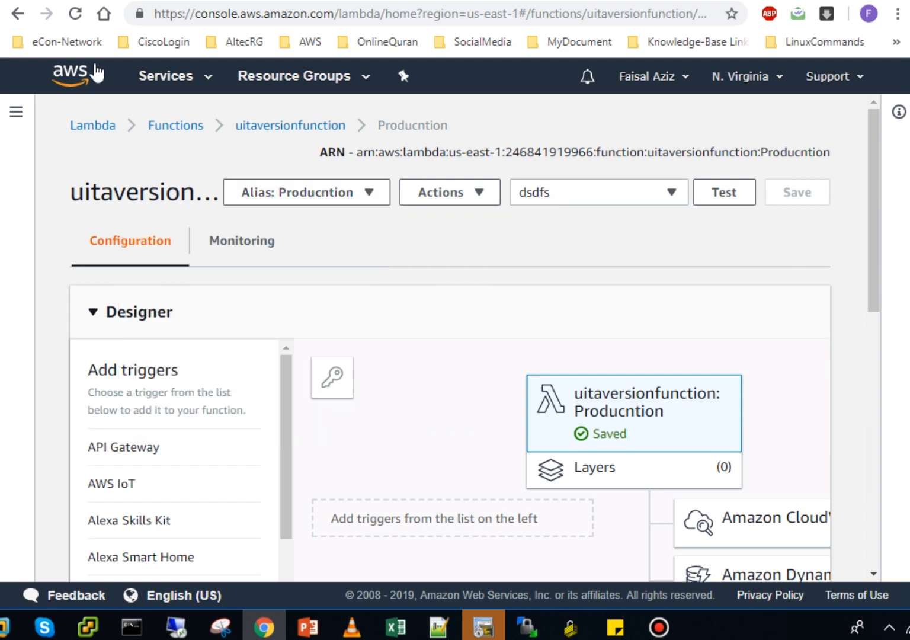
# - Reload the function page and check the Producntion alias's version in the refreshed alias list
pyautogui.click(76, 16)
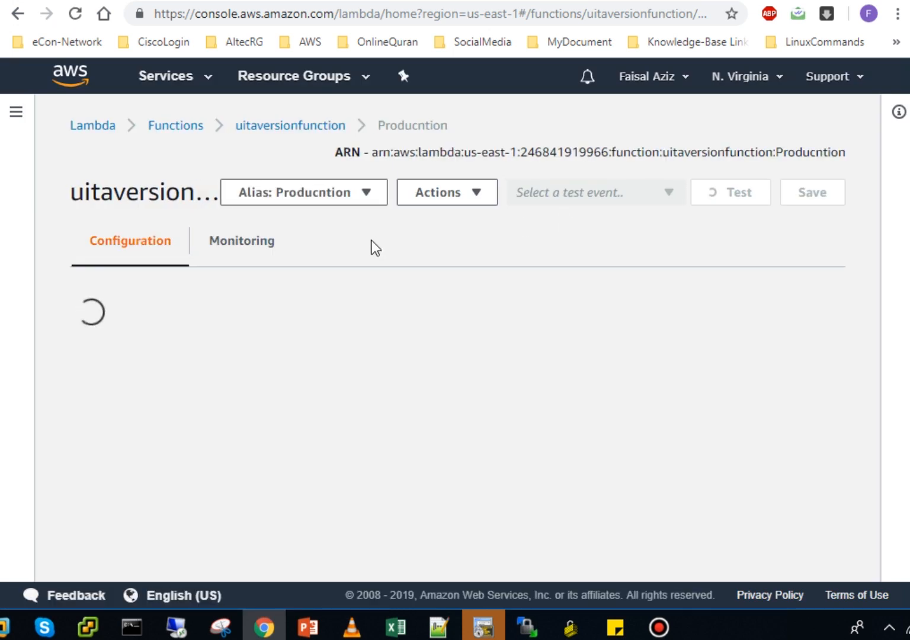
pyautogui.click(367, 201)
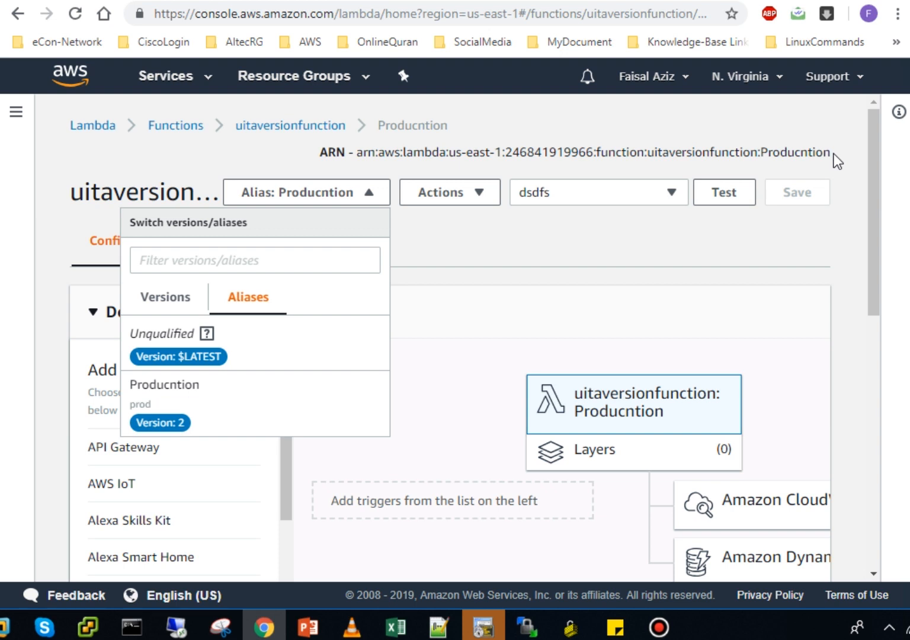
pyautogui.click(514, 144)
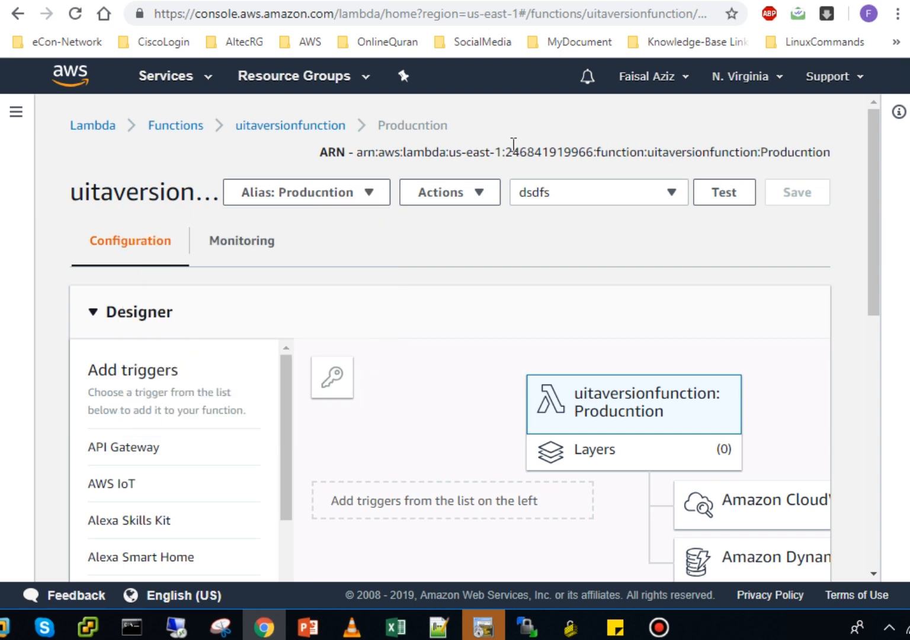
# - Examine the Producntion alias's full ARN, from its beginning through the alias name at the end
pyautogui.moveTo(362, 153); pyautogui.dragTo(765, 144)
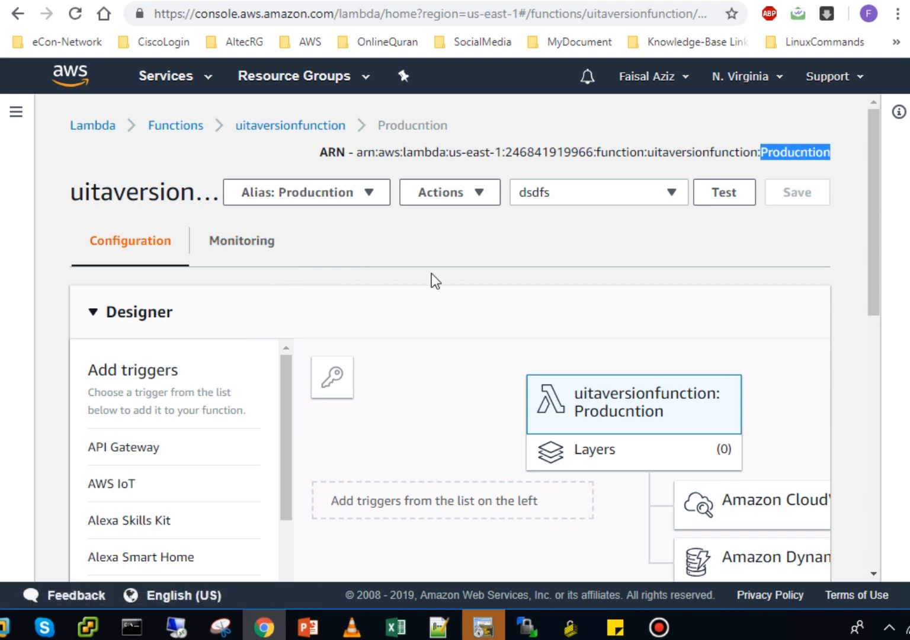
pyautogui.click(383, 162)
pyautogui.moveTo(363, 152); pyautogui.dragTo(746, 158)
pyautogui.click(831, 154)
pyautogui.click(716, 153)
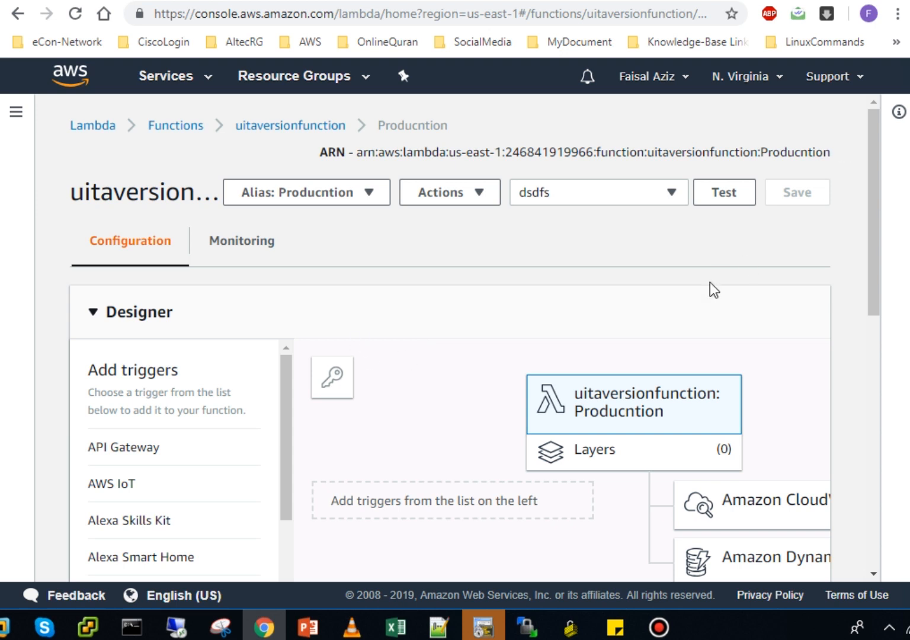
# - Open version 2 through the Producntion entry and compare the function's version list with its alias list
pyautogui.click(380, 198)
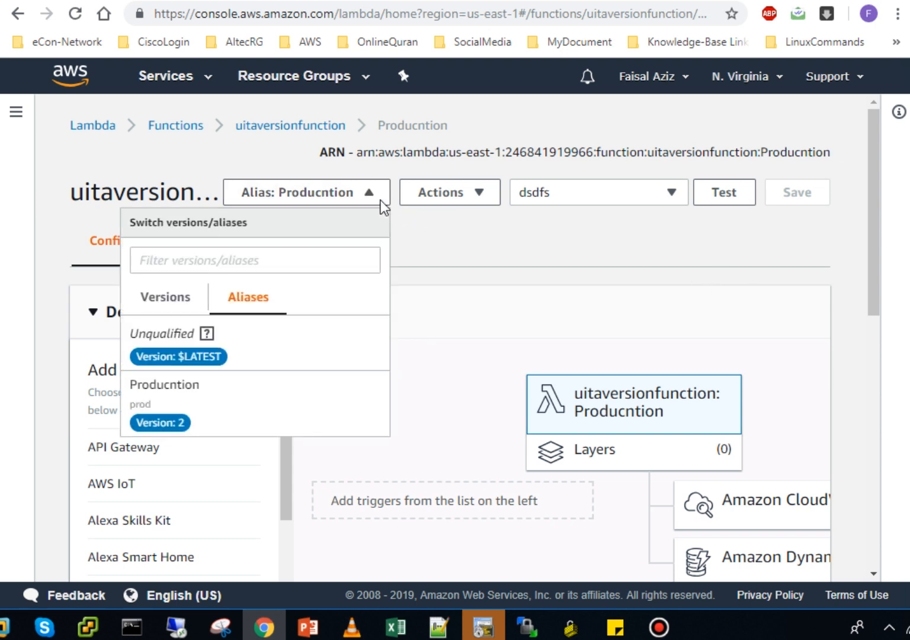
pyautogui.click(169, 422)
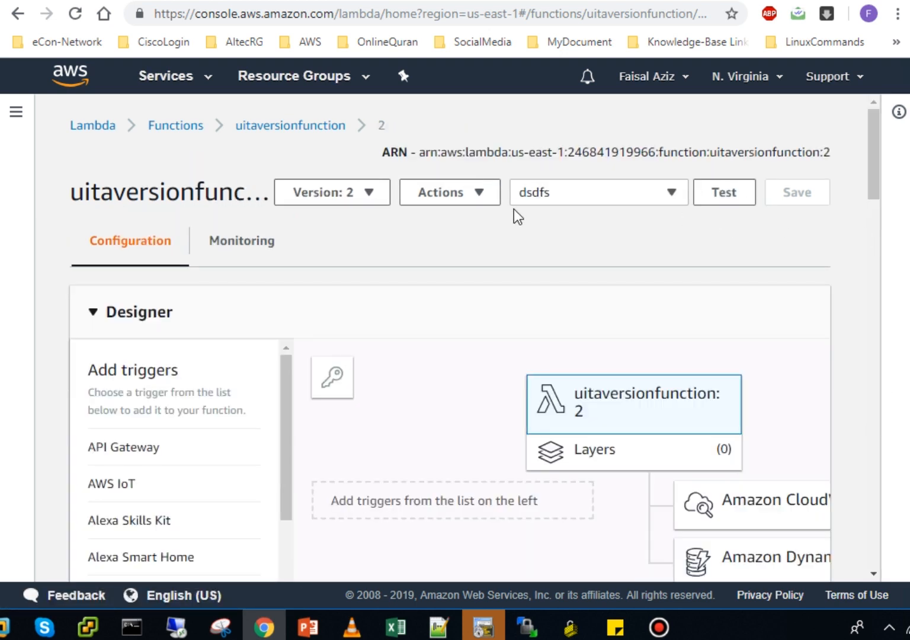
pyautogui.click(369, 195)
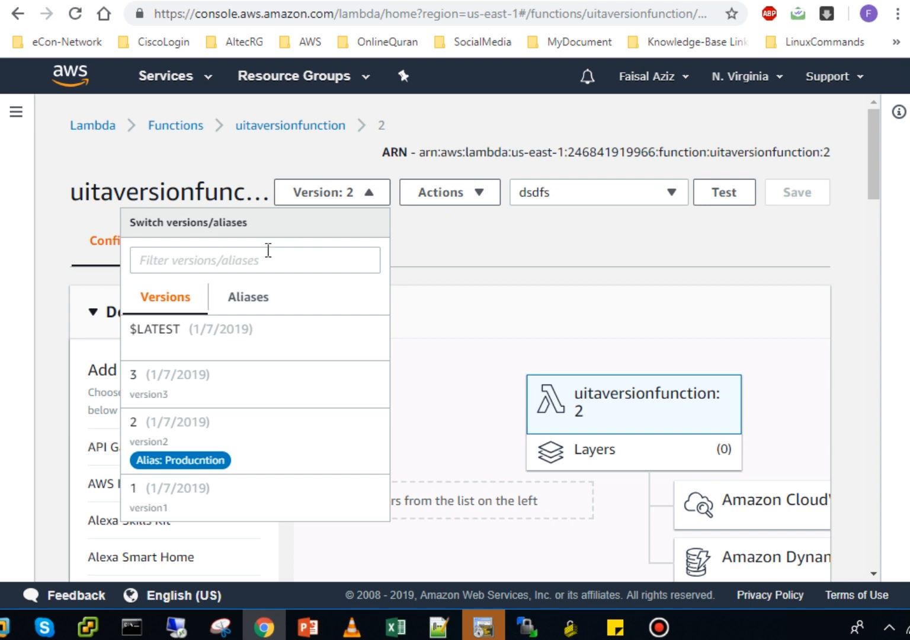
pyautogui.click(246, 300)
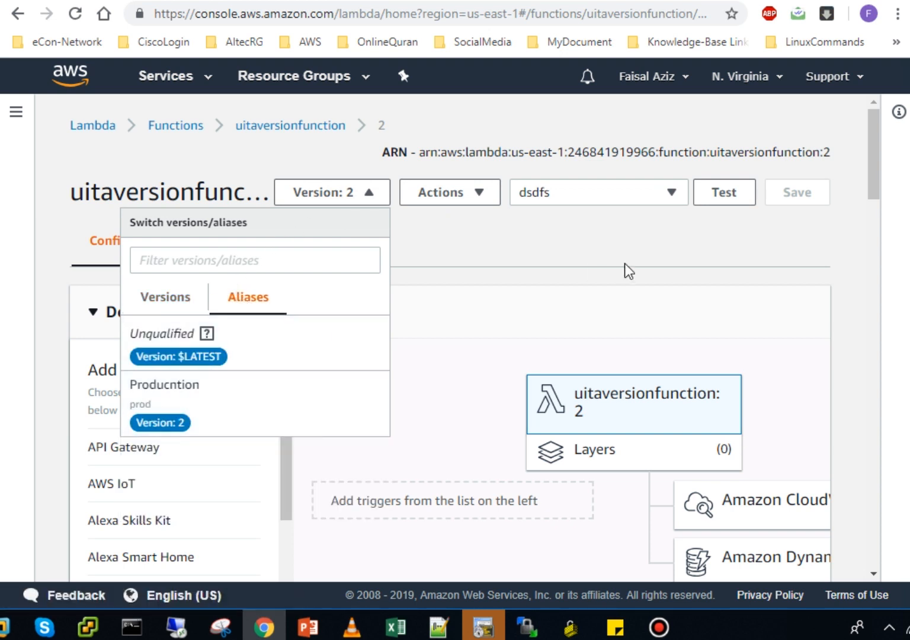
pyautogui.click(357, 197)
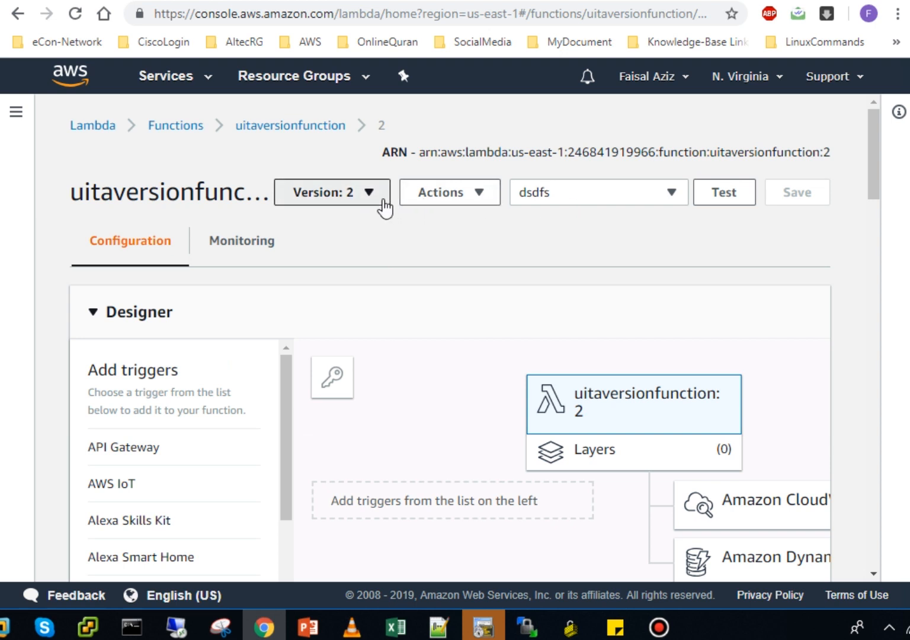
pyautogui.click(383, 208)
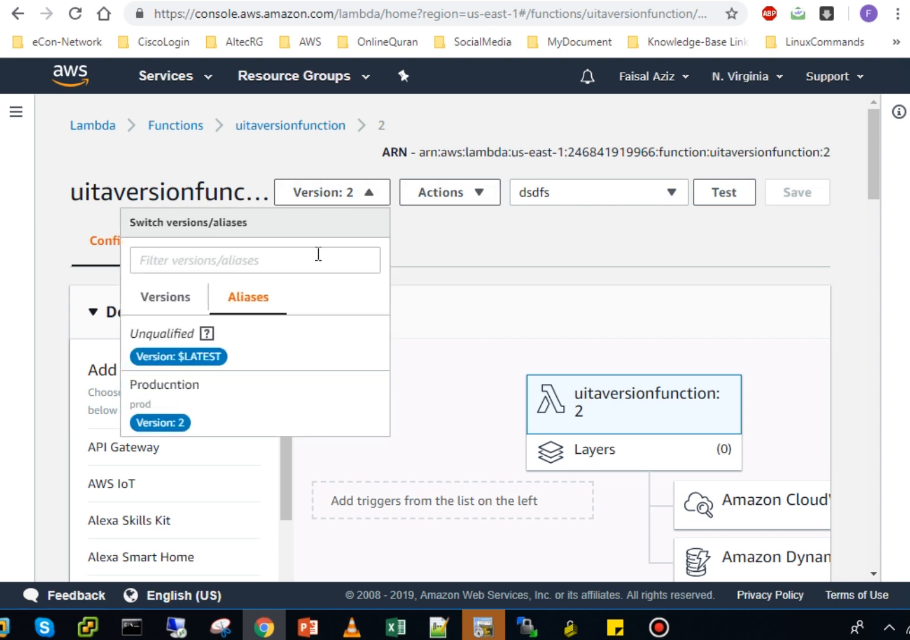
# - Return to the Producntion alias and examine the alias name at the end of its ARN
pyautogui.click(181, 400)
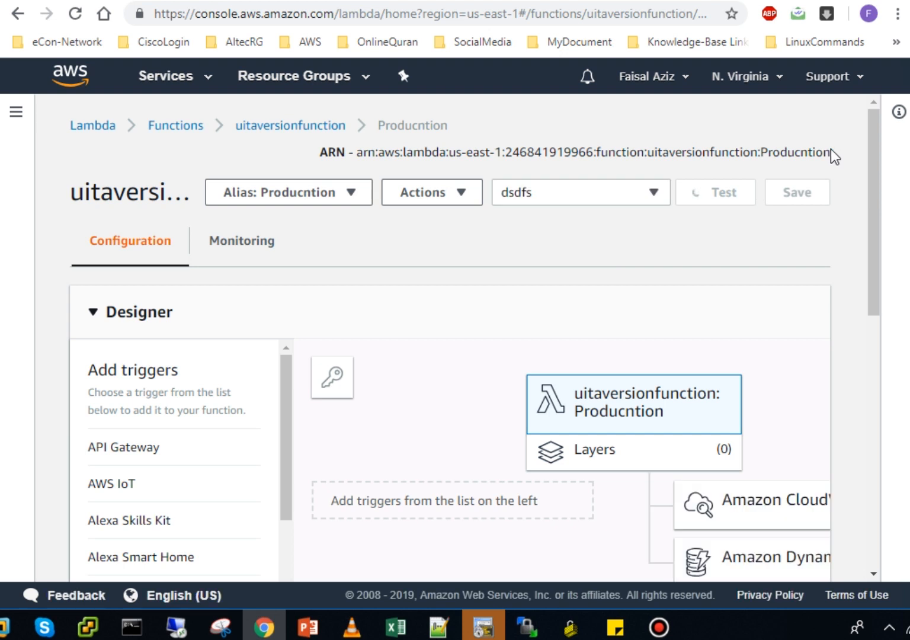
pyautogui.moveTo(831, 152); pyautogui.dragTo(721, 153)
pyautogui.click(739, 178)
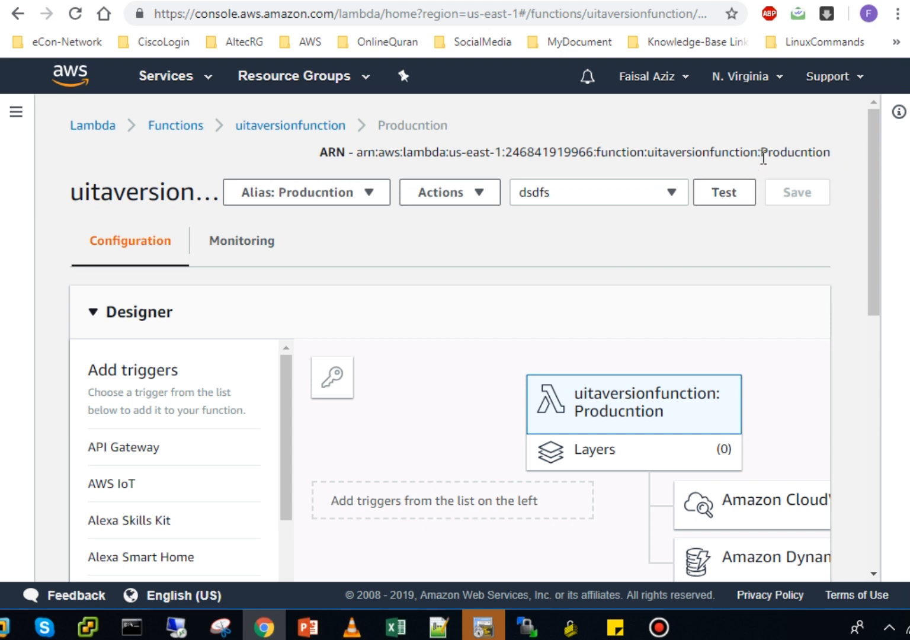
# - Test the Producntion alias with the dsdfs event and examine the returned body in the execution details
pyautogui.click(735, 187)
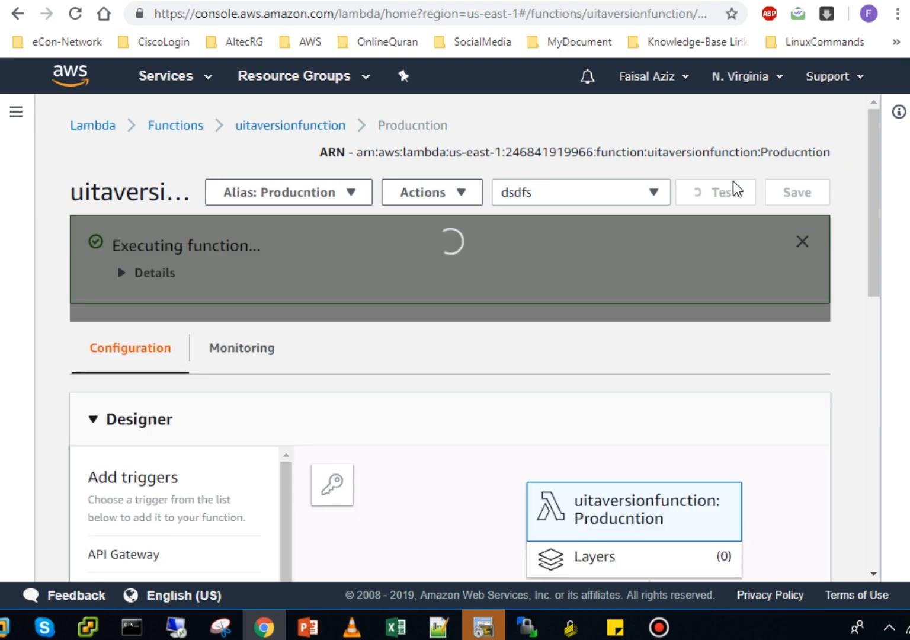
pyautogui.click(132, 276)
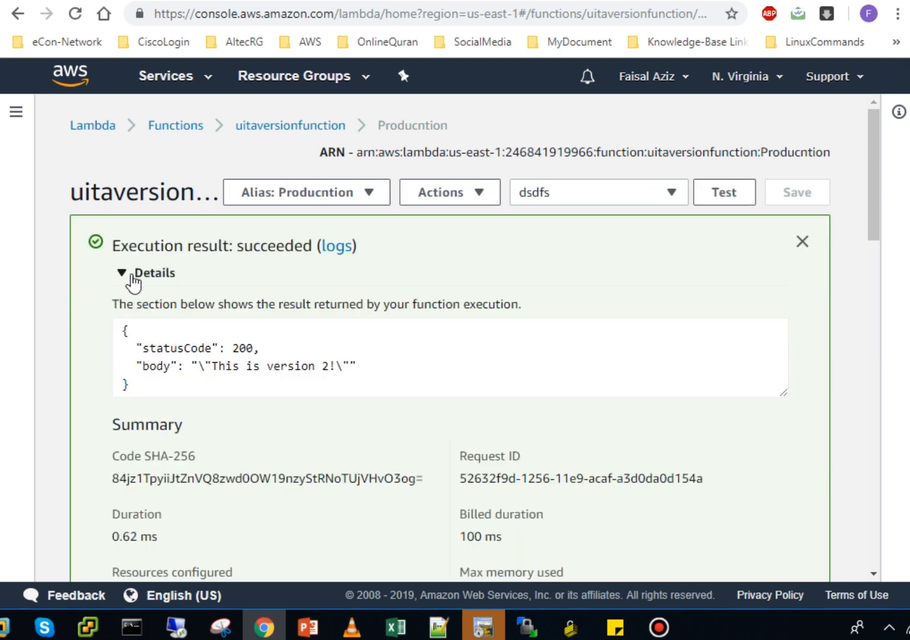
pyautogui.moveTo(331, 368); pyautogui.dragTo(212, 368)
pyautogui.click(514, 332)
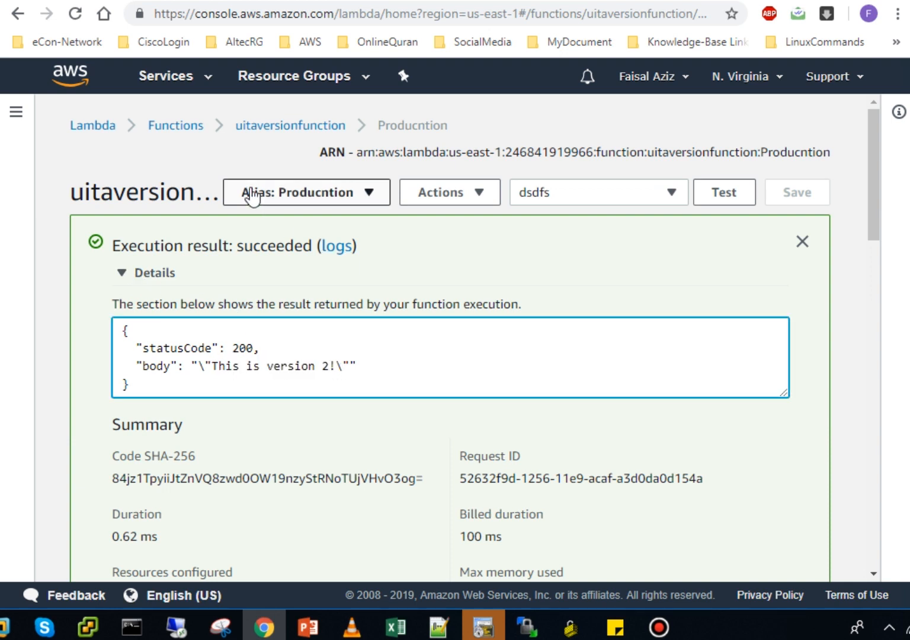
# - Open version 2 from the alias list and go back to the Producntion alias through that version's Aliases section
pyautogui.click(329, 196)
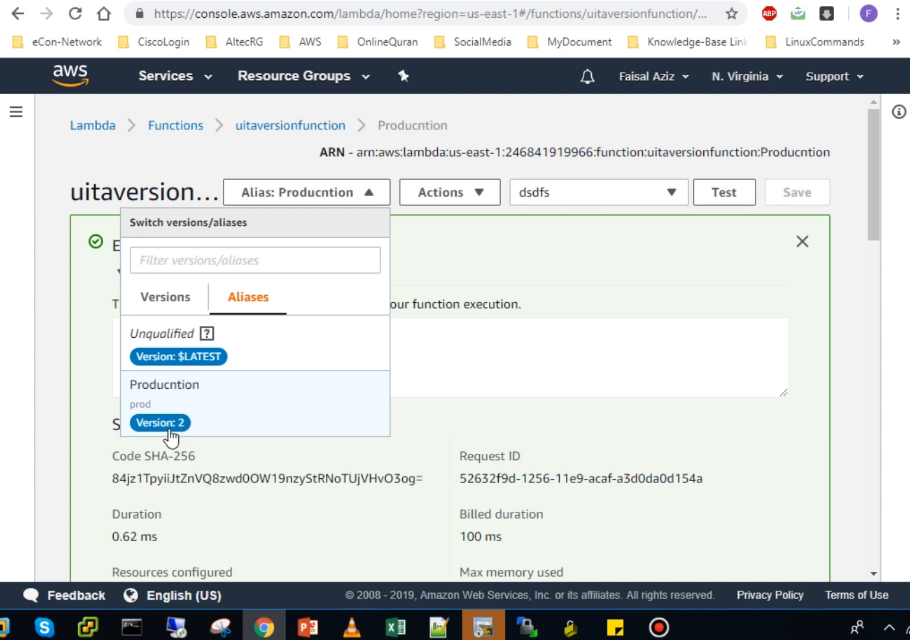
pyautogui.click(171, 424)
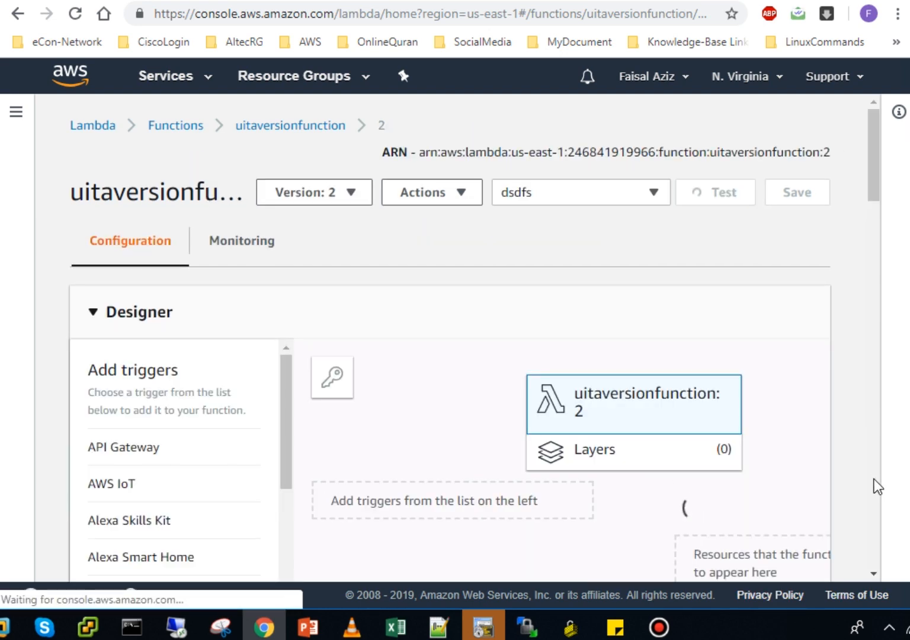
pyautogui.scroll(-8, 874, 479)
pyautogui.scroll(-15, 874, 478)
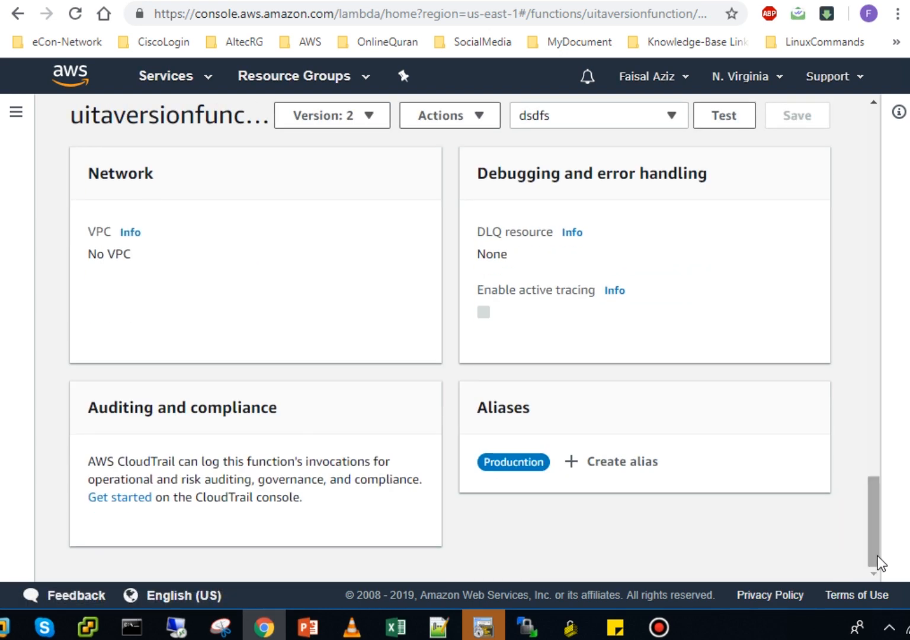
pyautogui.click(521, 465)
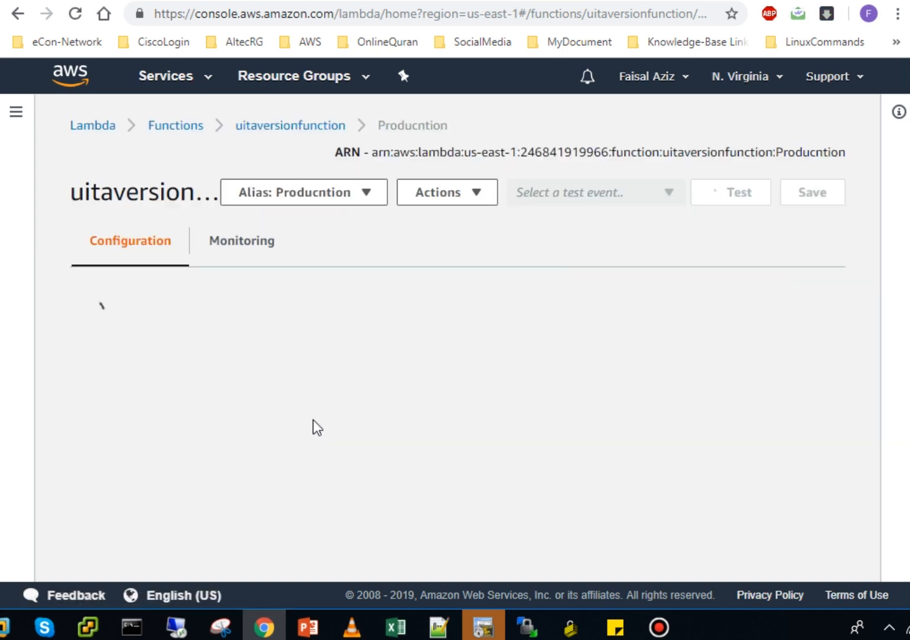
# - Repoint the Producntion alias to version 3 and save the change
pyautogui.scroll(-10, 868, 403)
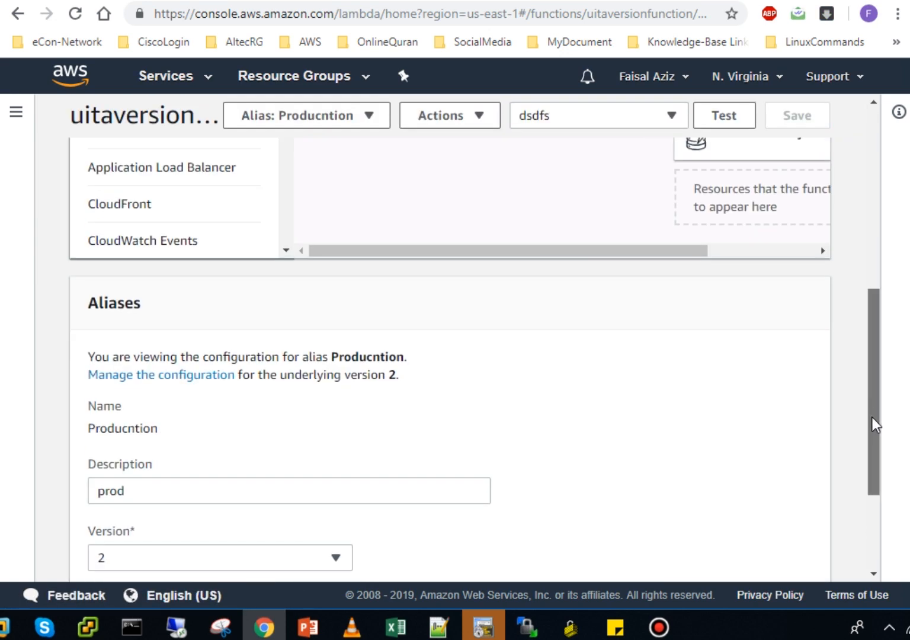
pyautogui.click(209, 400)
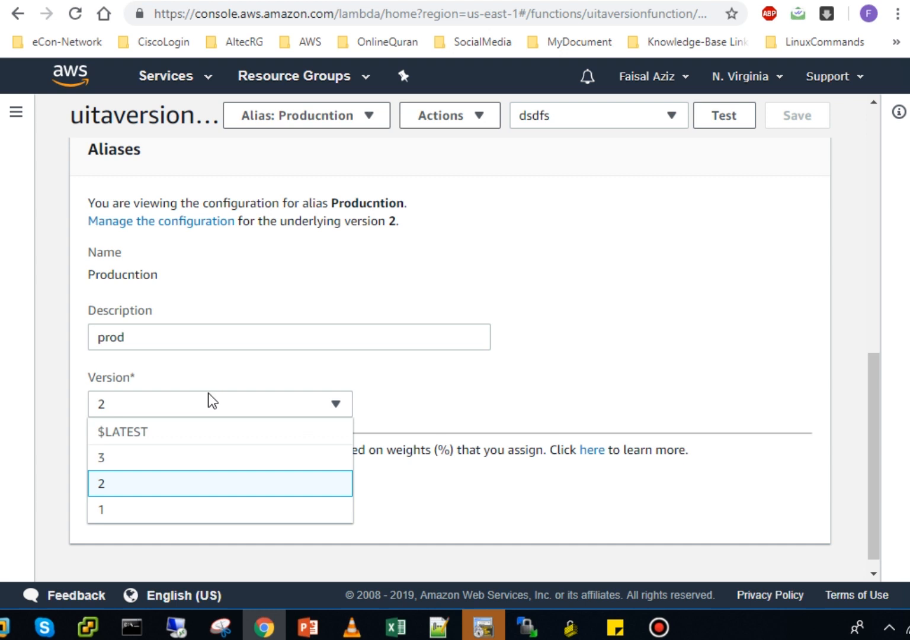
pyautogui.click(125, 458)
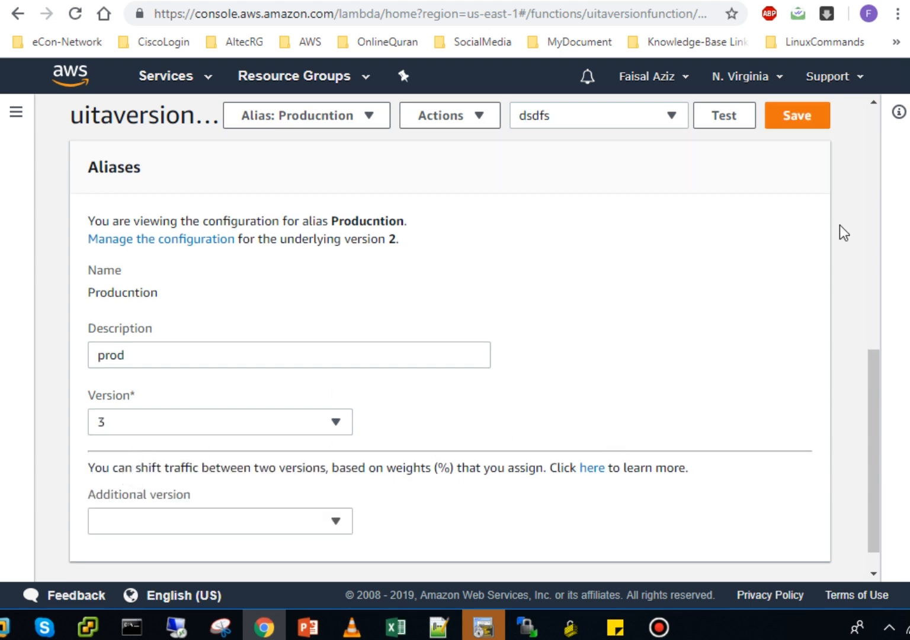
pyautogui.click(798, 121)
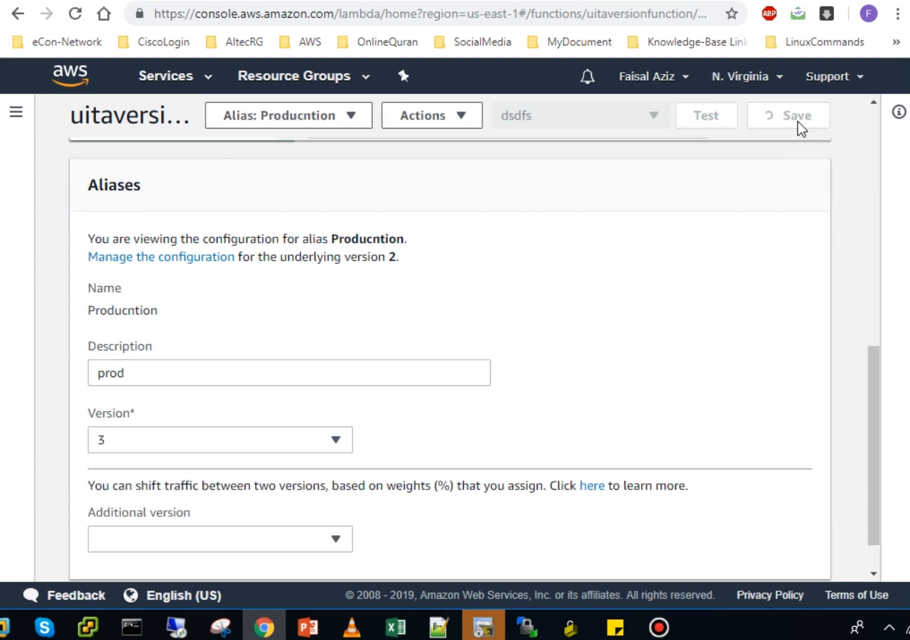
pyautogui.scroll(10, 877, 294)
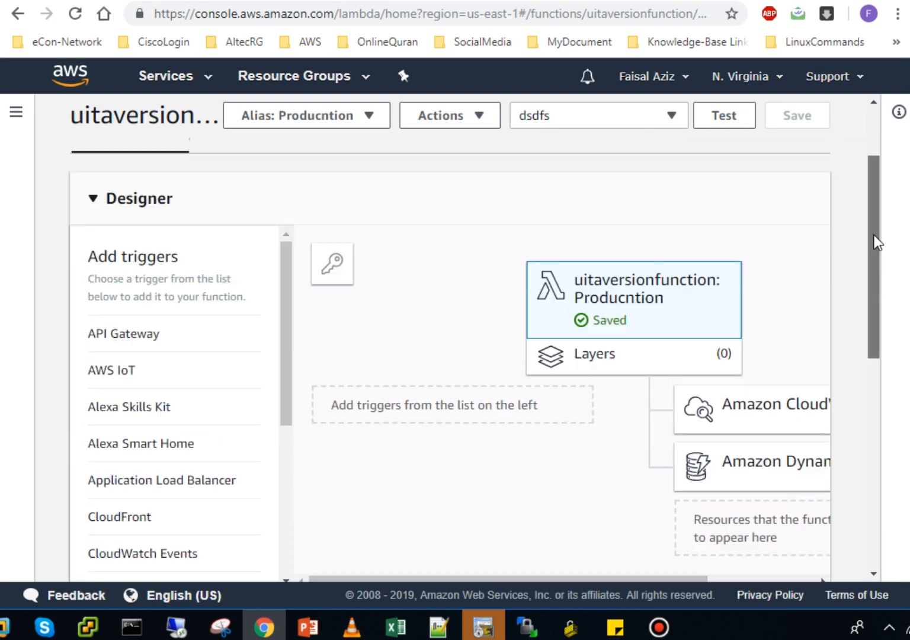
# - Compare the versions and aliases lists, reload the page, and check again which version the Producntion alias points to
pyautogui.click(353, 195)
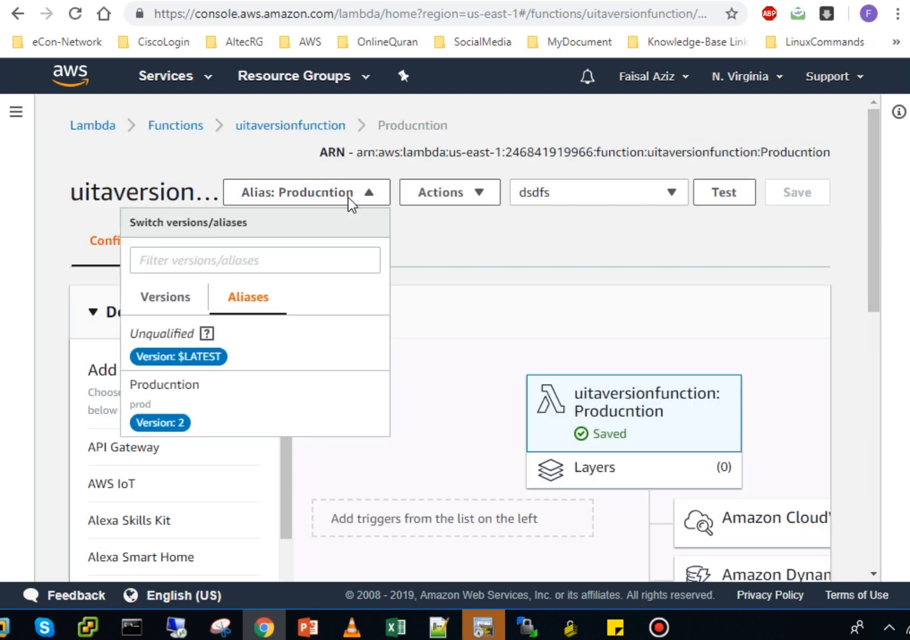
pyautogui.click(169, 298)
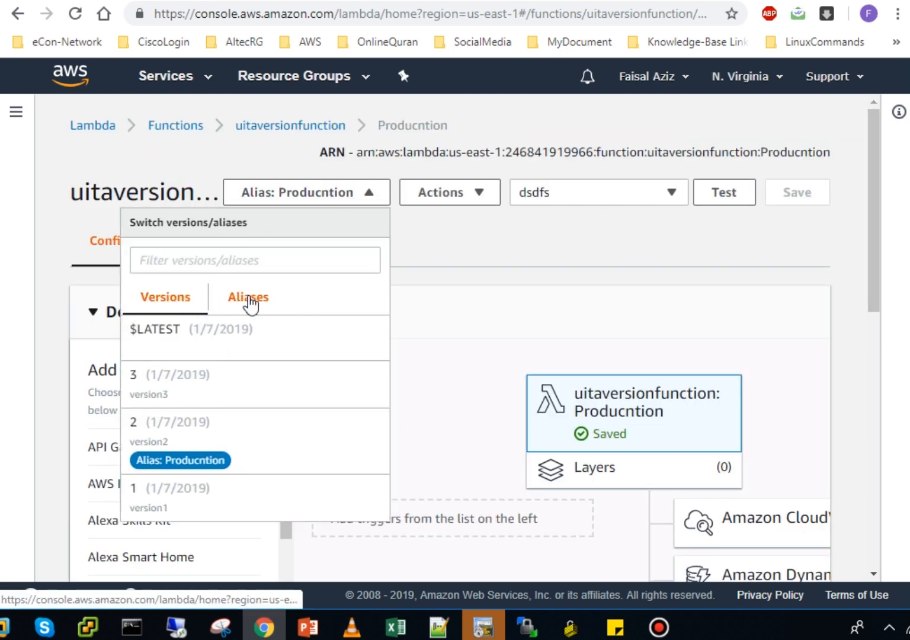
pyautogui.click(248, 298)
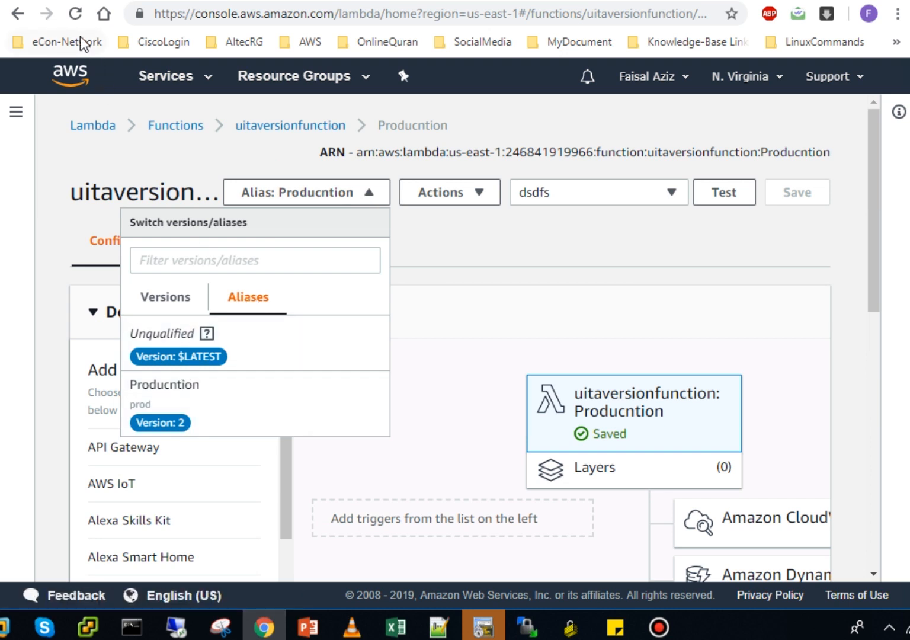
pyautogui.click(77, 14)
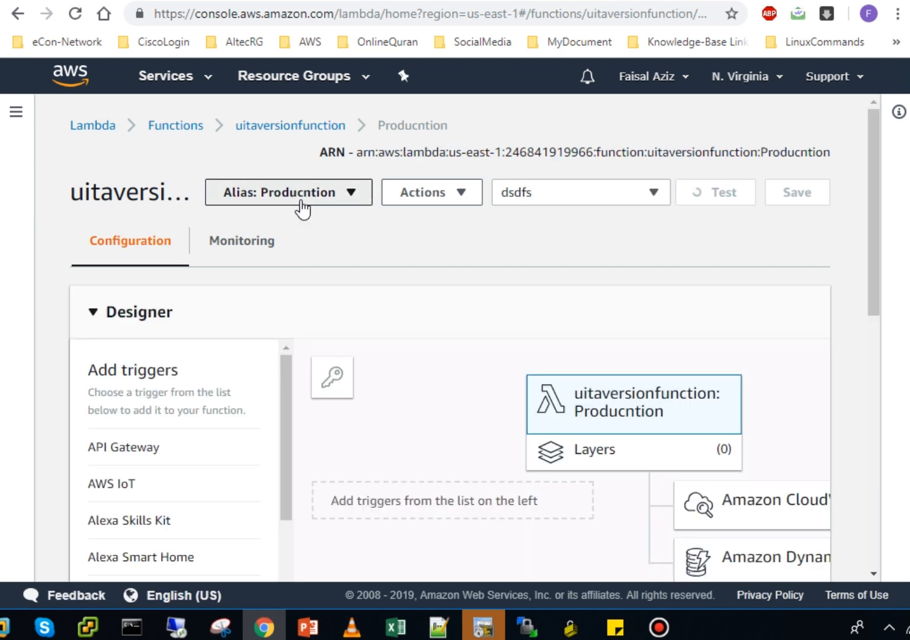
pyautogui.click(301, 201)
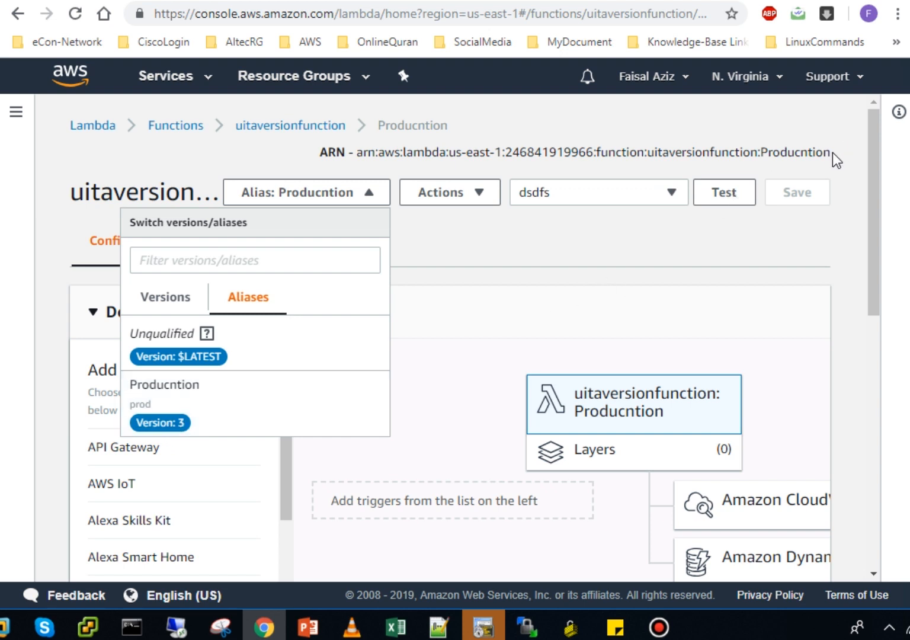
pyautogui.click(700, 146)
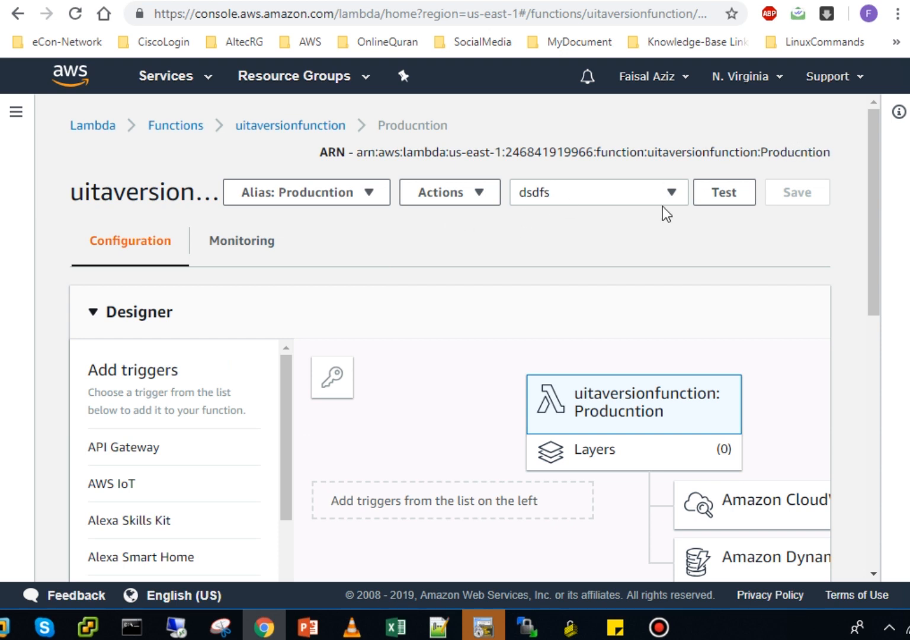
# - Test the Producntion alias with the dsdfs event, examine the returned body, and compare it with the alias's assigned version
pyautogui.click(715, 194)
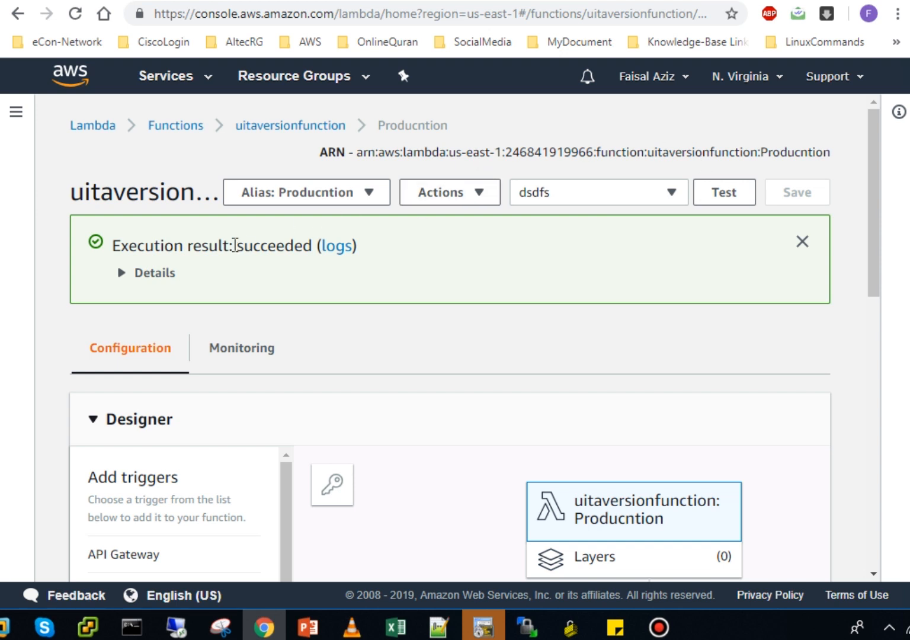
pyautogui.click(130, 276)
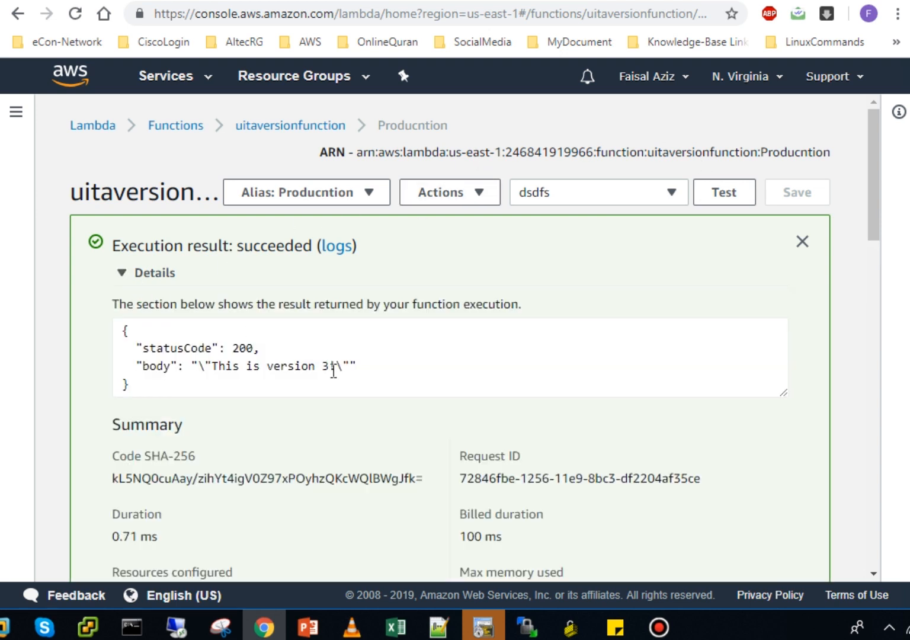
pyautogui.moveTo(333, 371); pyautogui.dragTo(226, 368)
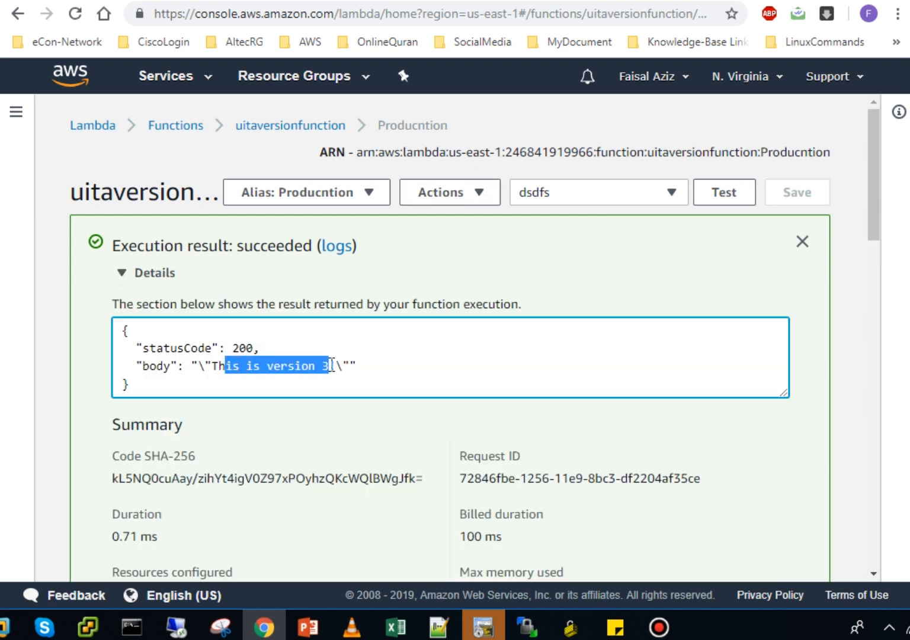
pyautogui.click(351, 365)
pyautogui.click(368, 193)
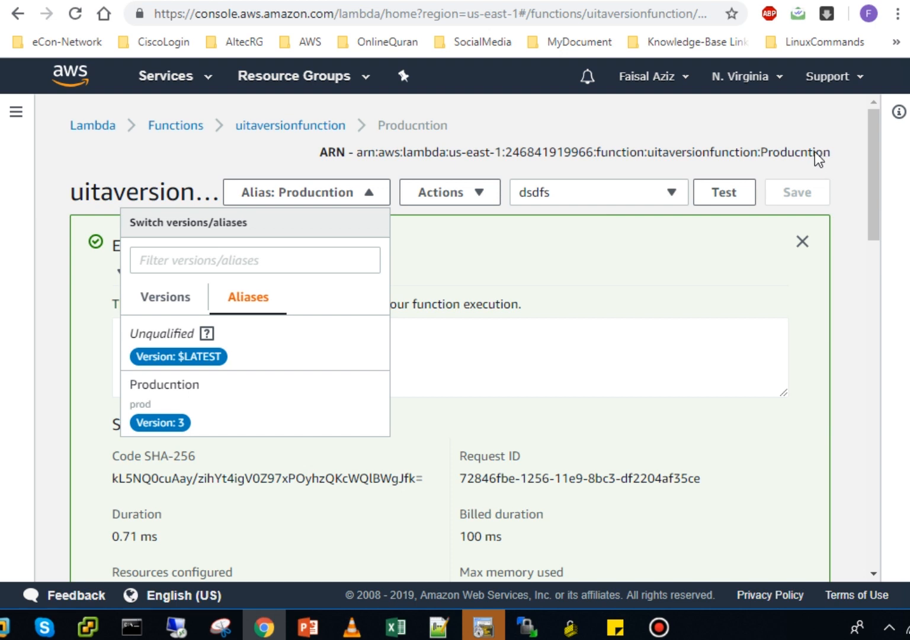
pyautogui.click(683, 146)
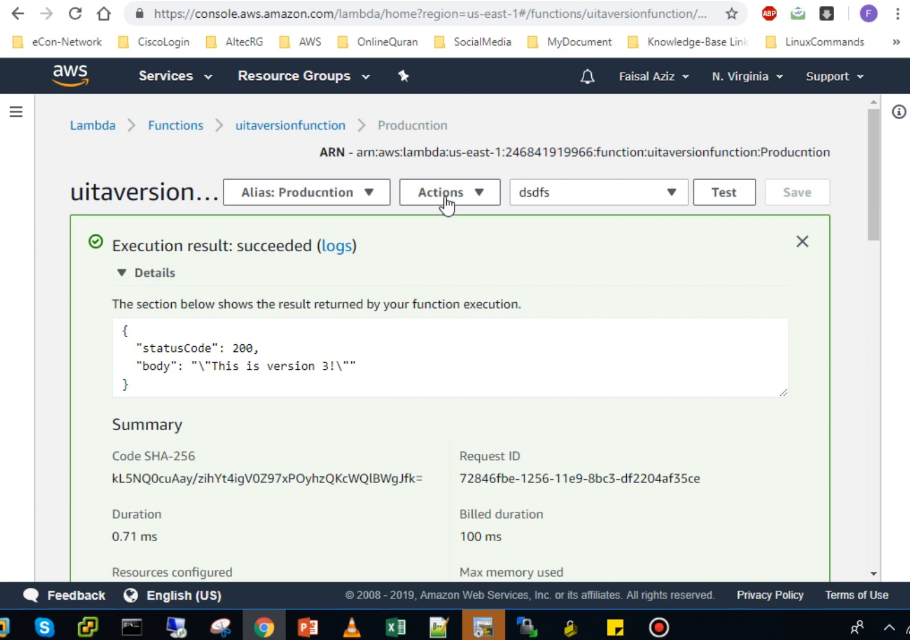
# - Open version 3 from the alias list and return to the Producntion alias through that version's Aliases section
pyautogui.click(373, 202)
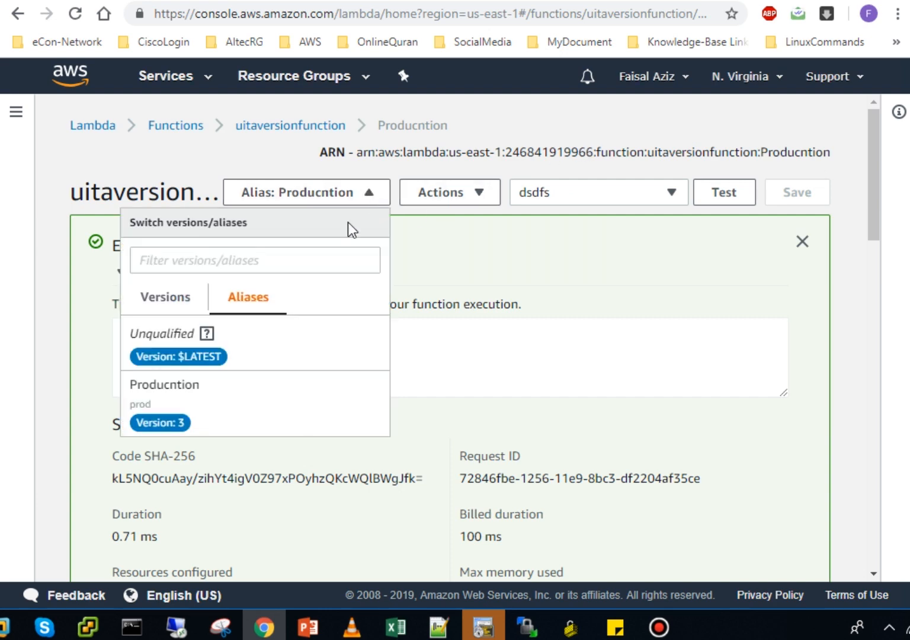
pyautogui.click(163, 423)
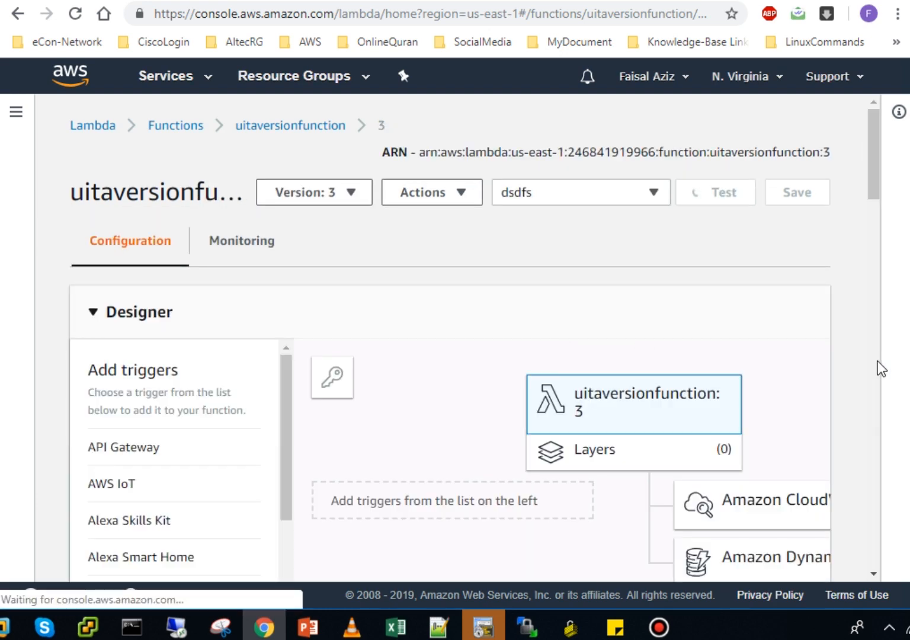
pyautogui.scroll(-15, 878, 361)
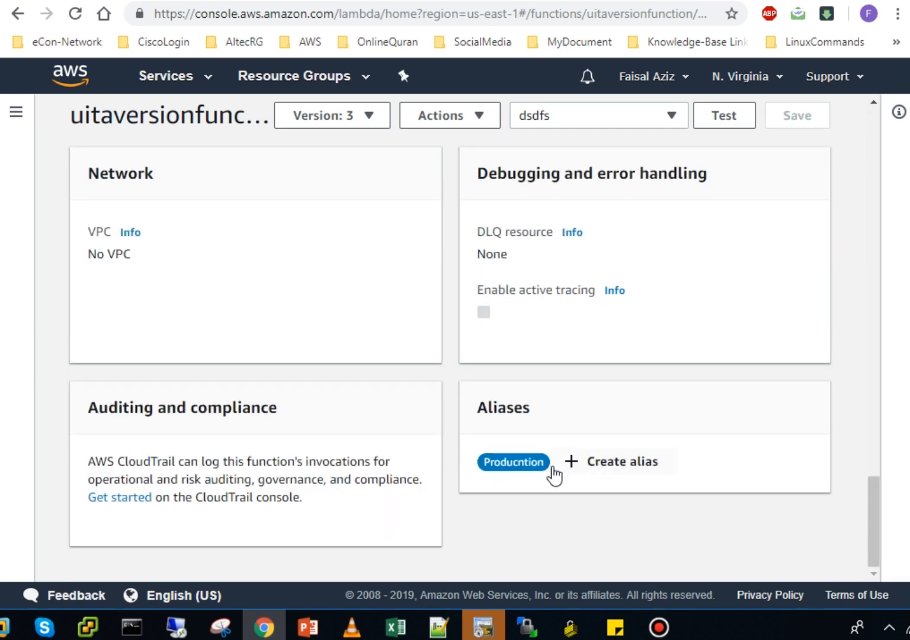
pyautogui.click(514, 468)
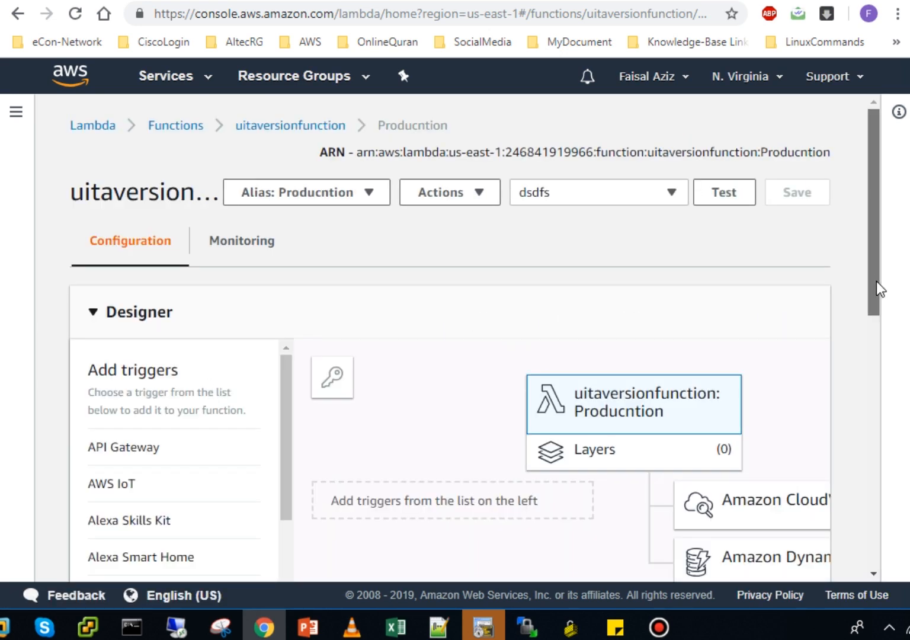
# - Choose version 1 as the additional version for shifting traffic on the Producntion alias
pyautogui.moveTo(876, 281); pyautogui.dragTo(869, 530)
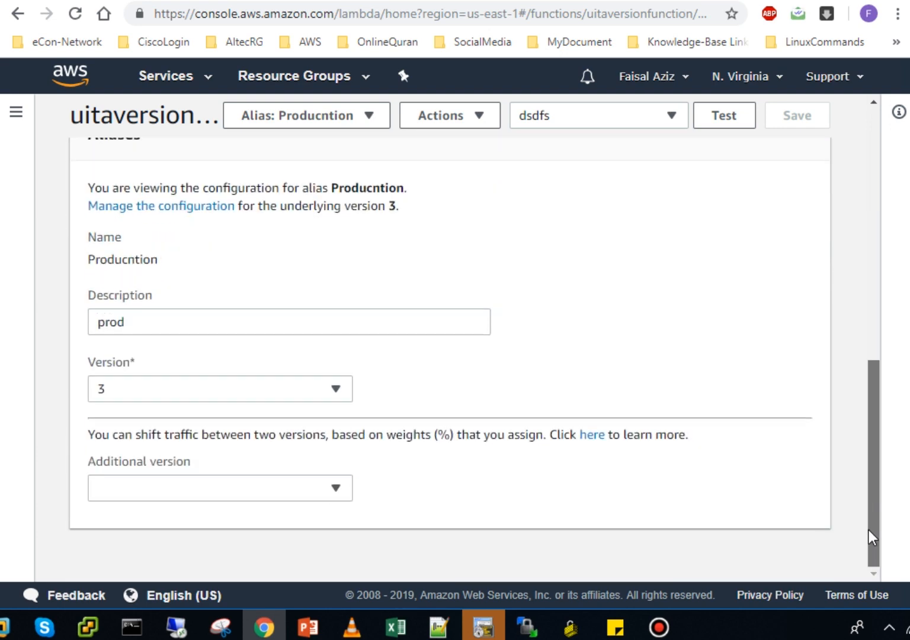
pyautogui.click(225, 499)
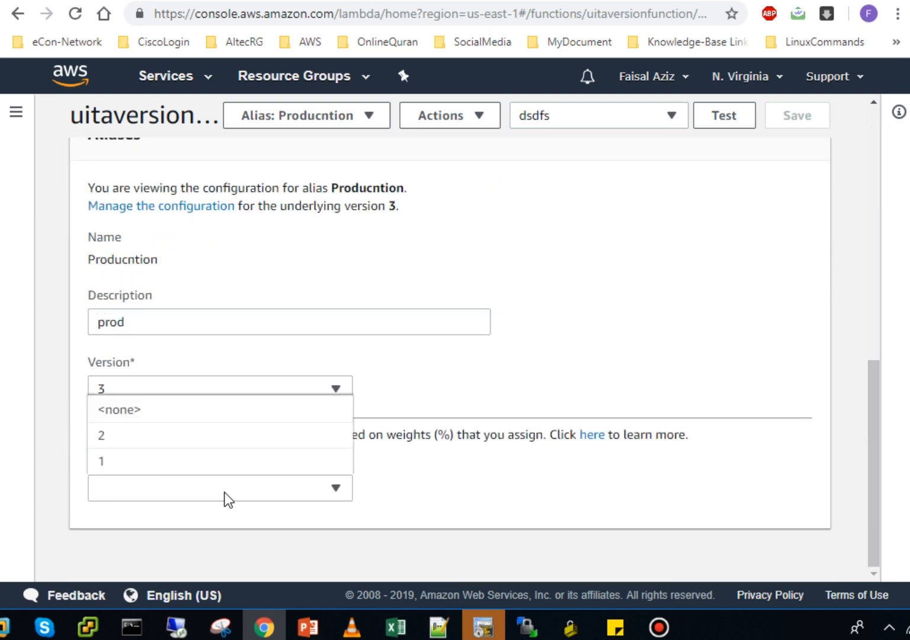
pyautogui.click(150, 437)
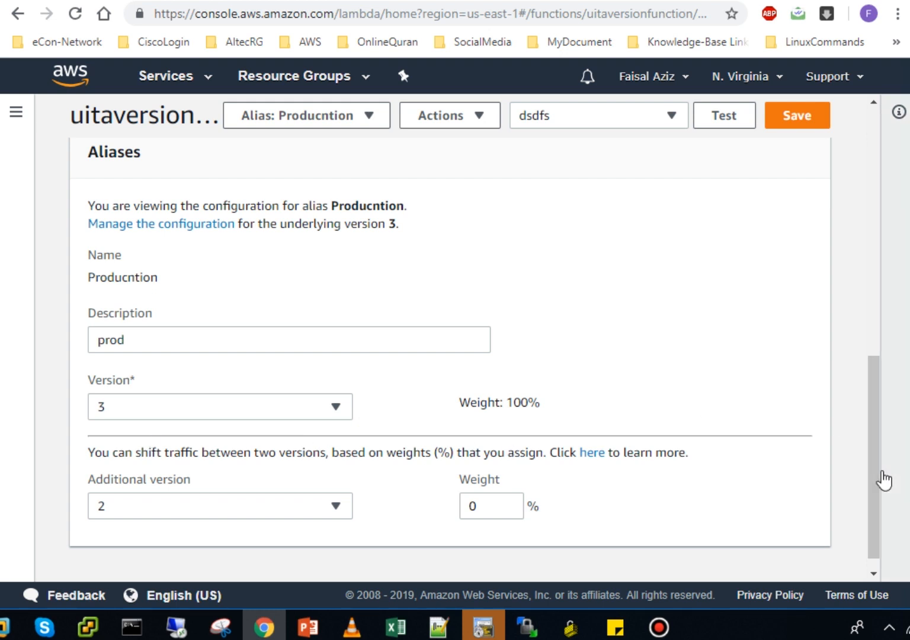
pyautogui.scroll(-1, 880, 491)
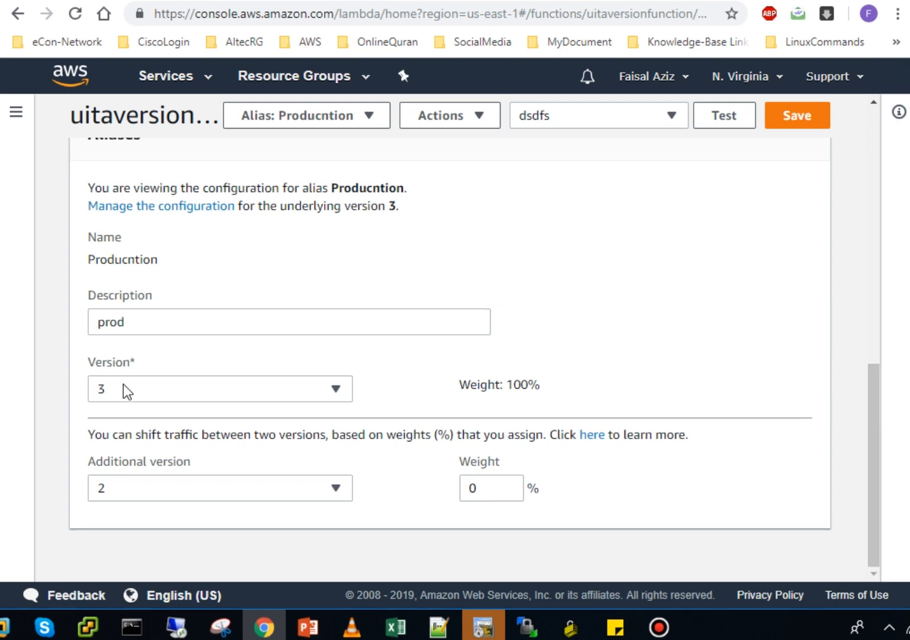
pyautogui.click(191, 493)
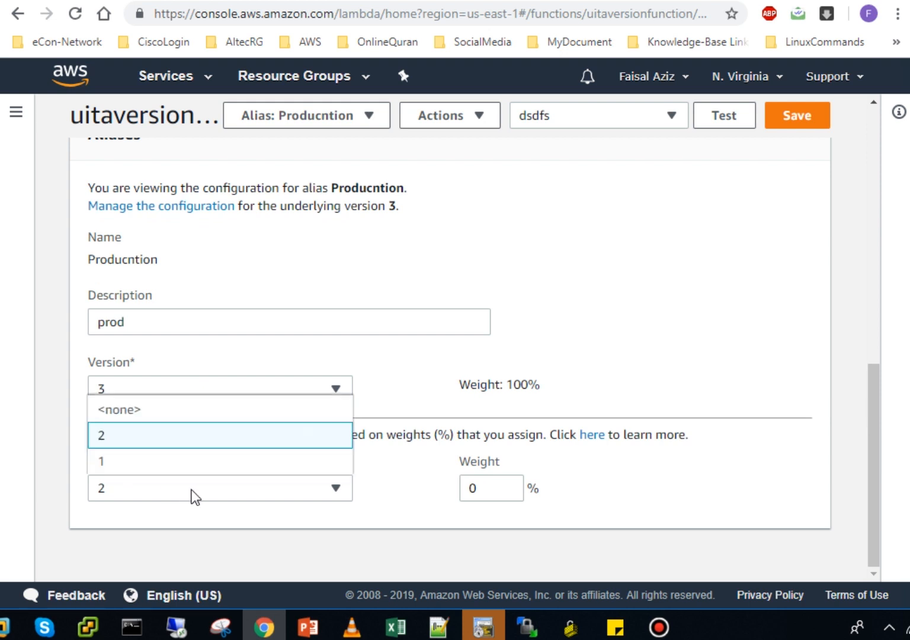
pyautogui.click(125, 463)
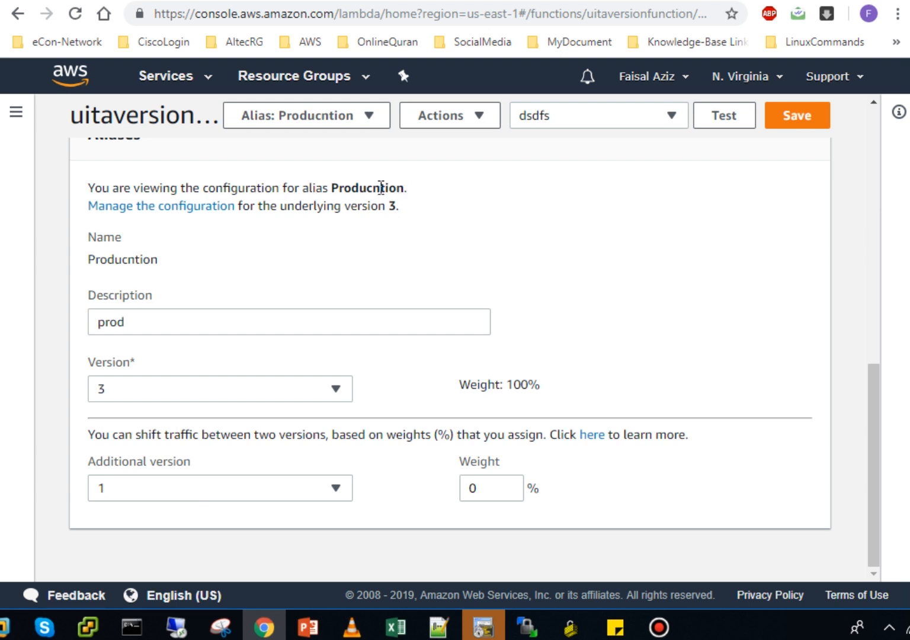
pyautogui.moveTo(405, 188); pyautogui.dragTo(270, 191)
pyautogui.click(307, 241)
# - Set the additional version's weight to 50% and save the Producntion alias
pyautogui.click(498, 485)
pyautogui.write('50')
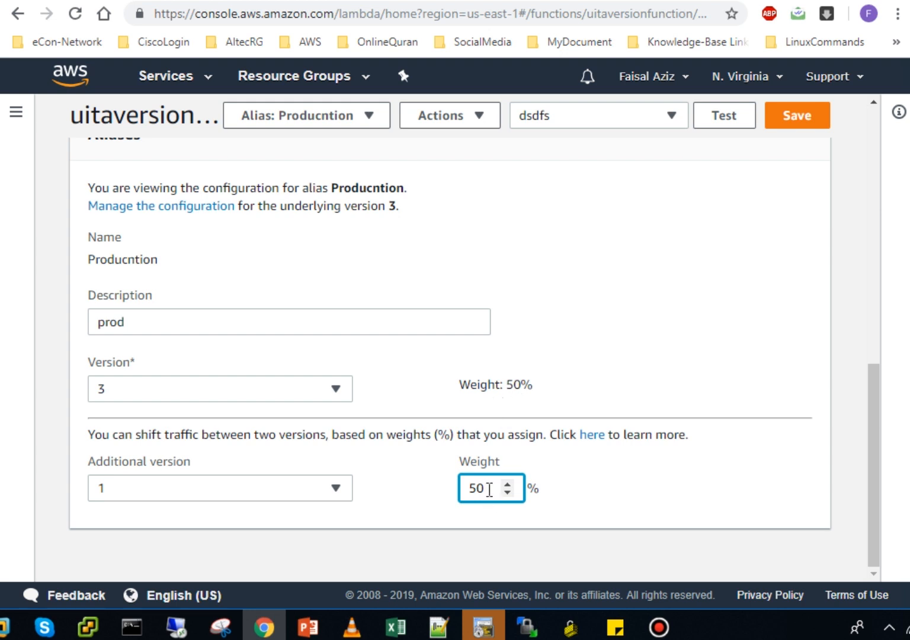
pyautogui.moveTo(489, 490); pyautogui.dragTo(418, 495)
pyautogui.write('25')
pyautogui.press('BackSpace')
pyautogui.write('5')
pyautogui.press('BackSpace')
pyautogui.moveTo(484, 489); pyautogui.dragTo(414, 494)
pyautogui.write('50')
pyautogui.click(615, 379)
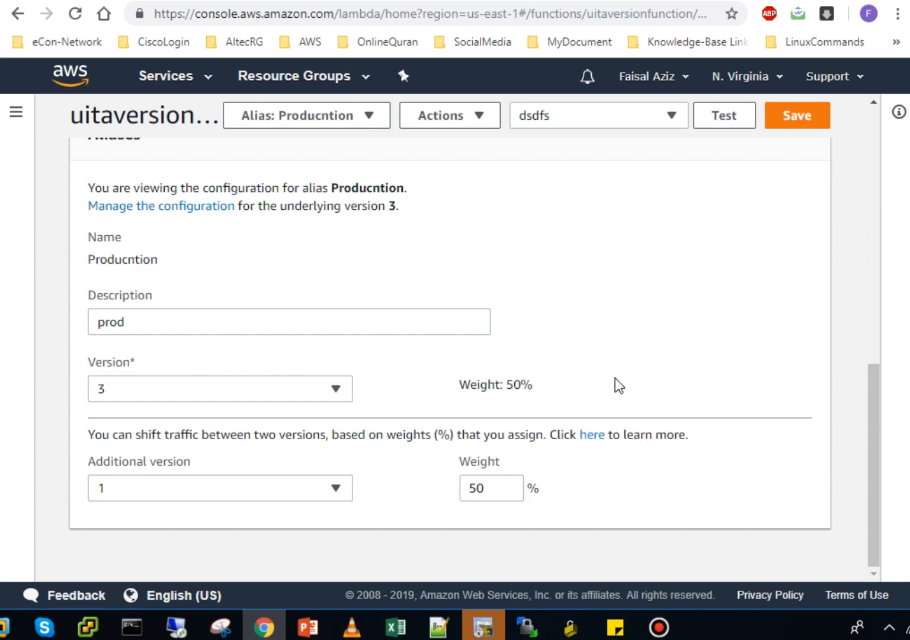
pyautogui.click(804, 120)
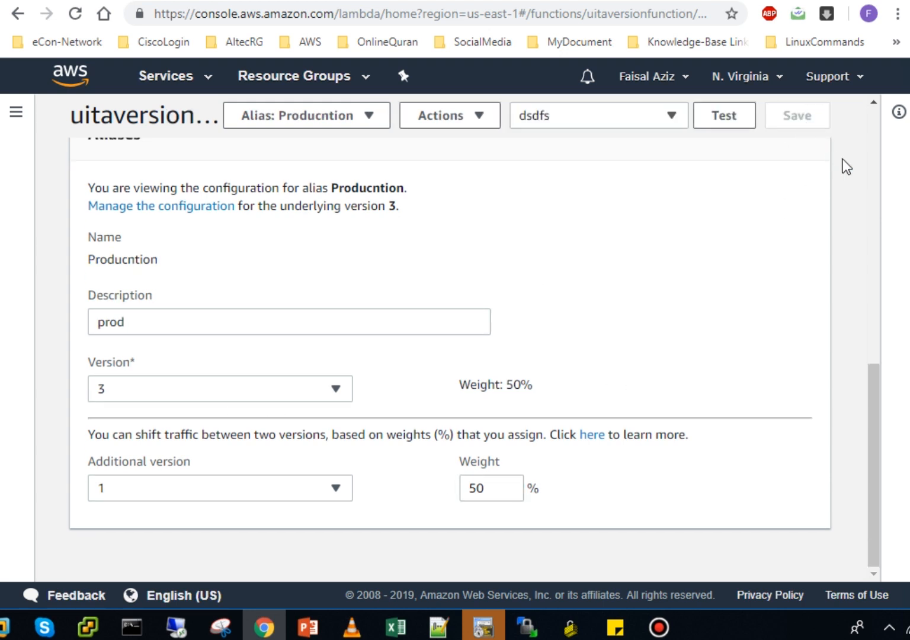
# - Examine the full ARN of the Producntion alias at the head of the function page
pyautogui.click(873, 166)
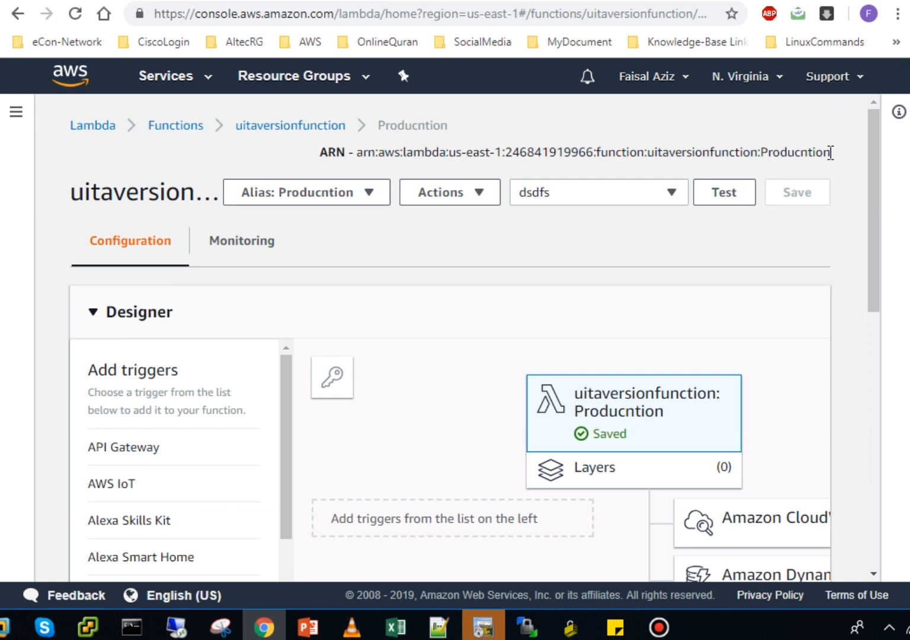
pyautogui.moveTo(759, 165); pyautogui.dragTo(457, 143)
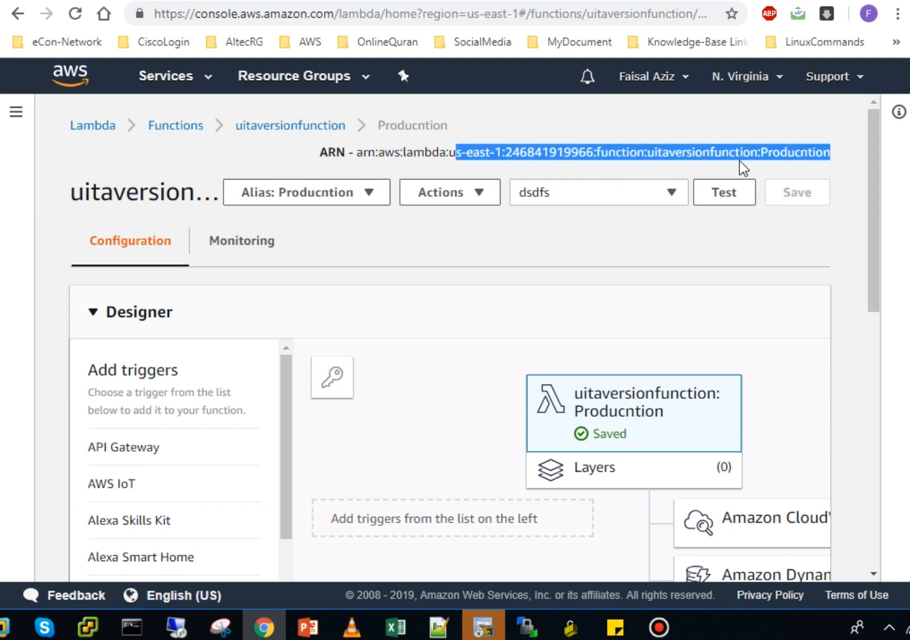
pyautogui.click(724, 168)
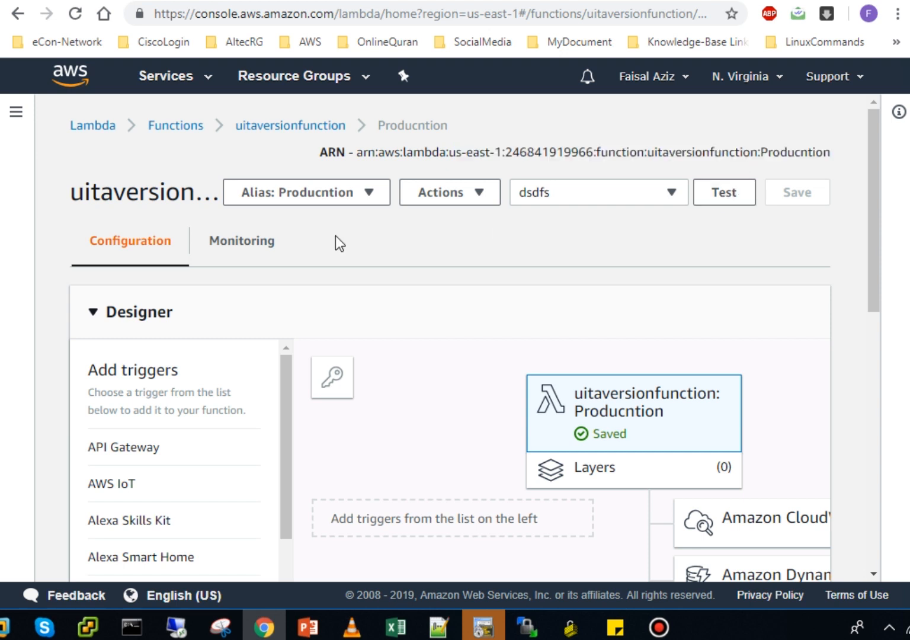
# - Test the Producntion alias four times with the dsdfs event and compare the body returned by each execution
pyautogui.click(726, 196)
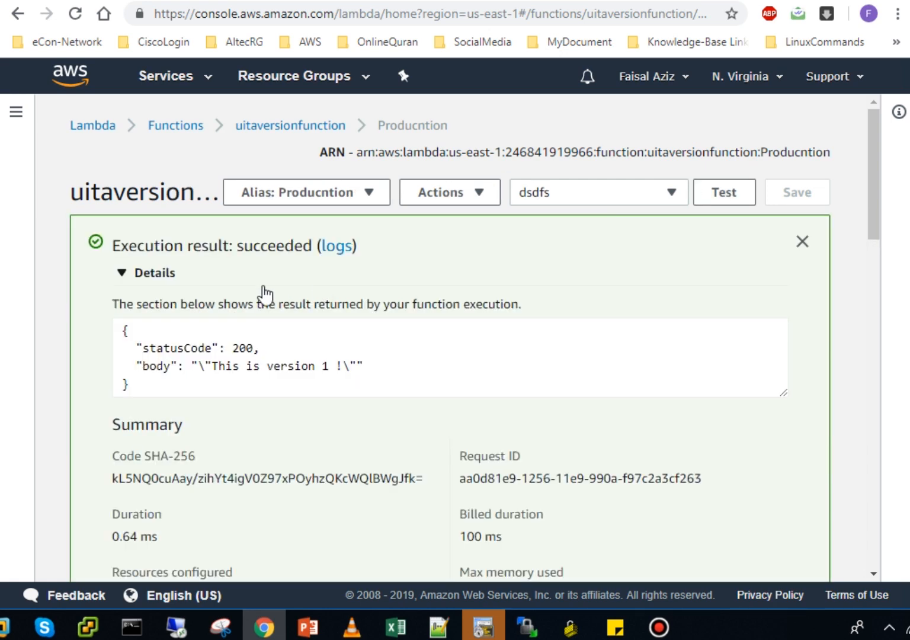
pyautogui.moveTo(329, 365); pyautogui.dragTo(200, 364)
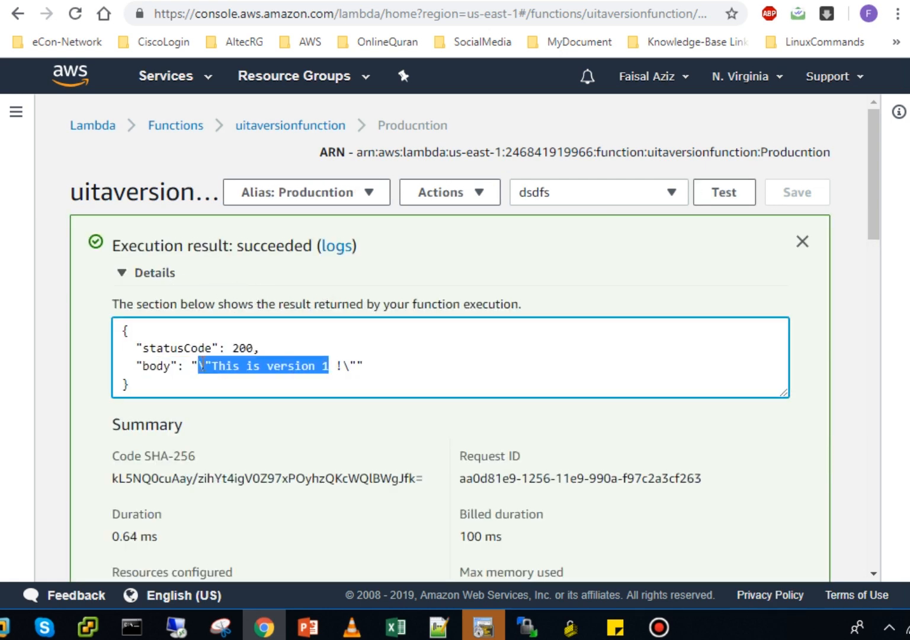
pyautogui.click(731, 196)
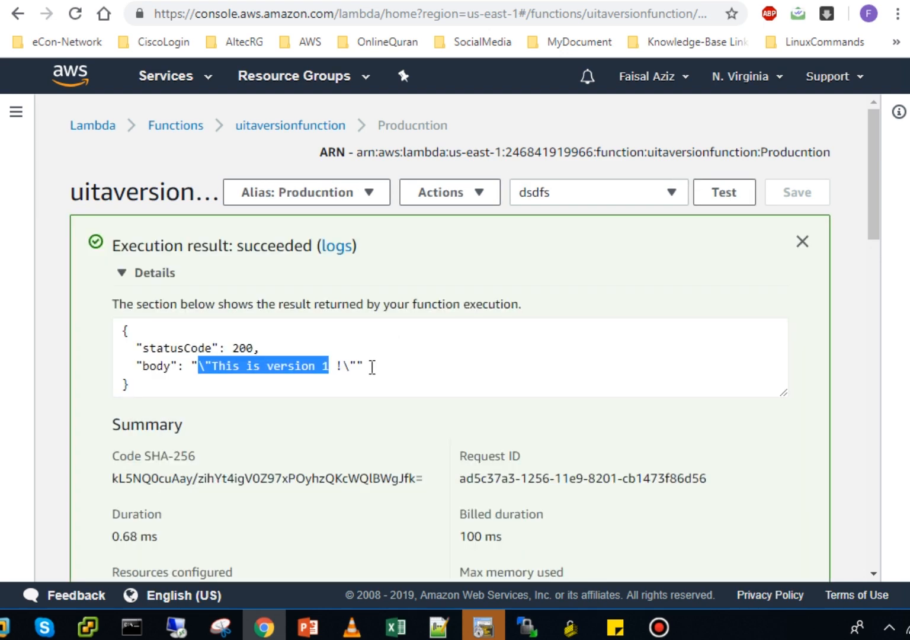
pyautogui.click(358, 372)
pyautogui.doubleClick(122, 268)
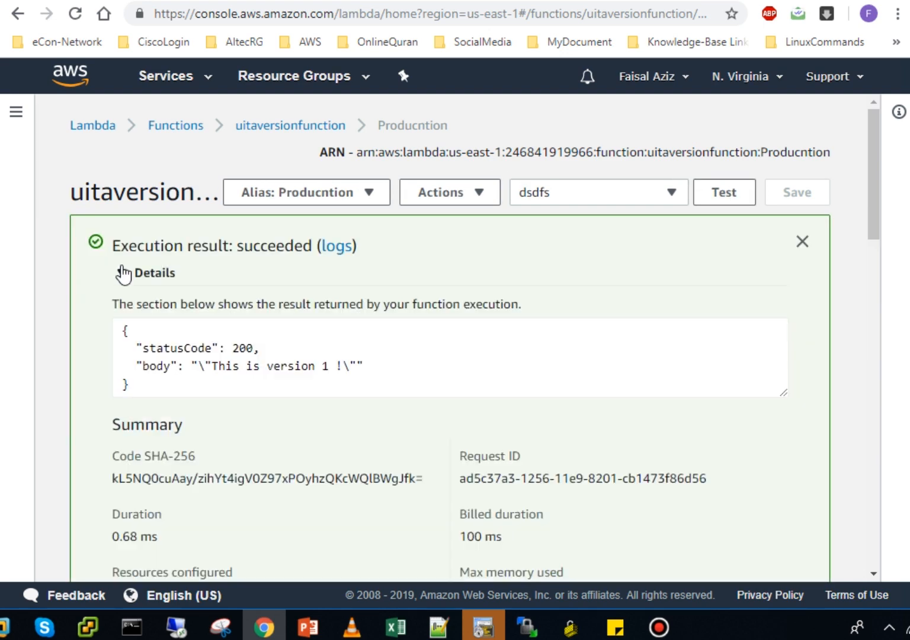
pyautogui.click(721, 191)
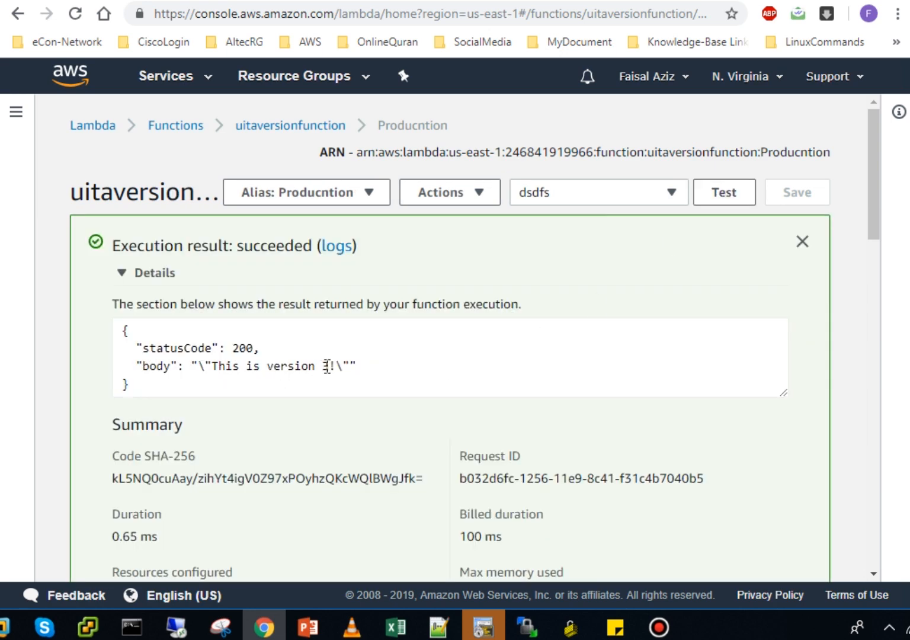
pyautogui.moveTo(329, 366); pyautogui.dragTo(222, 372)
pyautogui.click(407, 355)
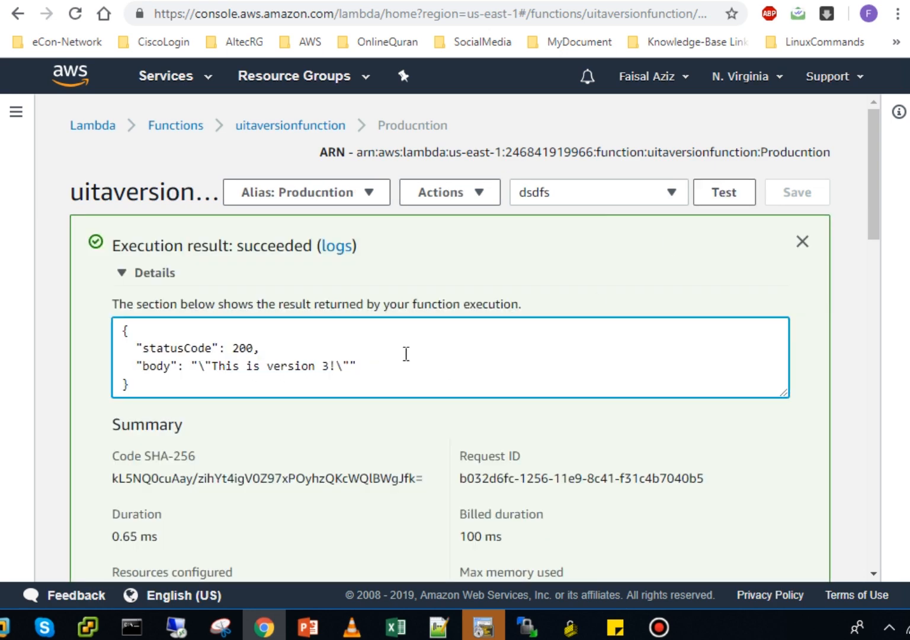
pyautogui.click(743, 190)
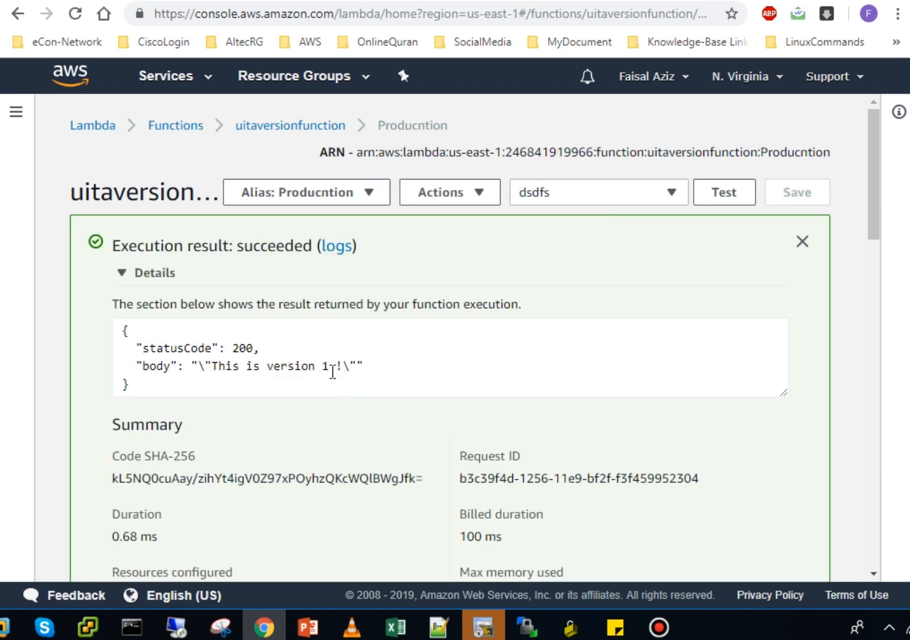
pyautogui.moveTo(333, 371); pyautogui.dragTo(301, 371)
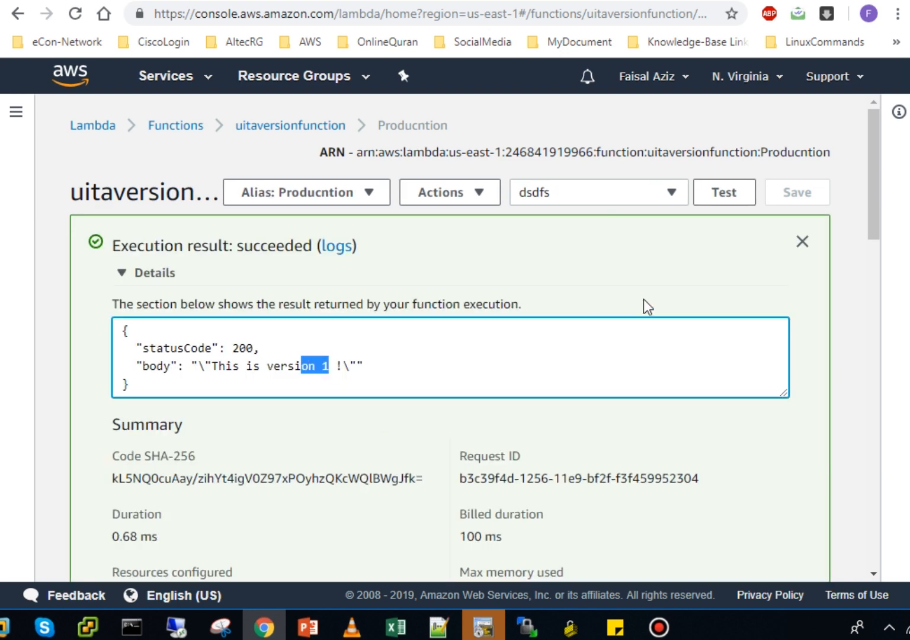
# - Rerun the dsdfs test on the Producntion alias until the other version responds, and examine the returned body text
pyautogui.click(728, 191)
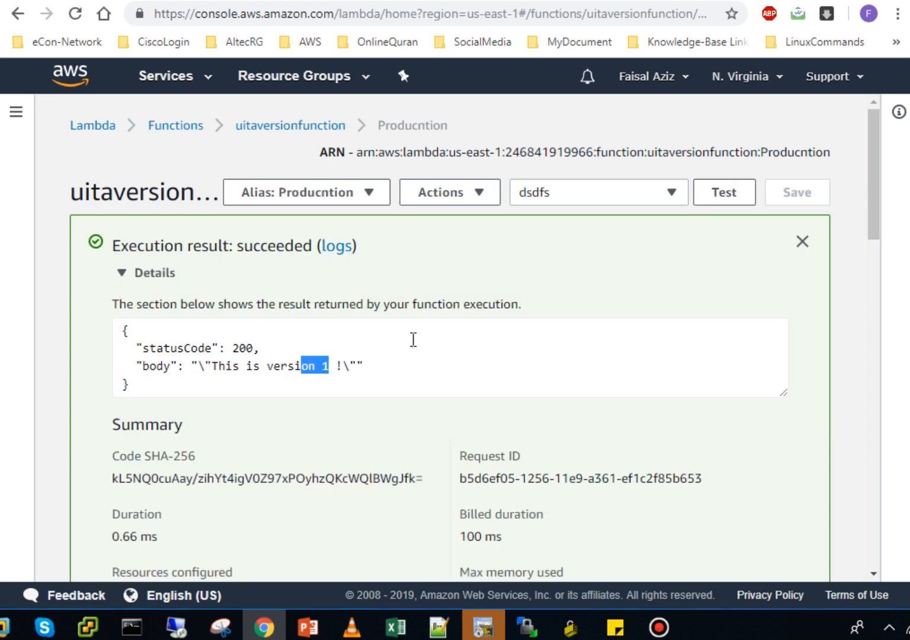
pyautogui.click(412, 340)
pyautogui.click(707, 185)
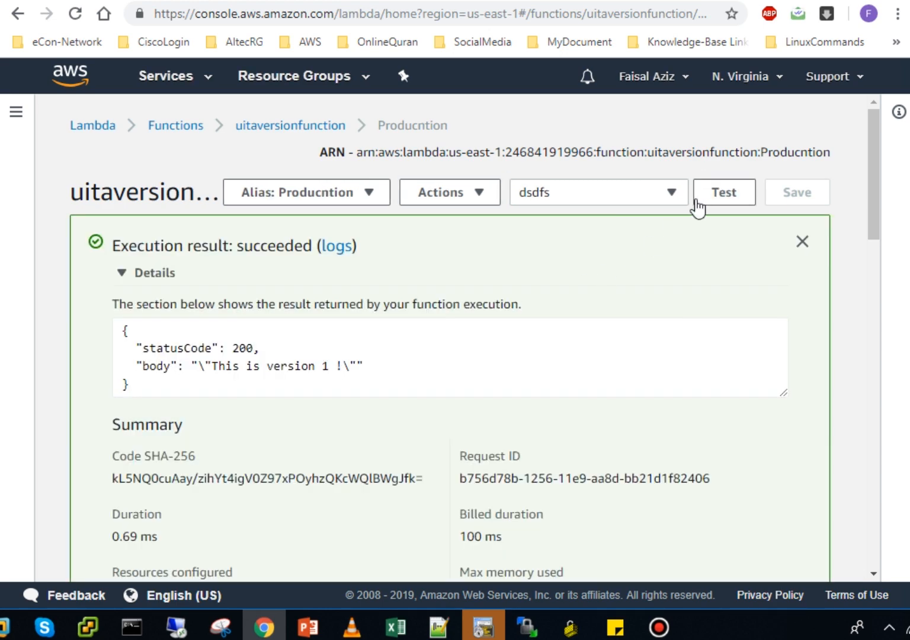
pyautogui.click(715, 193)
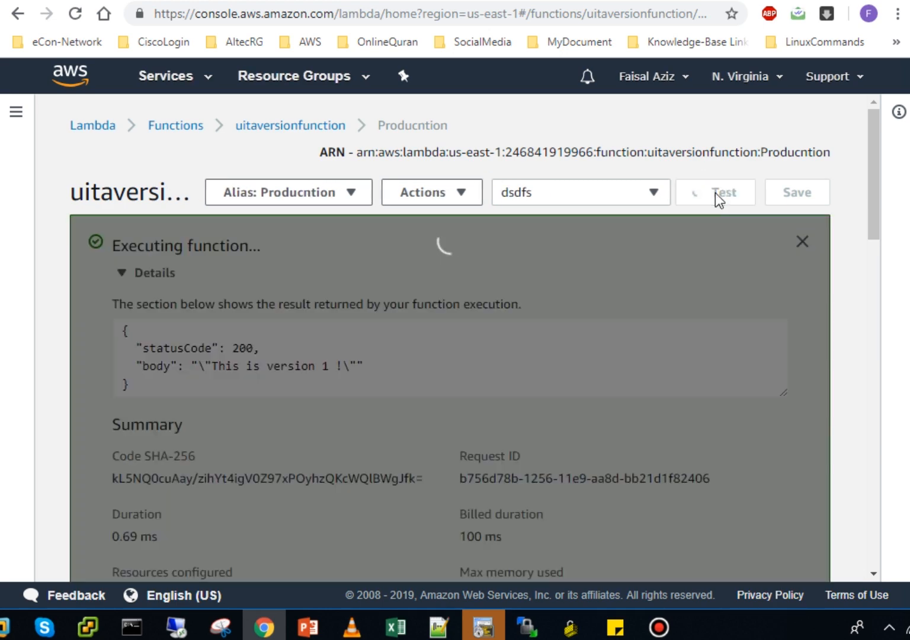
pyautogui.click(716, 192)
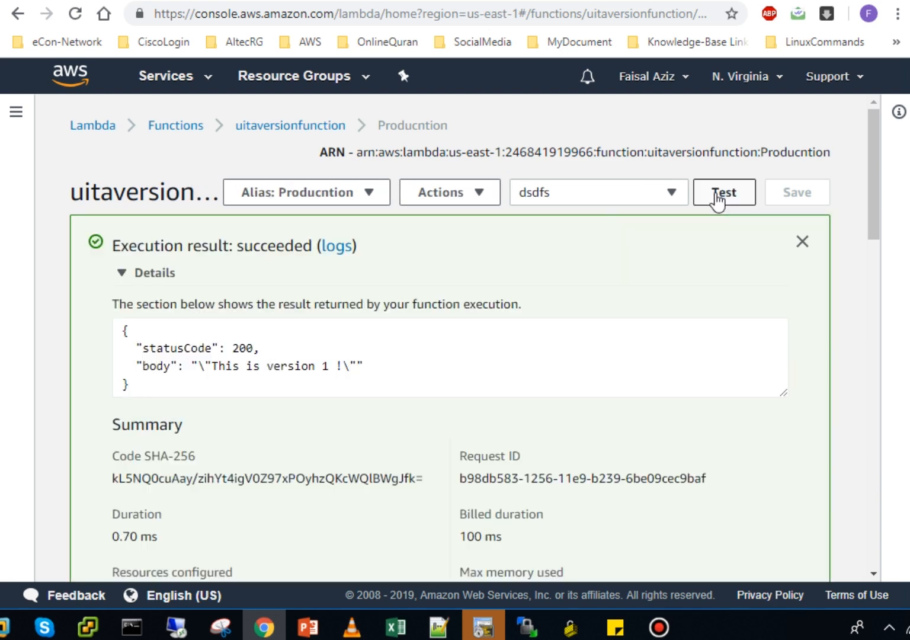
pyautogui.click(715, 192)
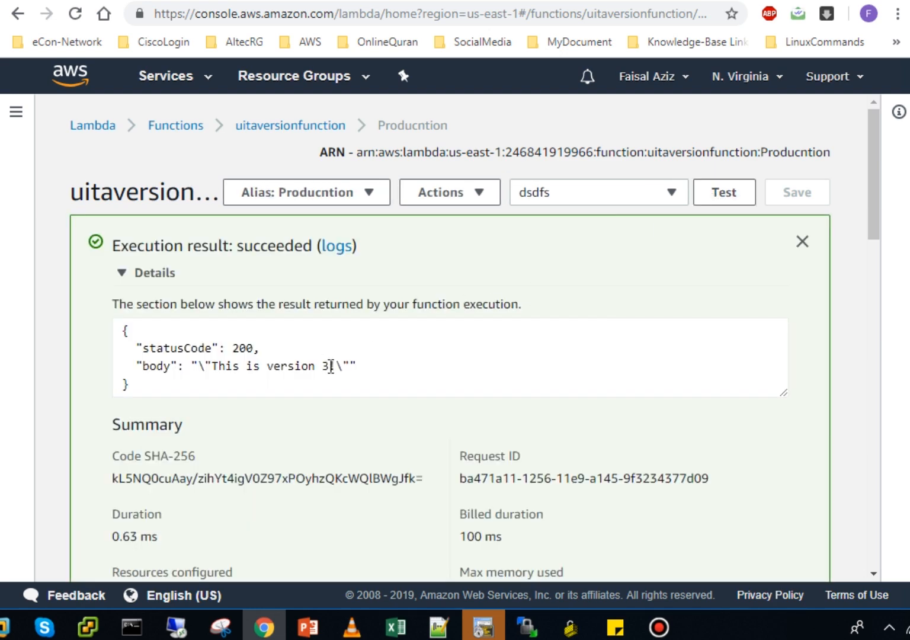
pyautogui.moveTo(376, 365); pyautogui.dragTo(197, 366)
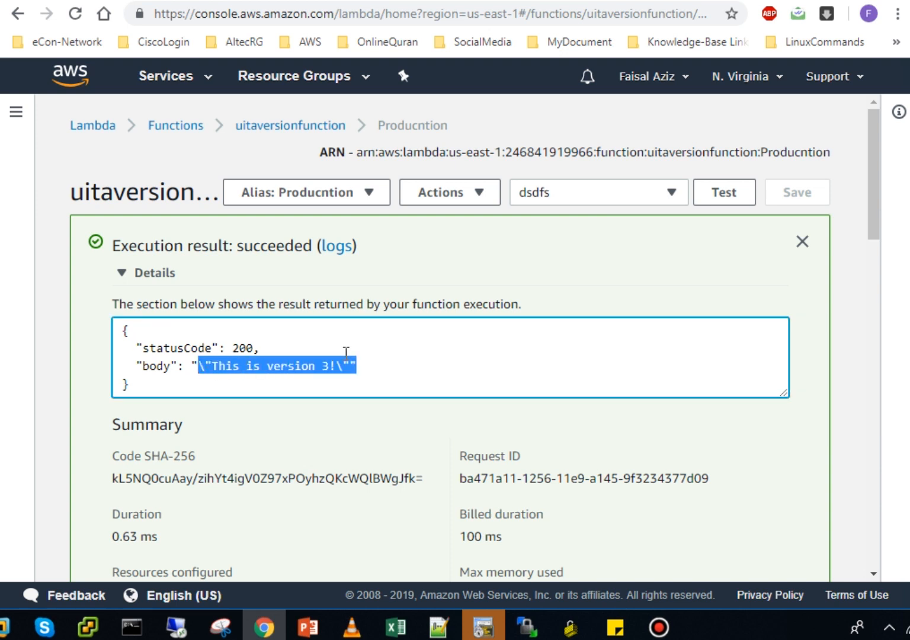
pyautogui.click(361, 364)
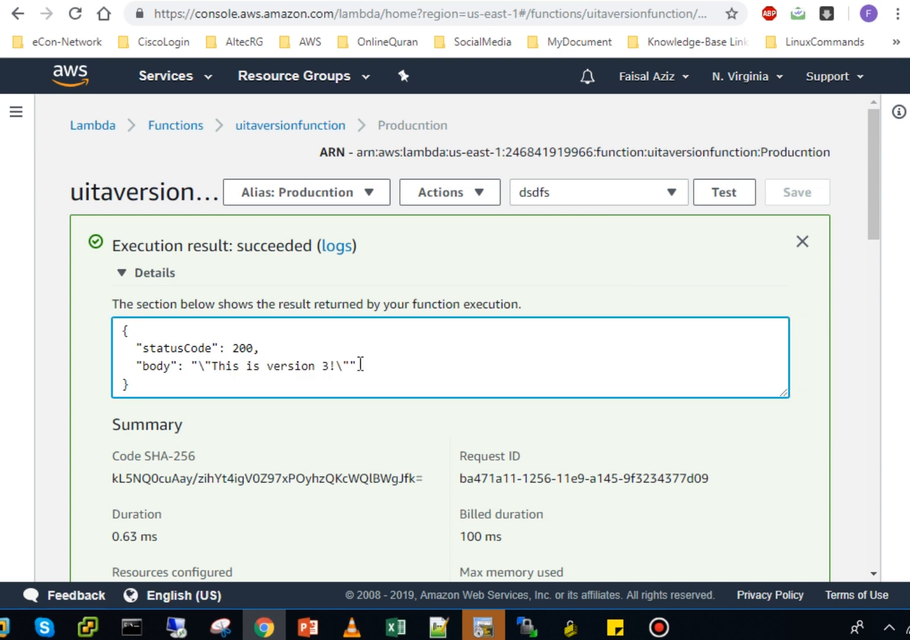
pyautogui.moveTo(349, 365); pyautogui.dragTo(234, 359)
pyautogui.click(329, 362)
# - Repeat the dsdfs test several more times to check how the Producntion alias distributes executions between versions 3 and 1
pyautogui.click(738, 192)
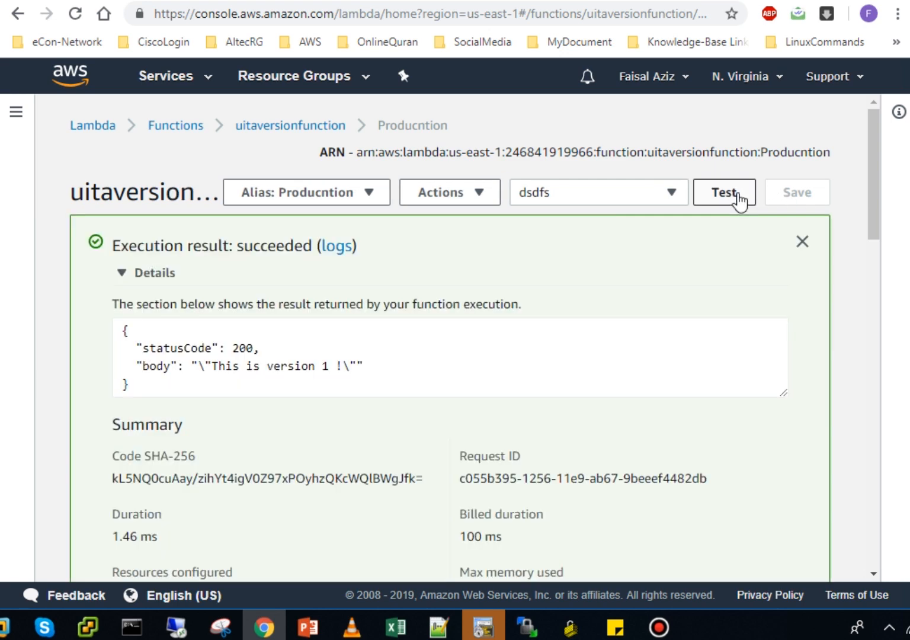
pyautogui.click(738, 193)
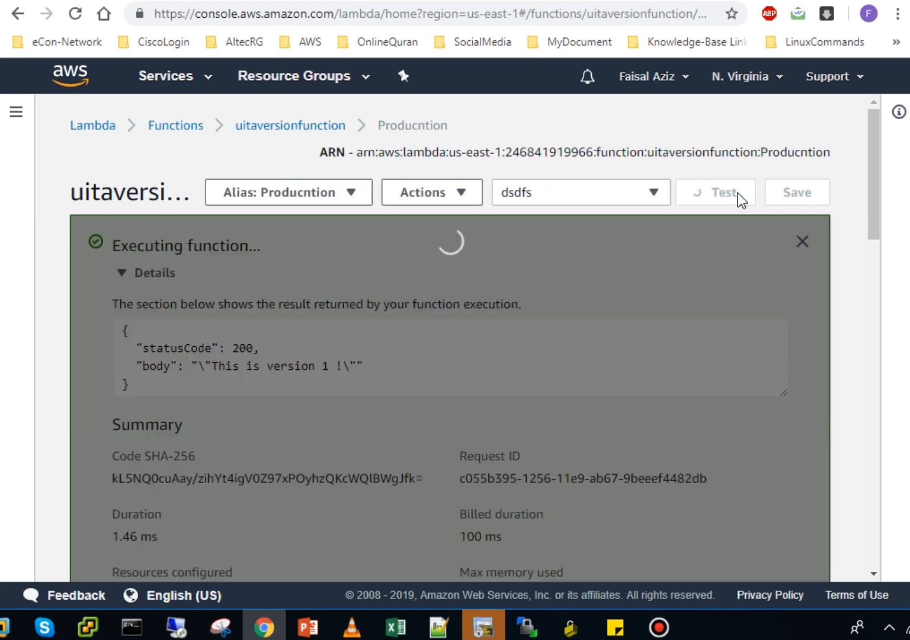
pyautogui.click(738, 193)
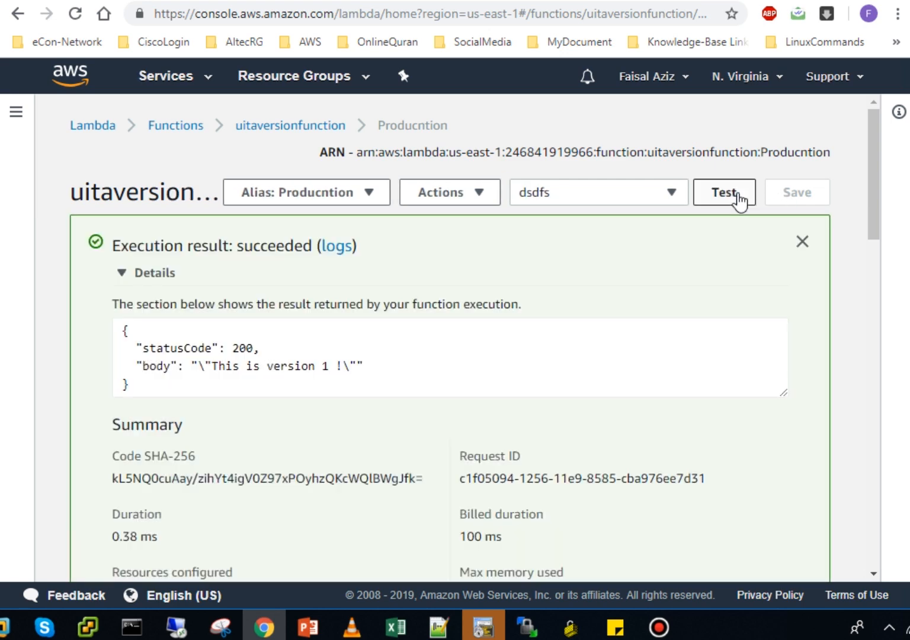
pyautogui.click(739, 193)
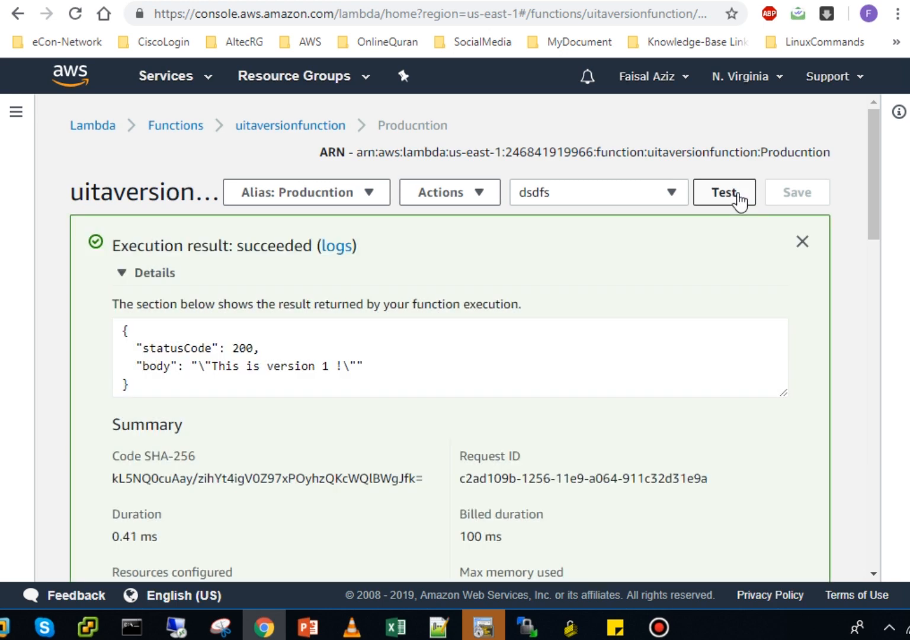
pyautogui.click(739, 192)
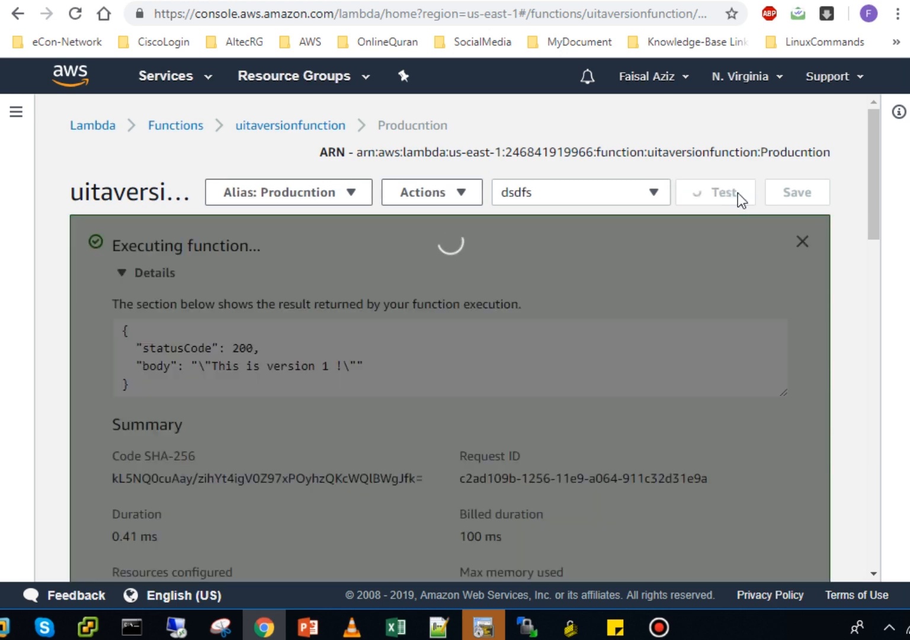
pyautogui.click(738, 193)
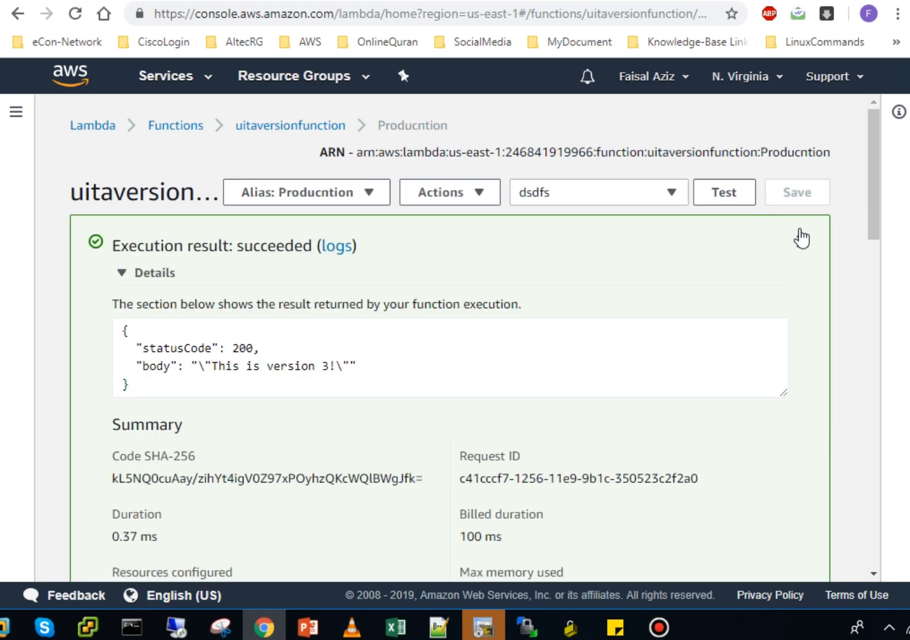
# - Dismiss the execution result and review the Producntion alias's full ARN by highlighting it
pyautogui.click(802, 243)
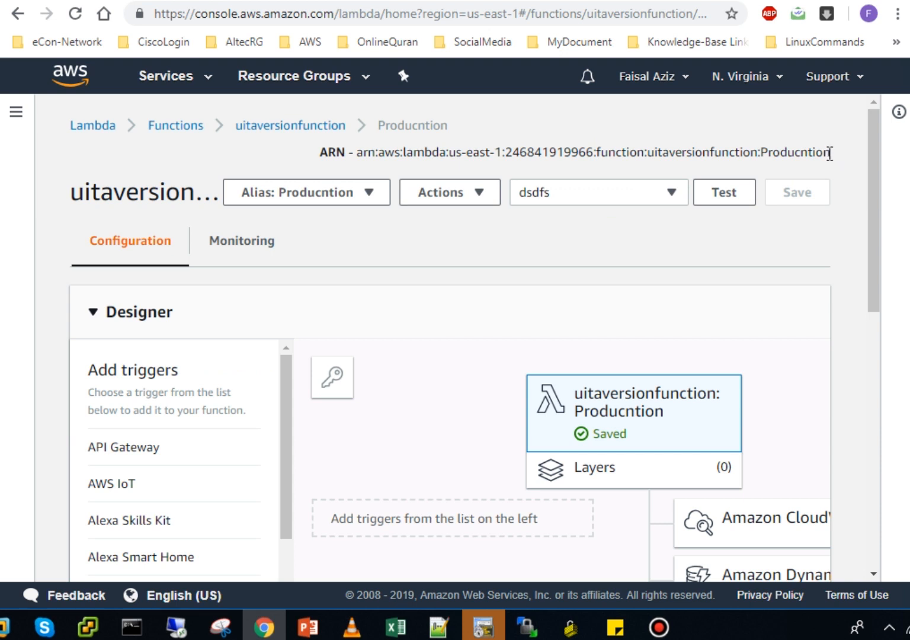
pyautogui.moveTo(830, 153); pyautogui.dragTo(357, 163)
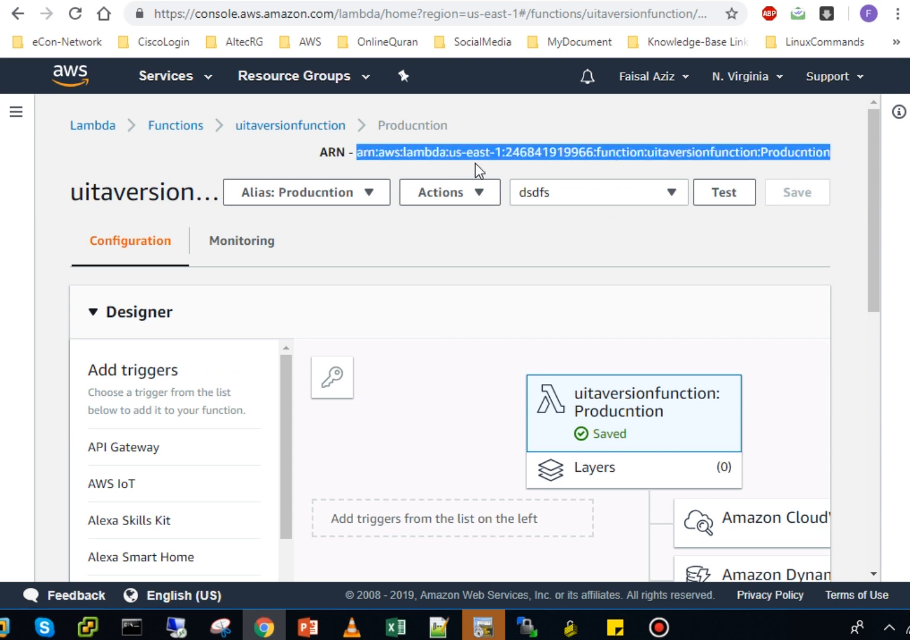
pyautogui.click(592, 164)
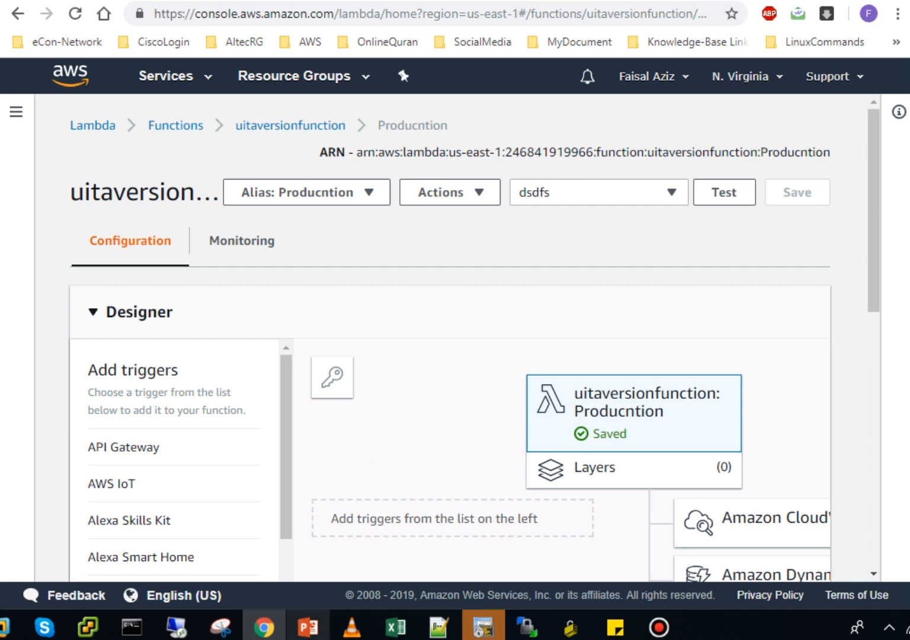